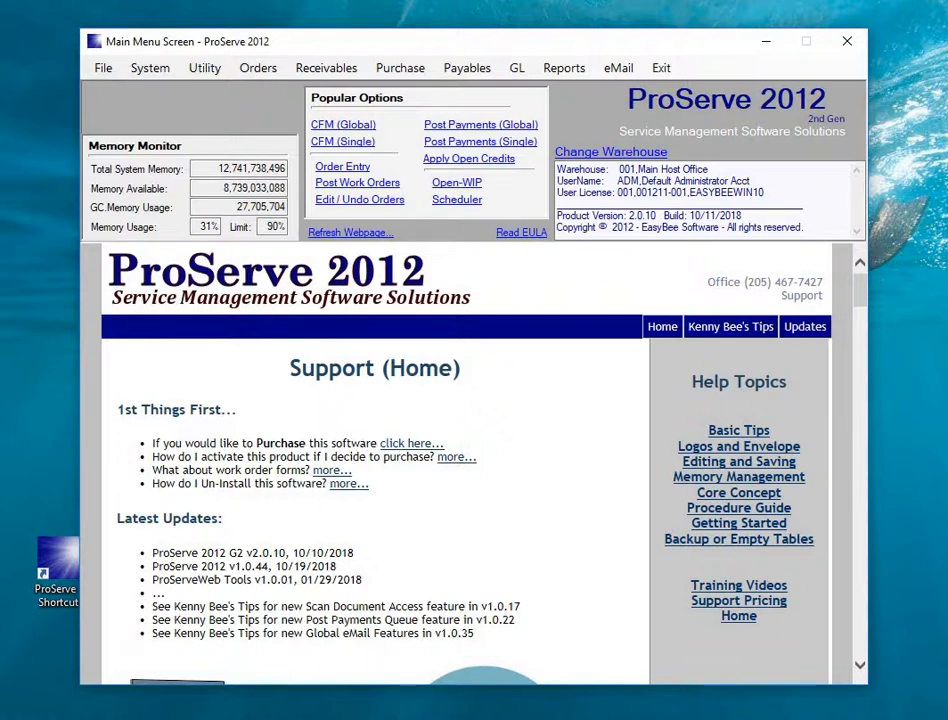
- Open the user defaults, switch the Verify Post Dates option off and back on, and close the window
left_click(147, 73)
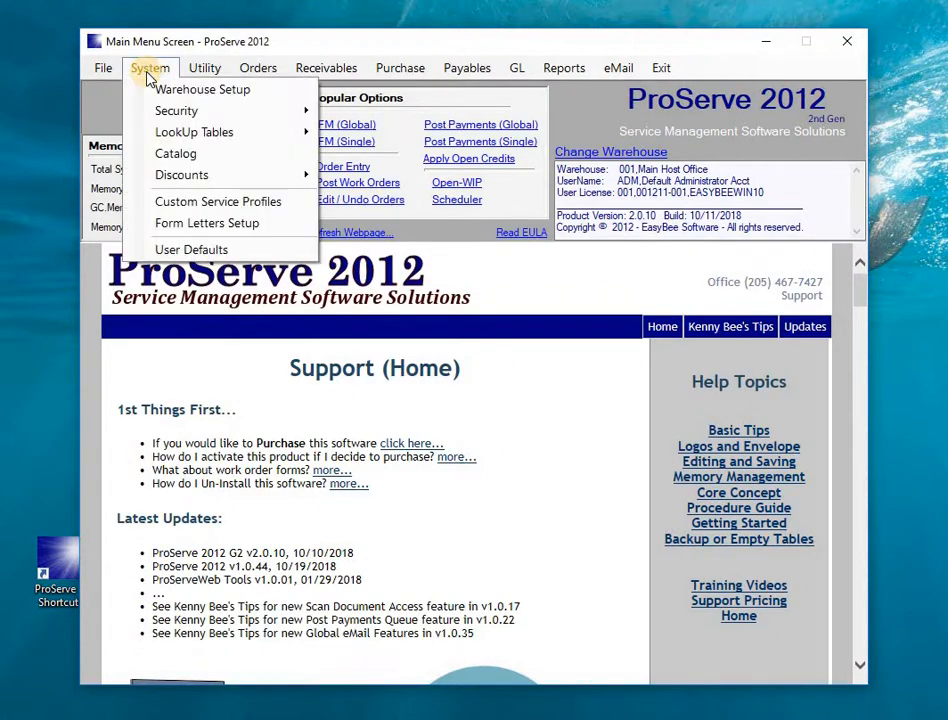
left_click(185, 252)
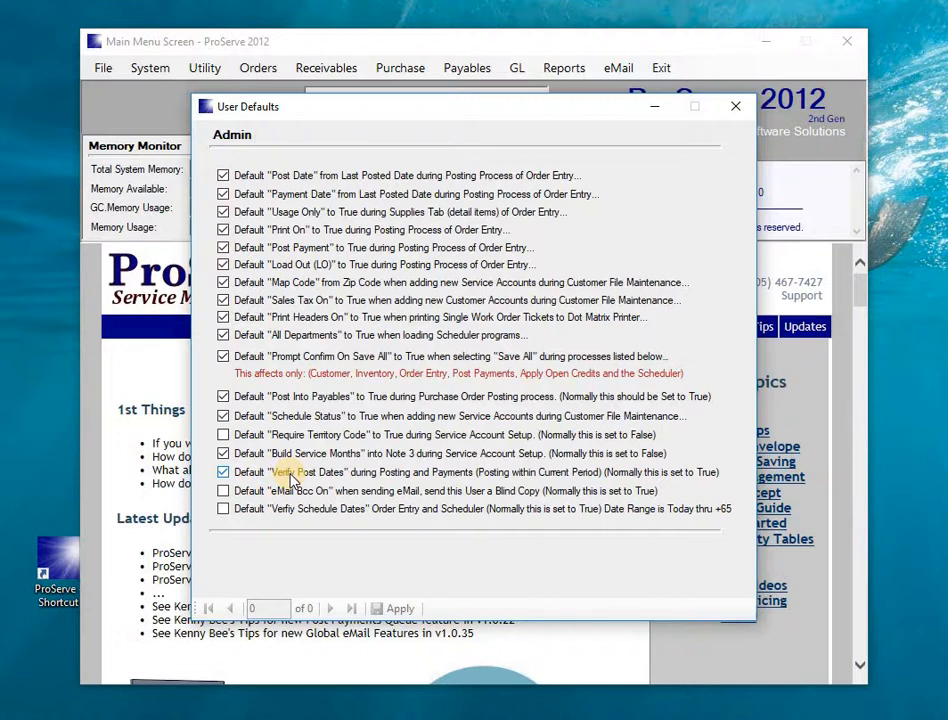
left_click(222, 473)
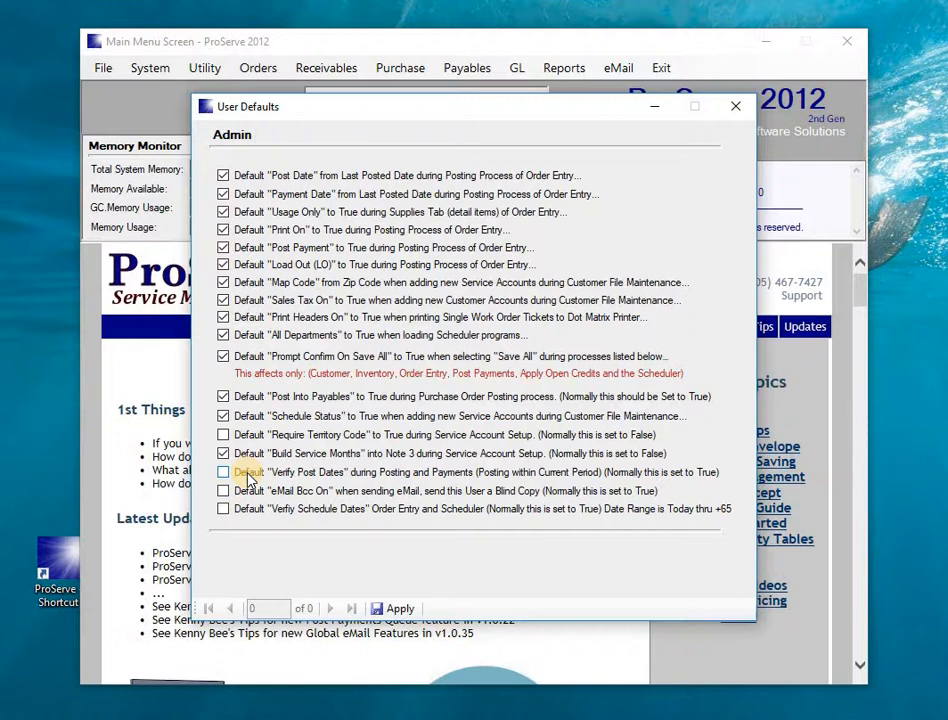
left_click(247, 474)
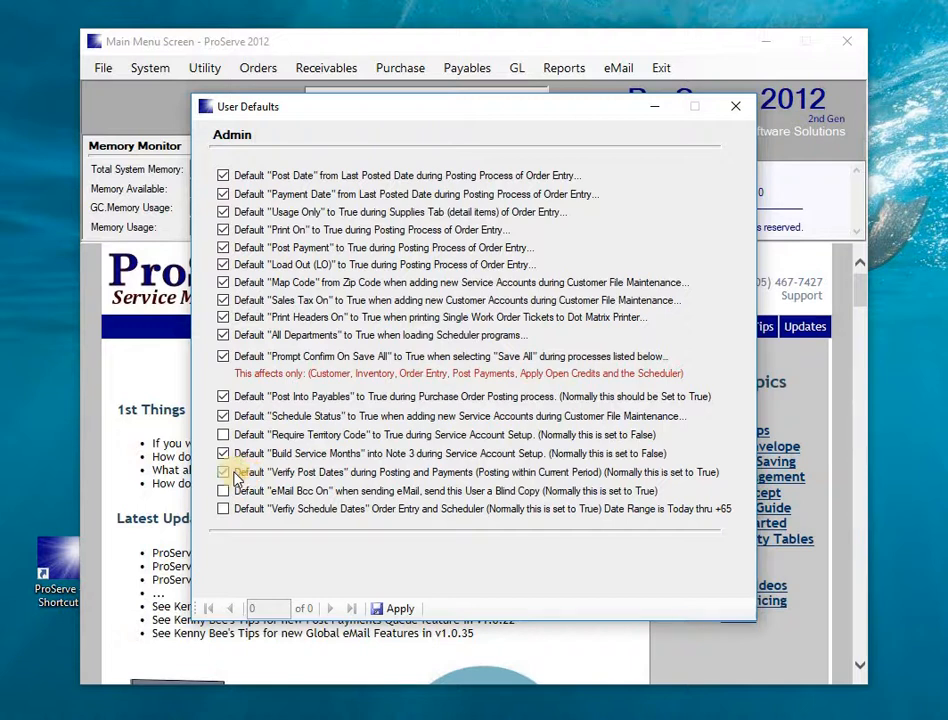
left_click(733, 106)
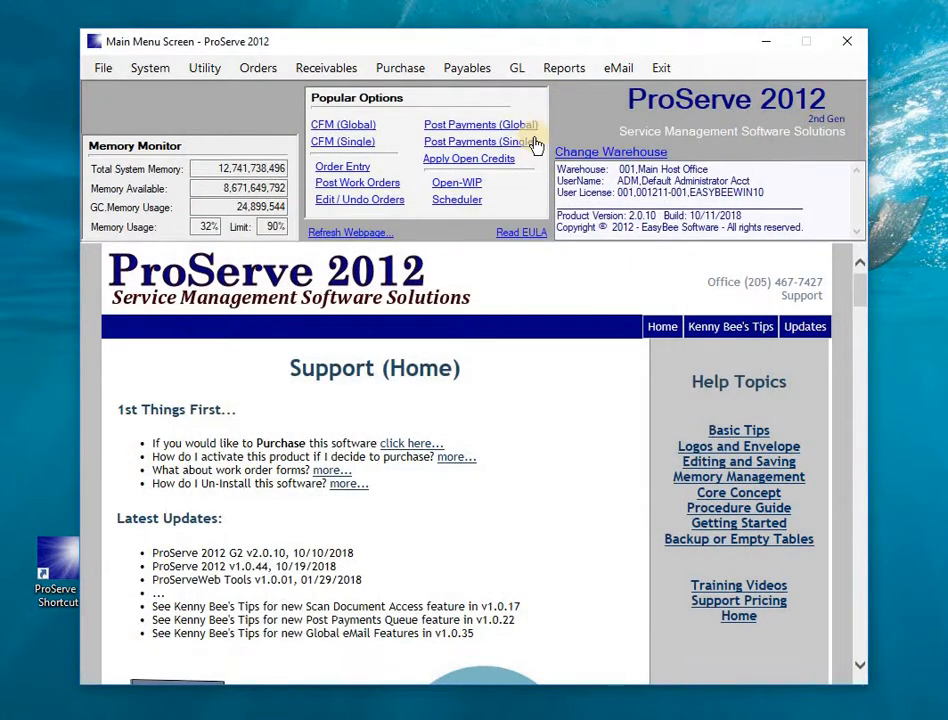
- Open single payment posting, find the customer by the name ROLL, and start a payment for Rolling Hills Apartments
left_click(457, 142)
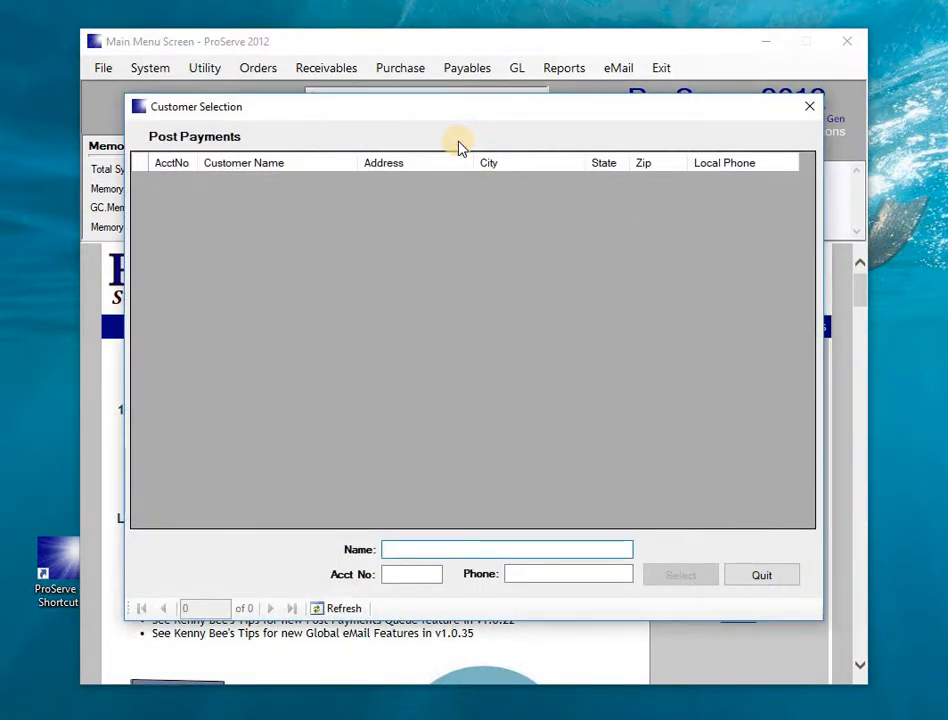
type("ROLL")
key("Return")
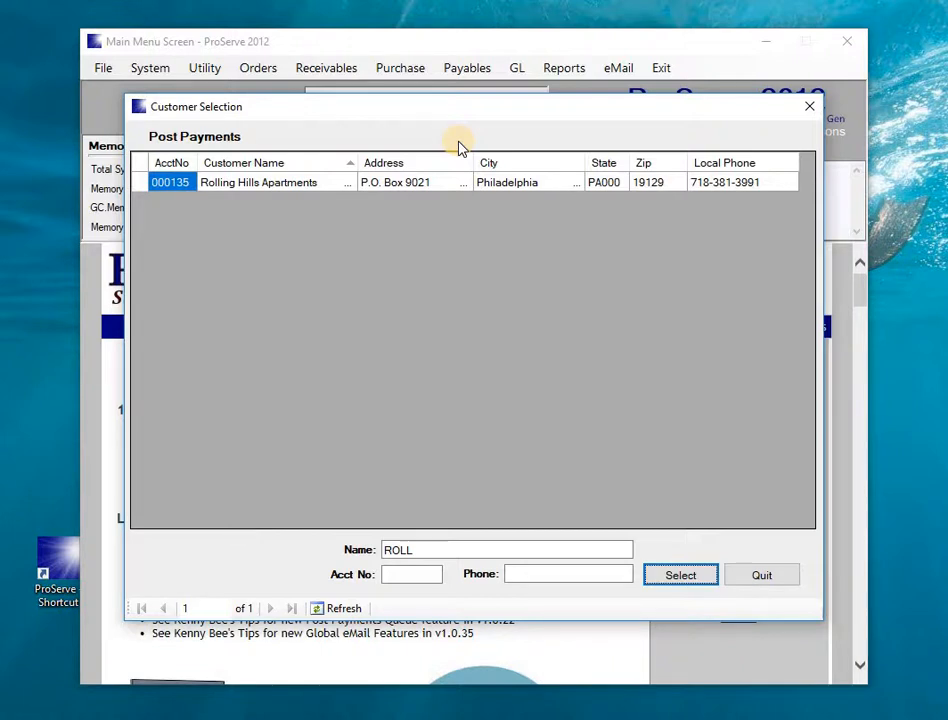
key("Return")
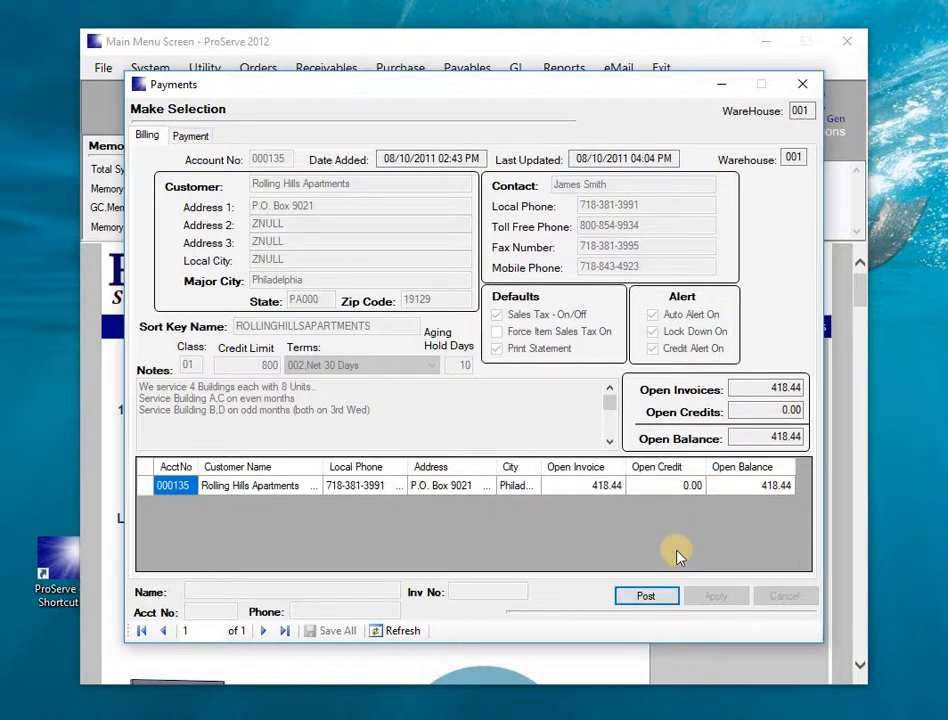
key("Return")
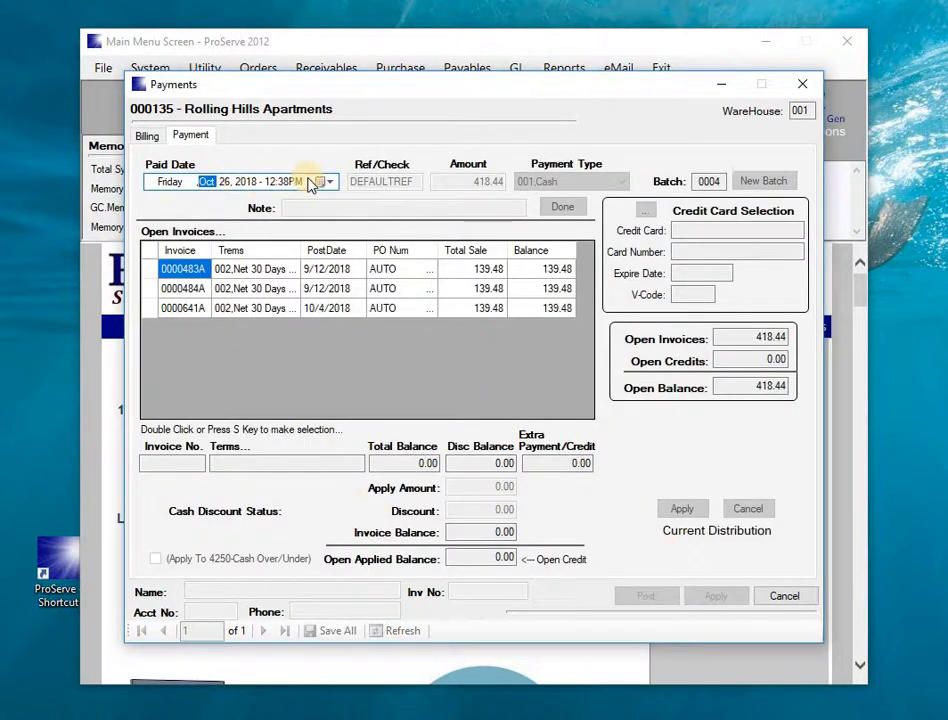
- Try to set the payment's paid date to November 3, 2018, in the next period
left_click(321, 185)
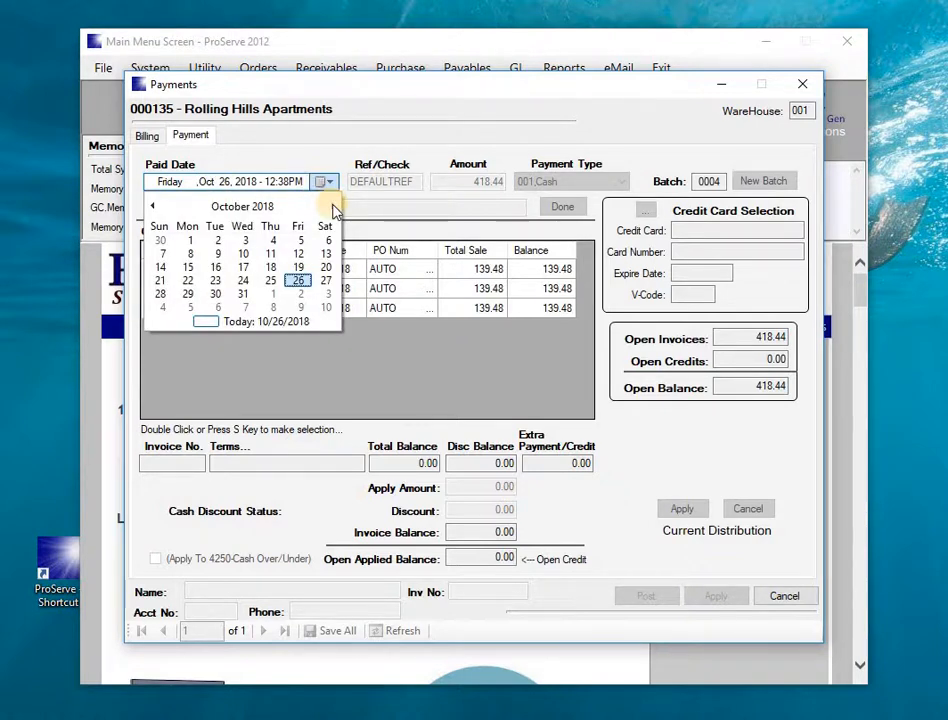
left_click(326, 294)
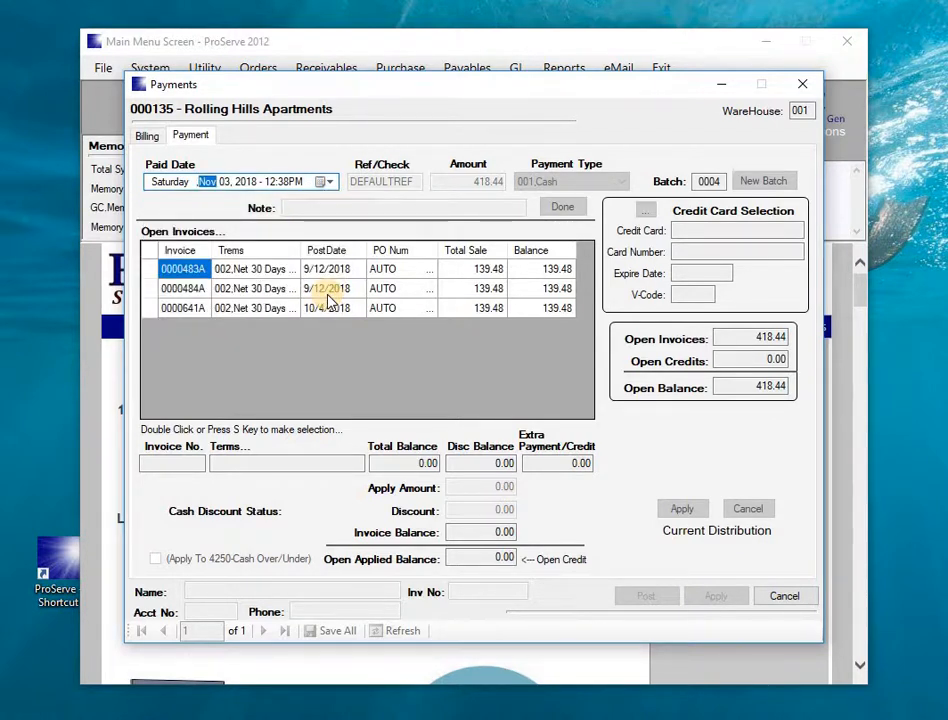
key("Return")
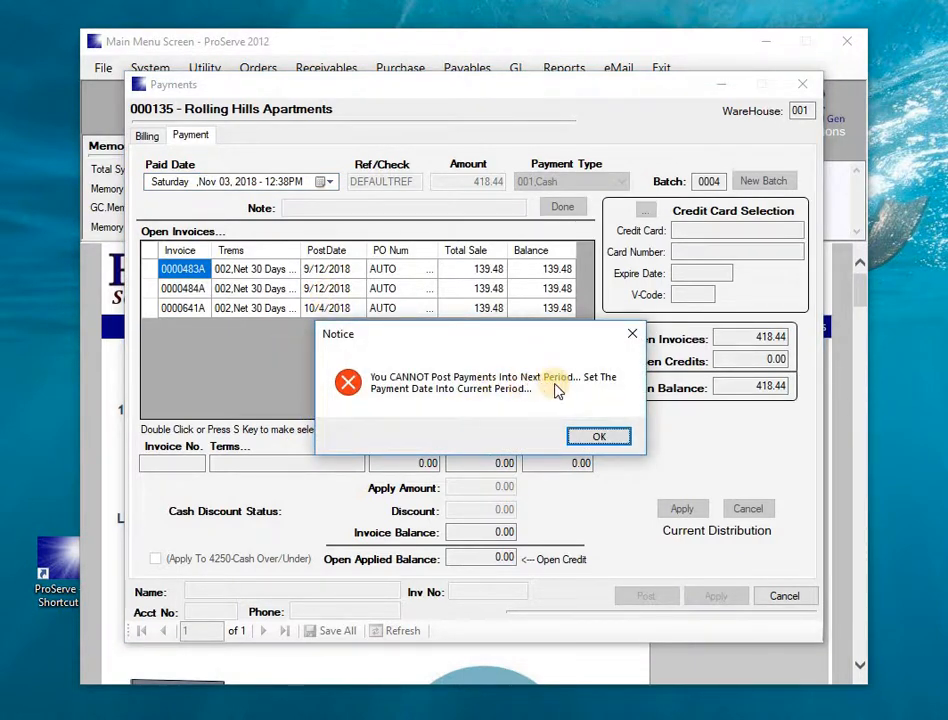
left_click(599, 435)
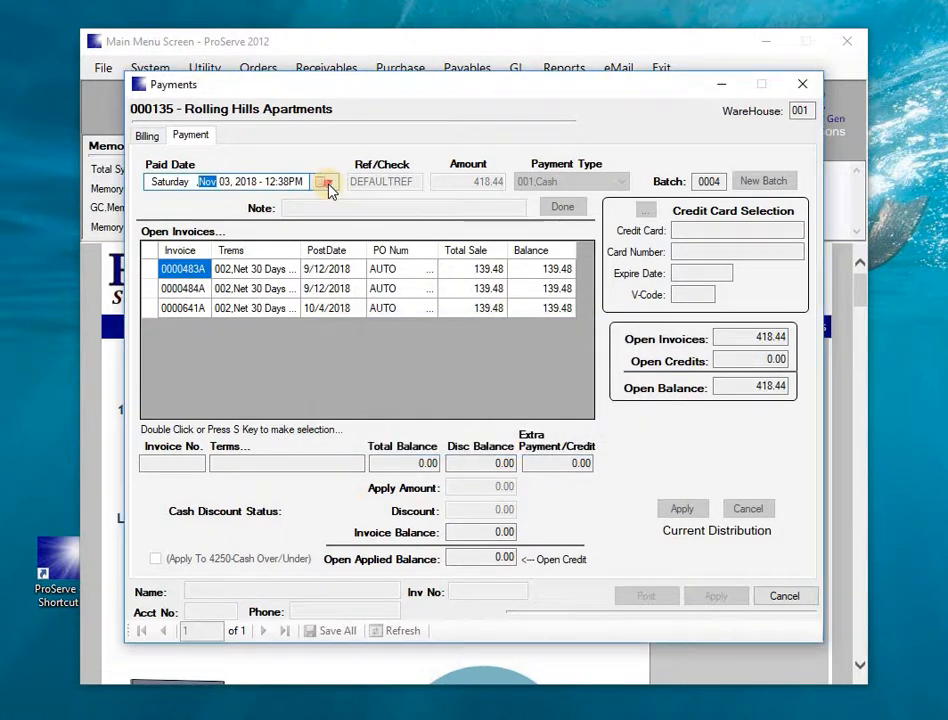
- Set the payment's paid date to October 26, 2018, within the current period
left_click(329, 185)
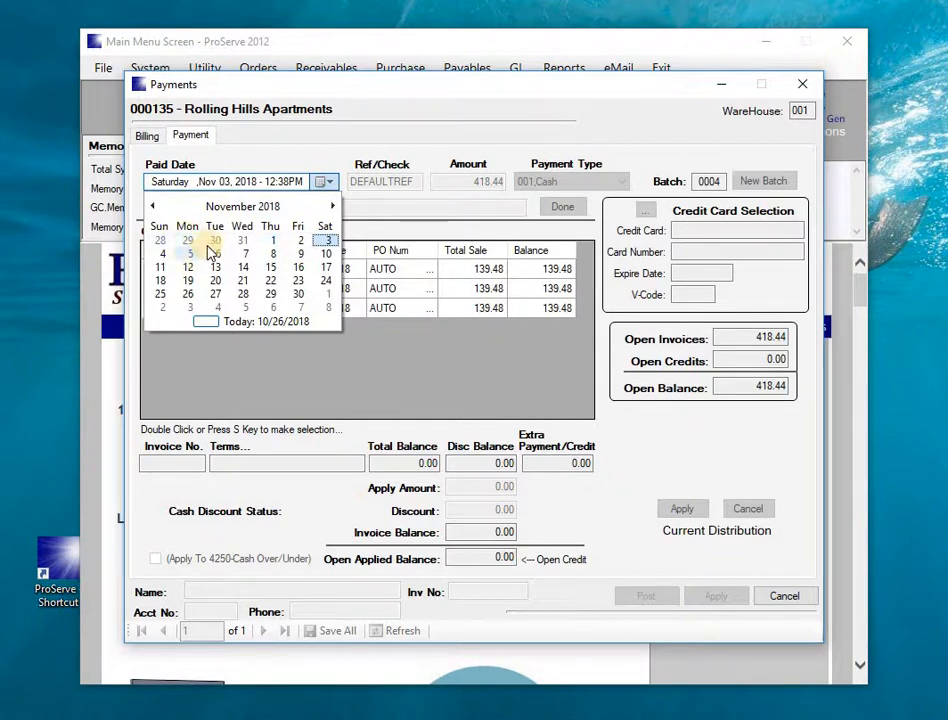
left_click(153, 206)
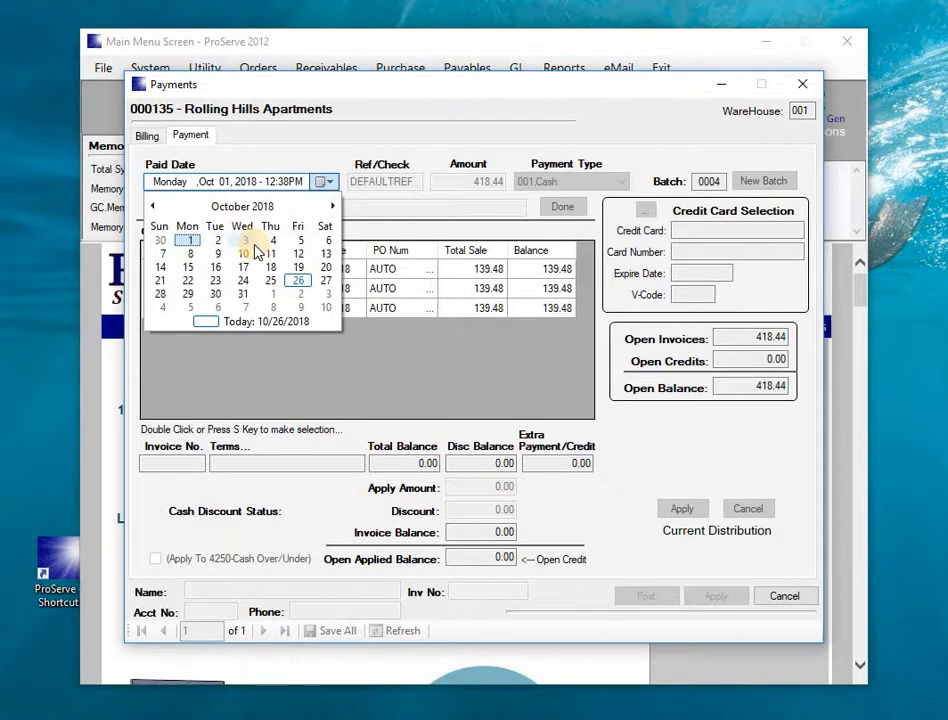
left_click(300, 282)
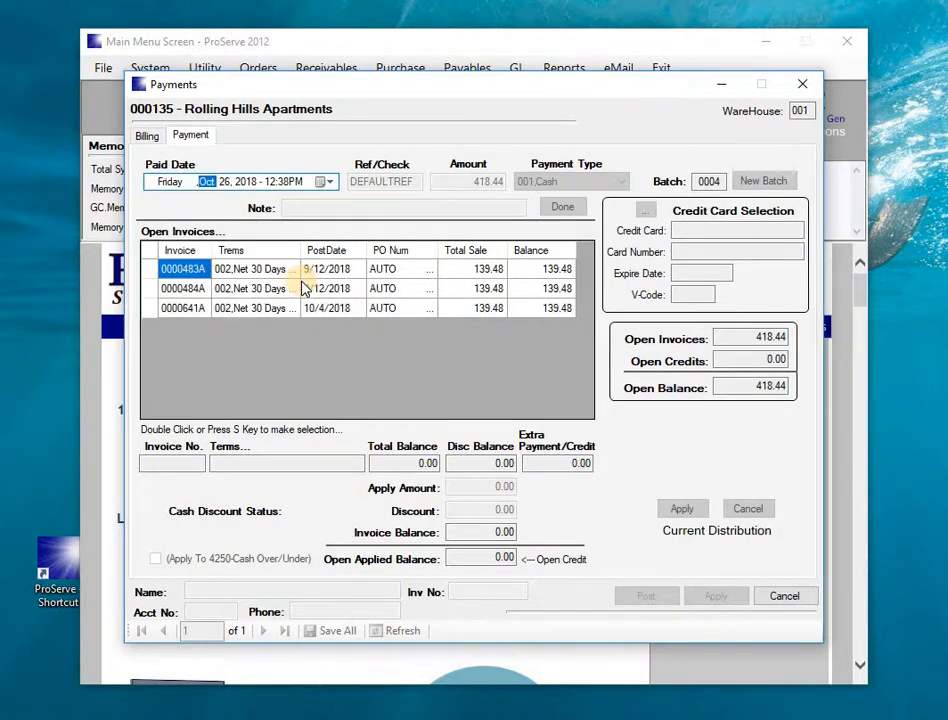
key("Tab")
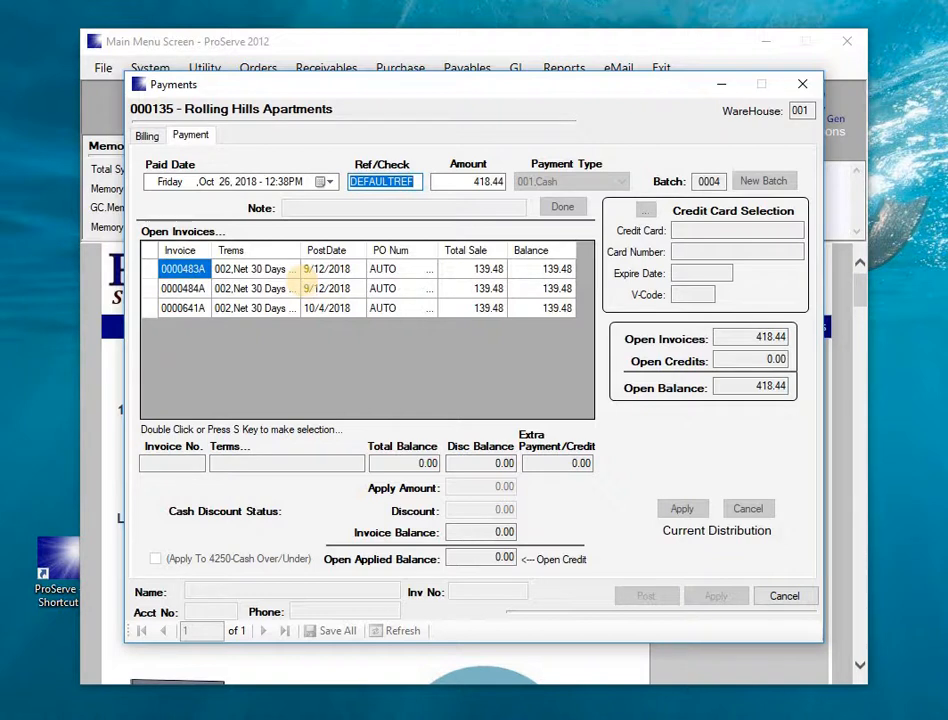
- Enter check reference CK59943, accept the 418.44 amount and Cash payment type, and cancel the payment
type("CK59943")
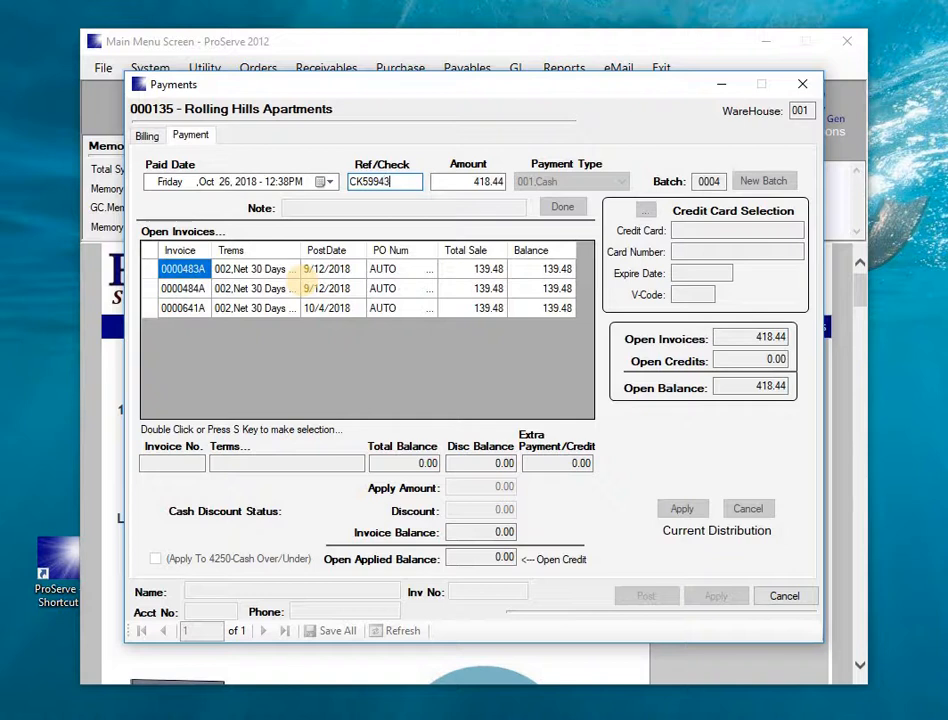
key("Tab")
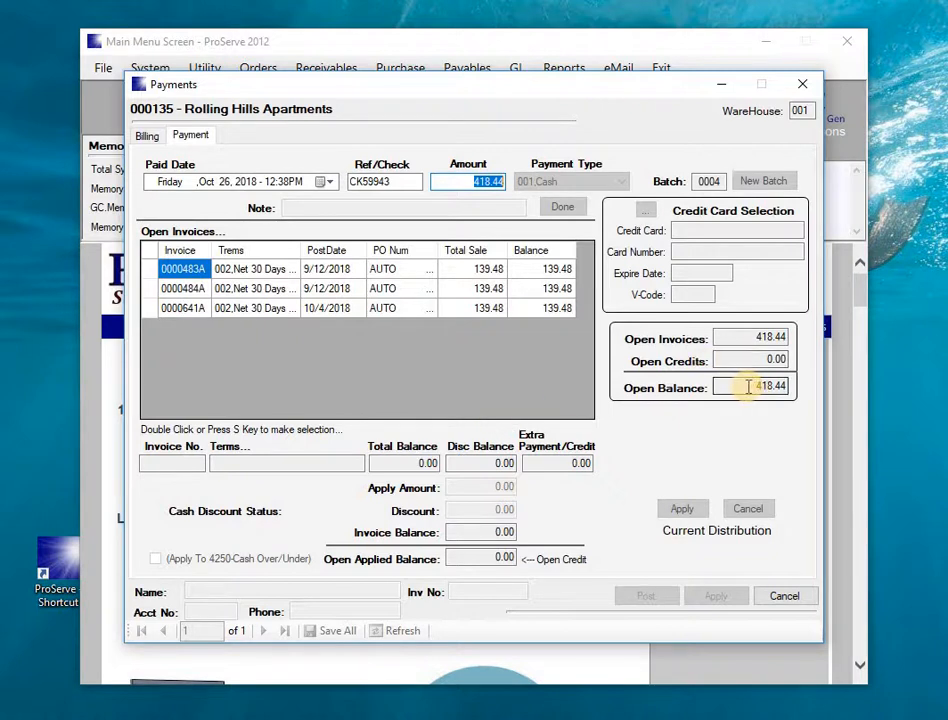
key("Return")
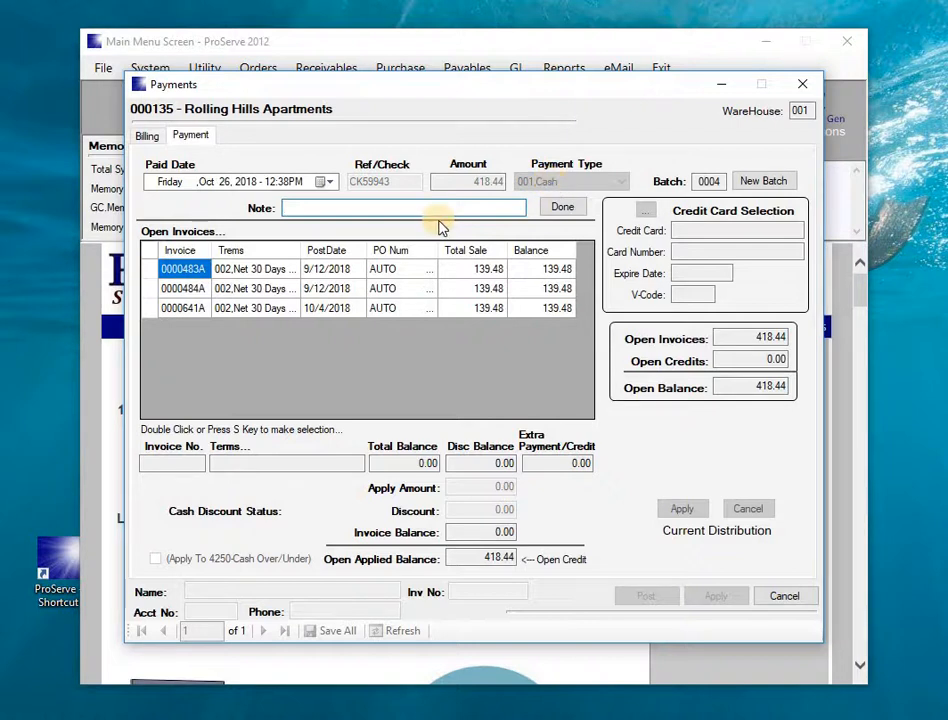
left_click(772, 597)
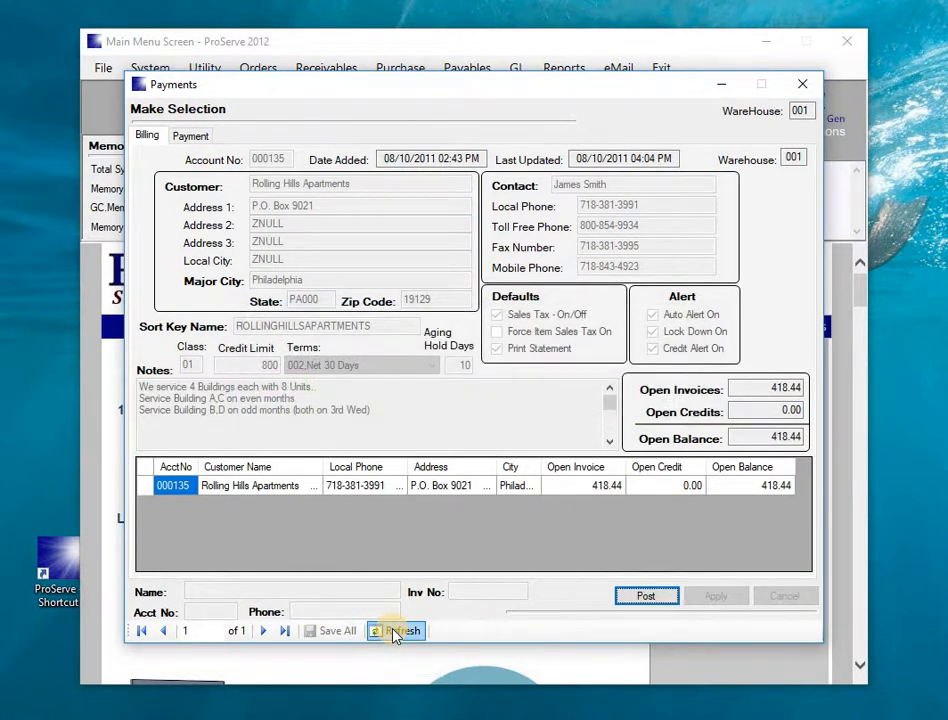
- Start a new payment with check reference CK58865, an amount of 418.44 and payment type 002,Check
left_click(648, 597)
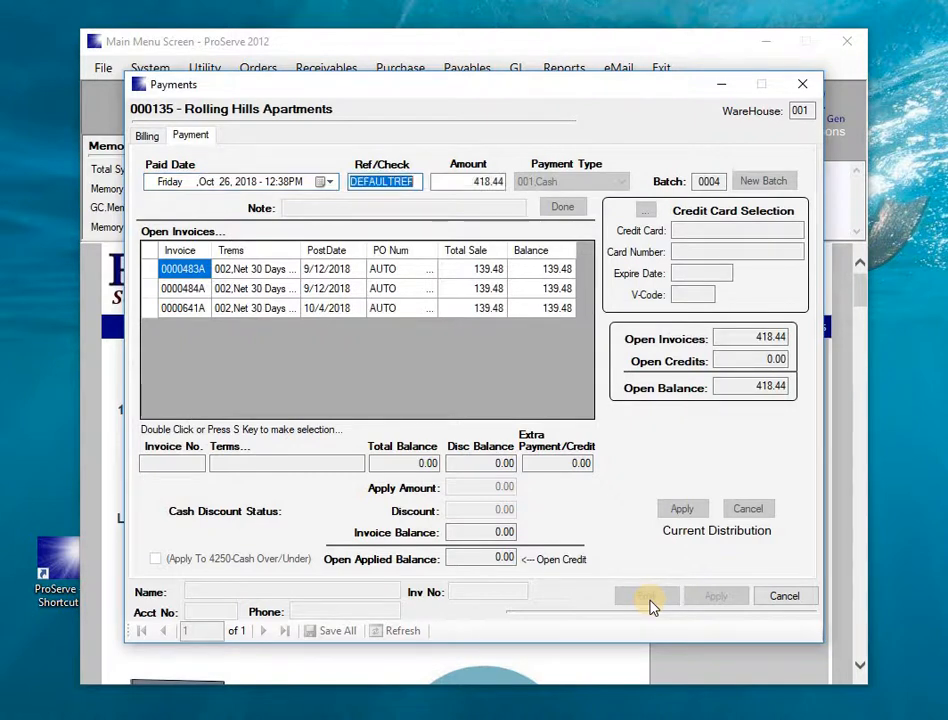
type("CK58")
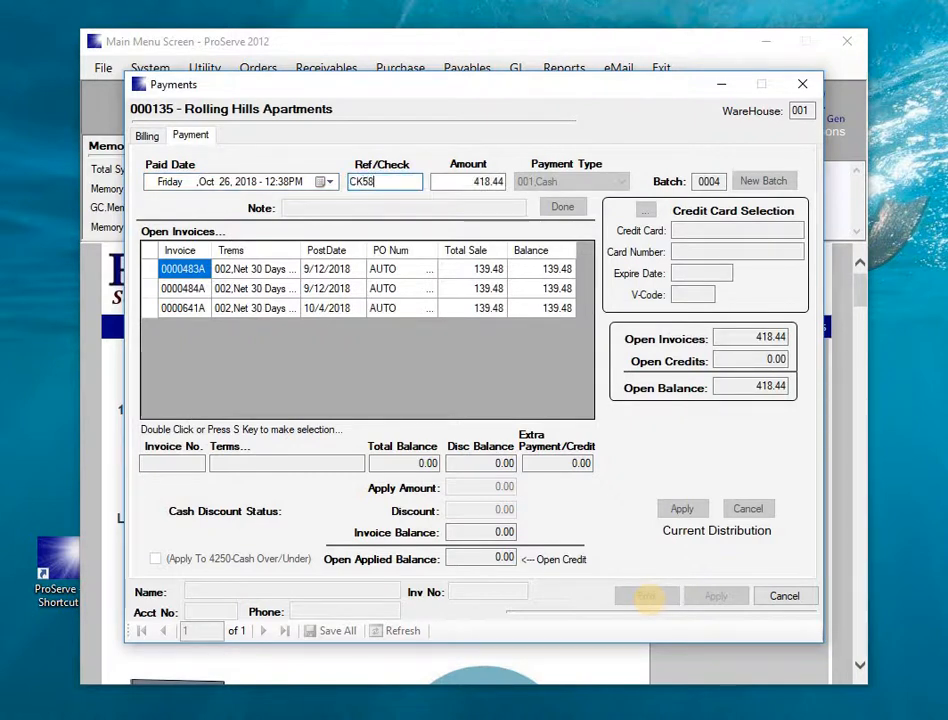
type("865")
key("Return")
key("Return")
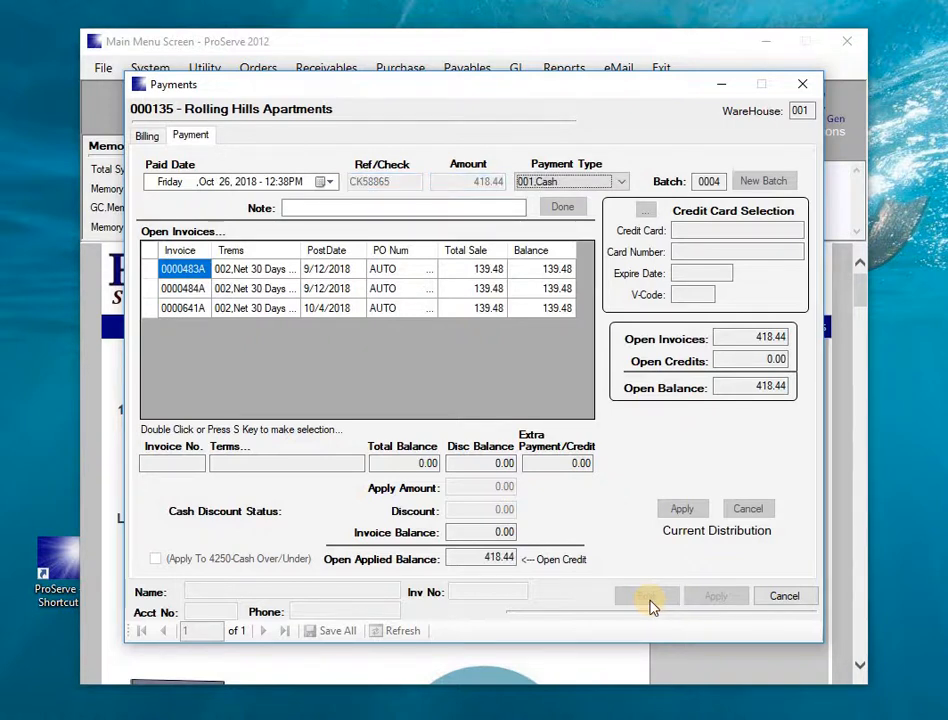
key("Down")
key("Return")
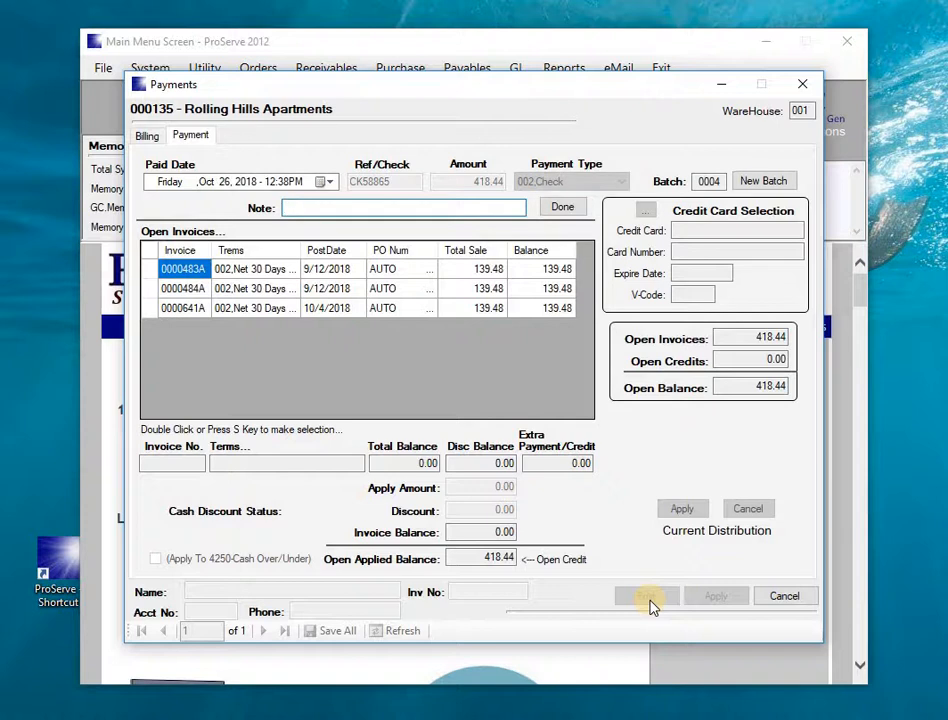
- Leave the payment note blank and apply the payment as an open credit without selecting any invoice
key("Return")
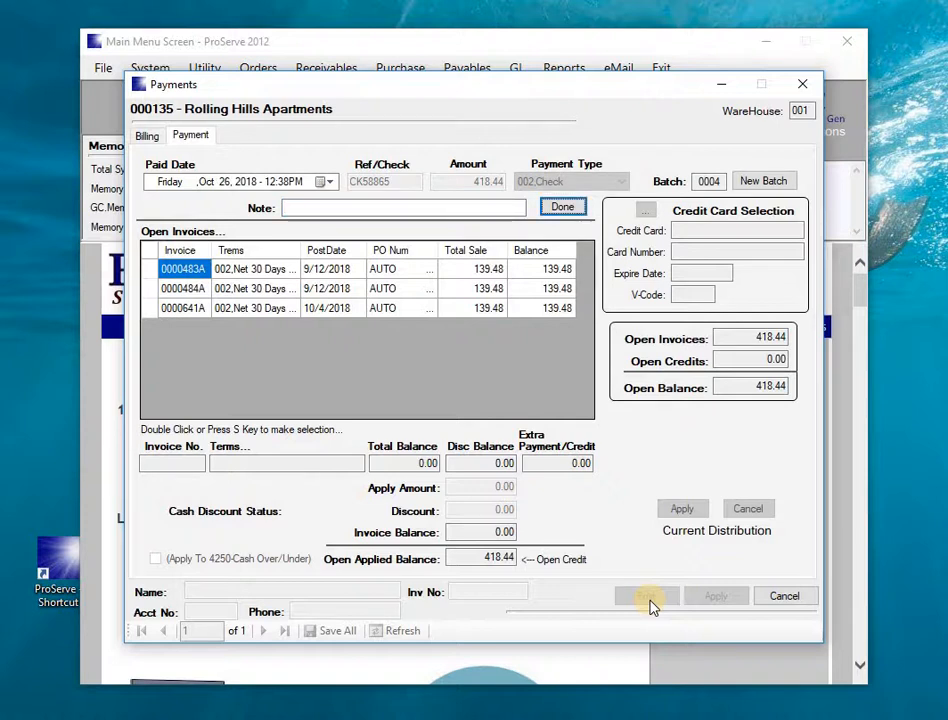
key("Return")
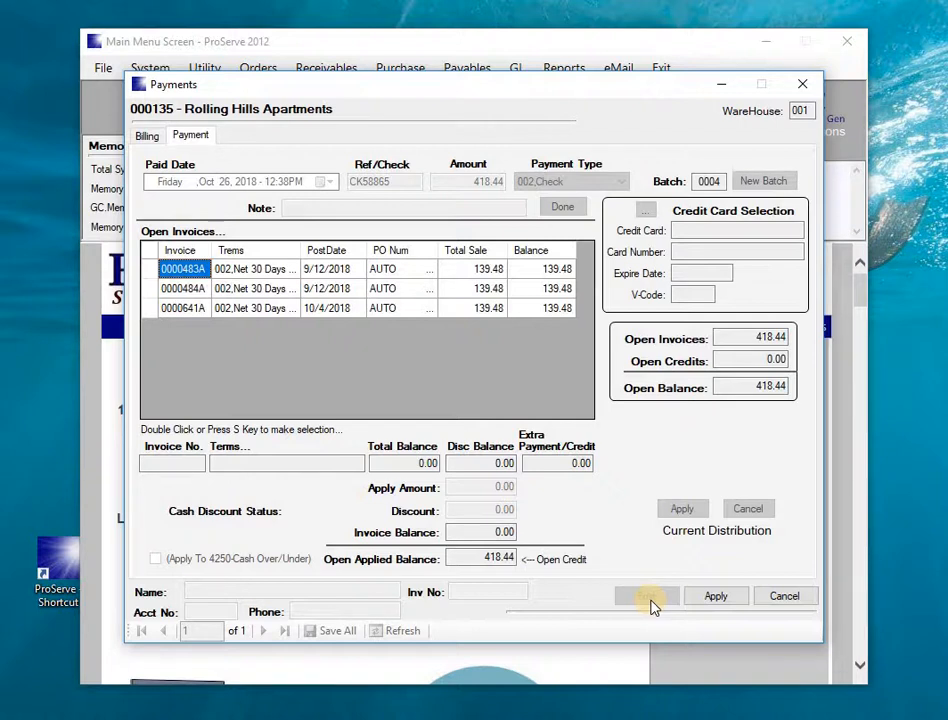
left_click(716, 597)
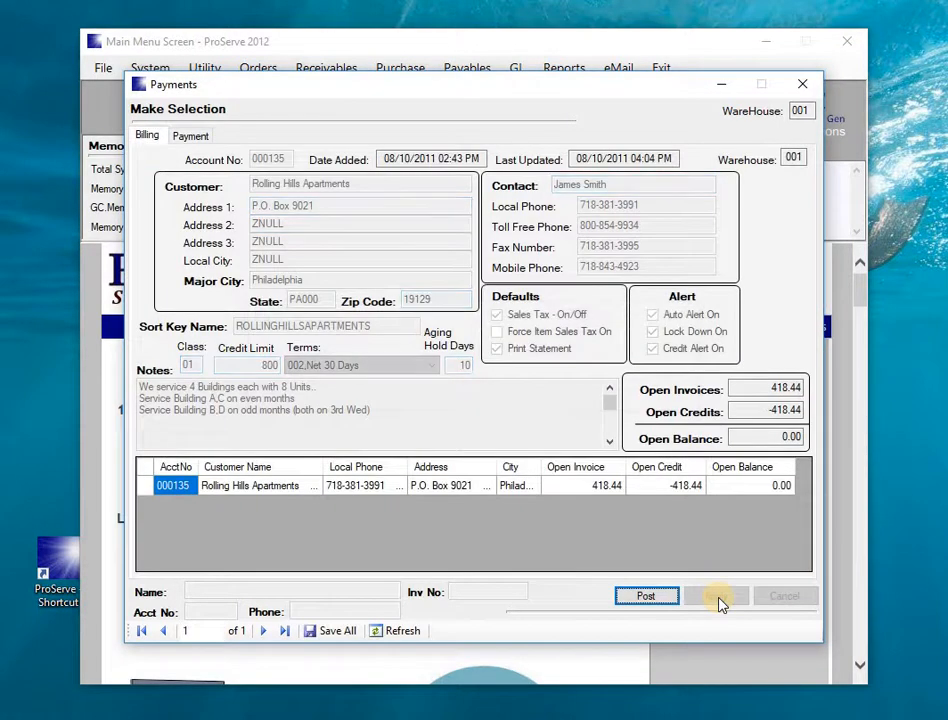
- Check the Open Credits field and discard the unsaved payment by refreshing without saving changes
left_click(749, 409)
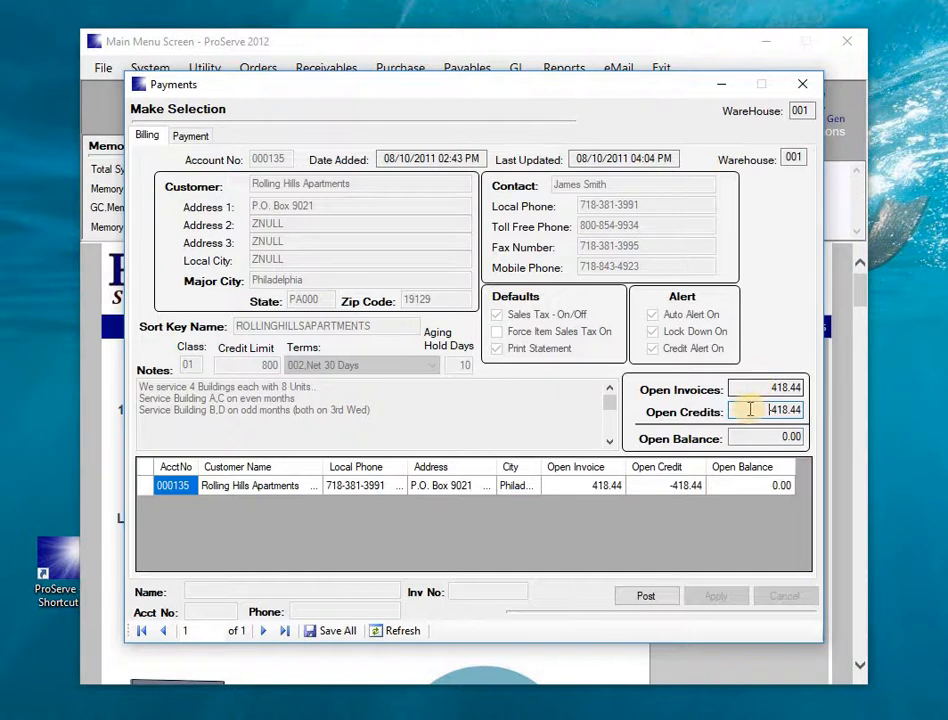
type("-")
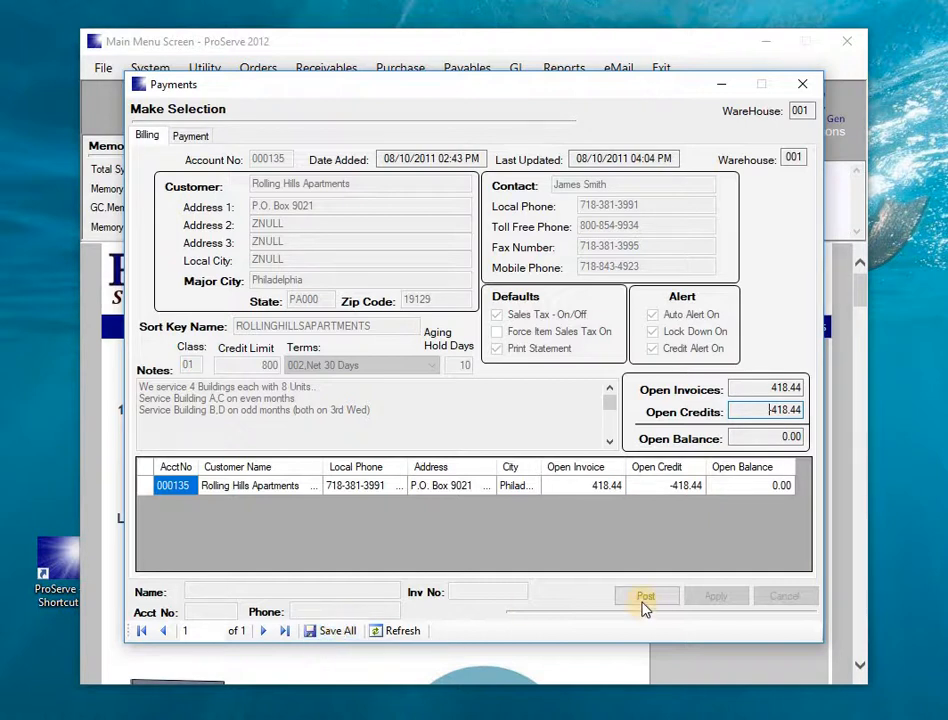
left_click(400, 631)
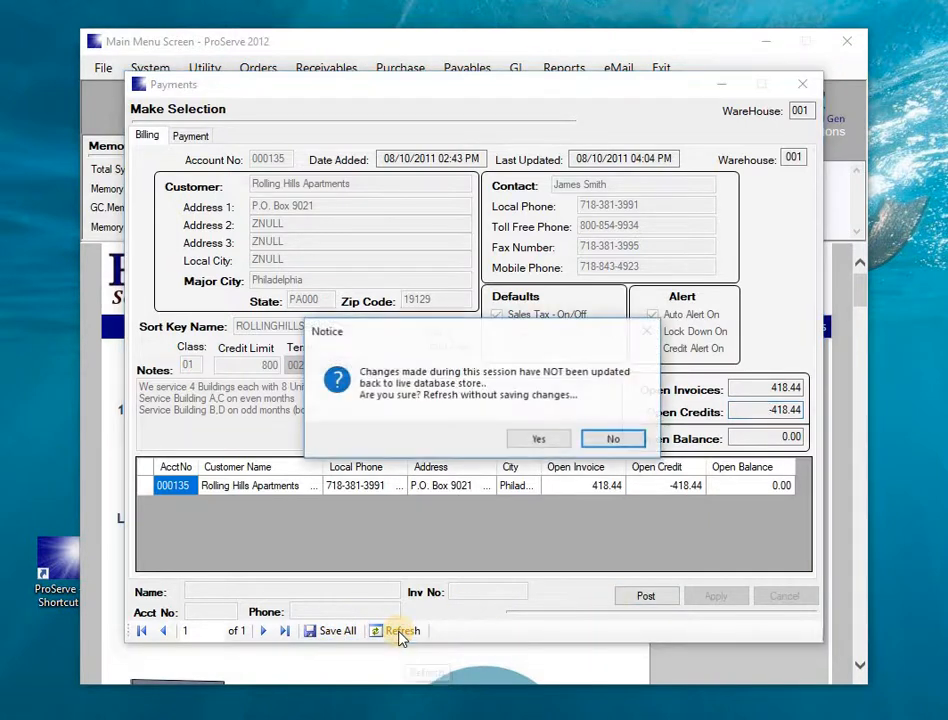
left_click(530, 442)
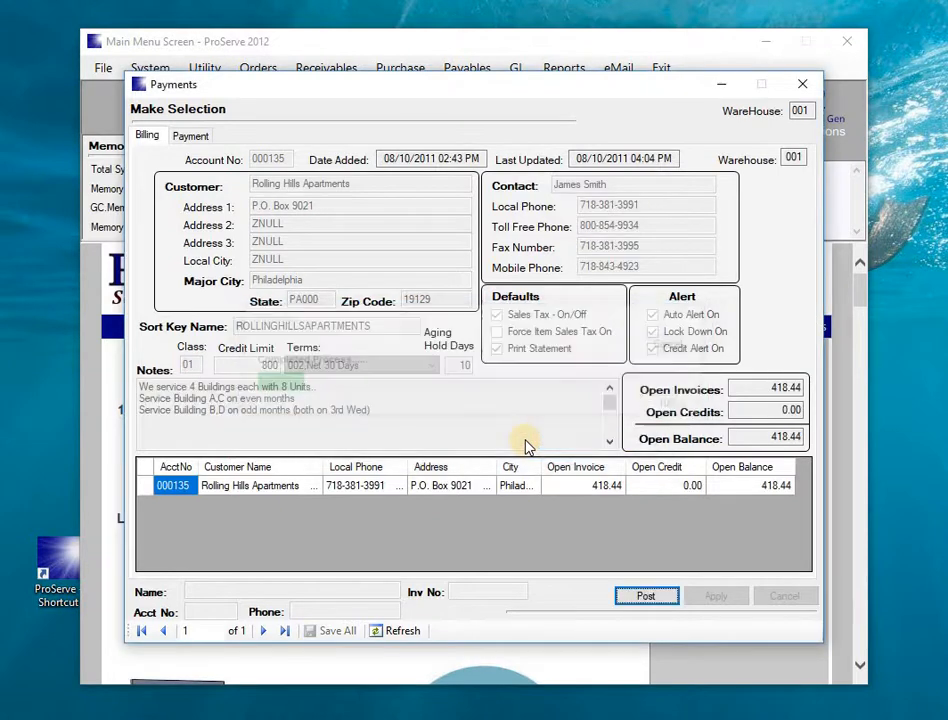
- Start a new payment with check reference CK69954, amount 418.44 and payment type 002,Check, leaving the note blank
left_click(645, 596)
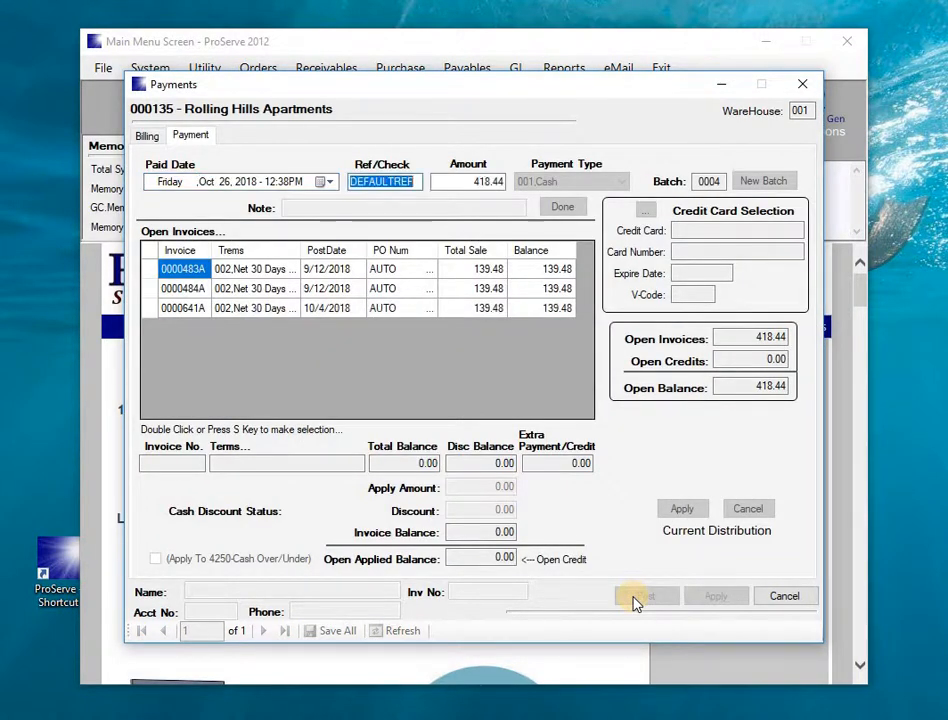
type("CK6995")
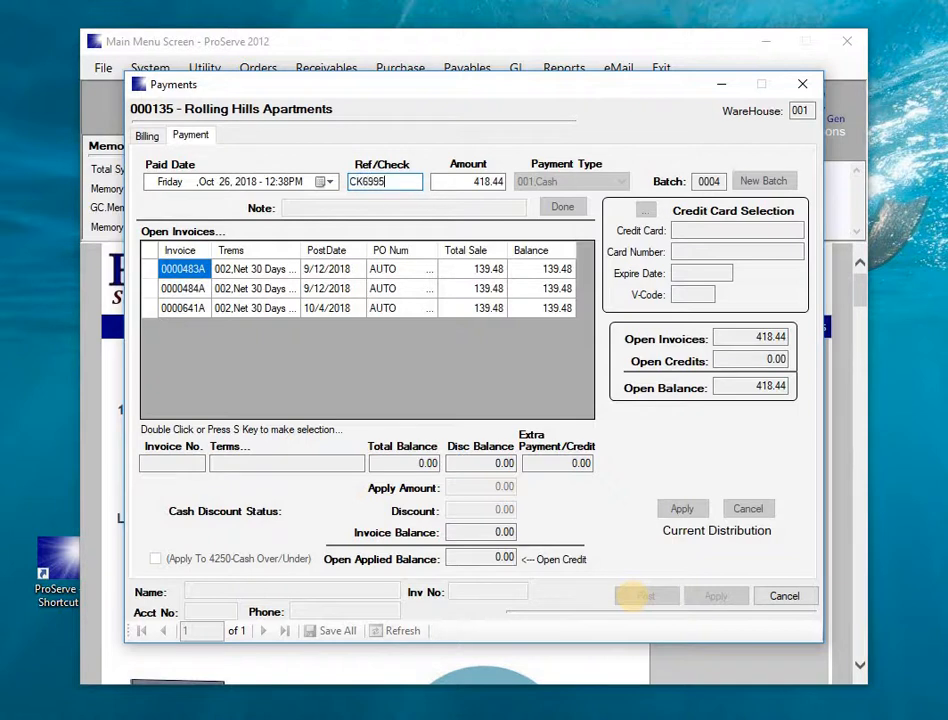
type("4")
key("Tab")
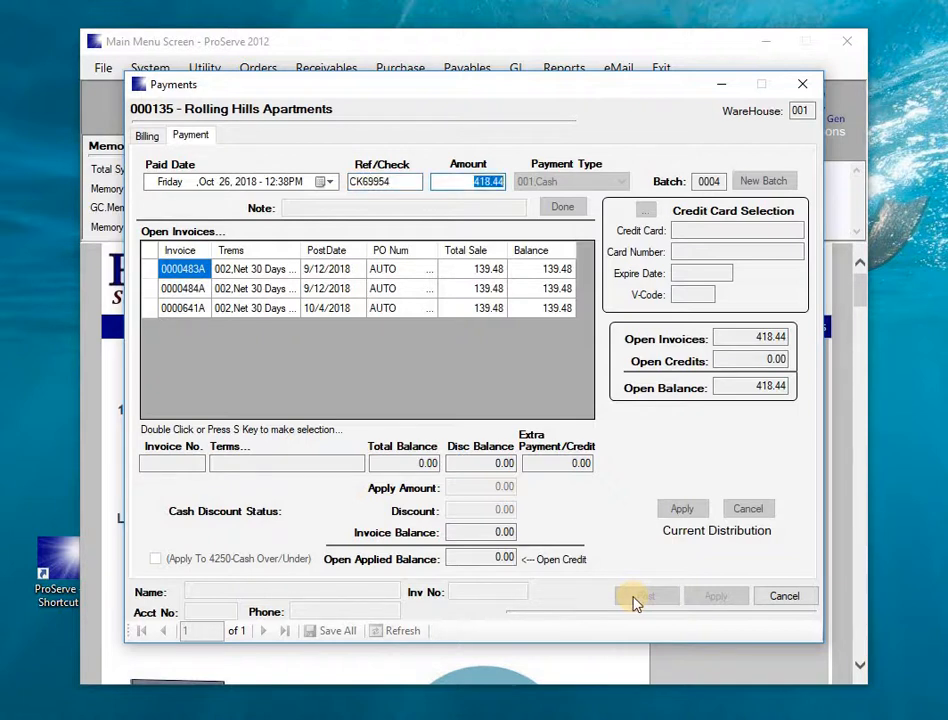
key("Tab")
key("Down")
key("Tab")
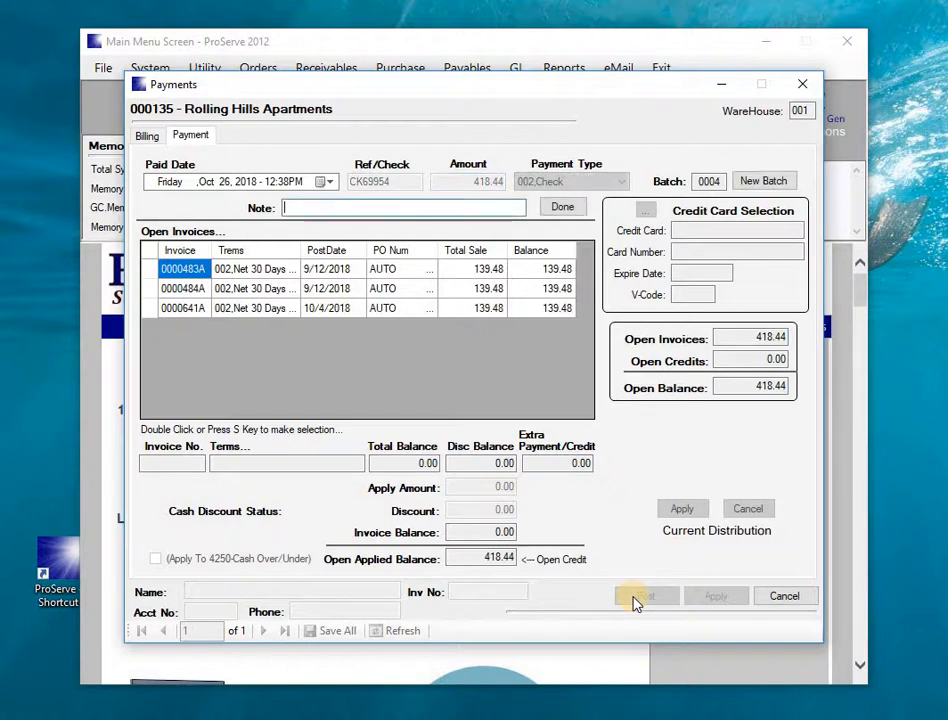
key("Tab")
key("Return")
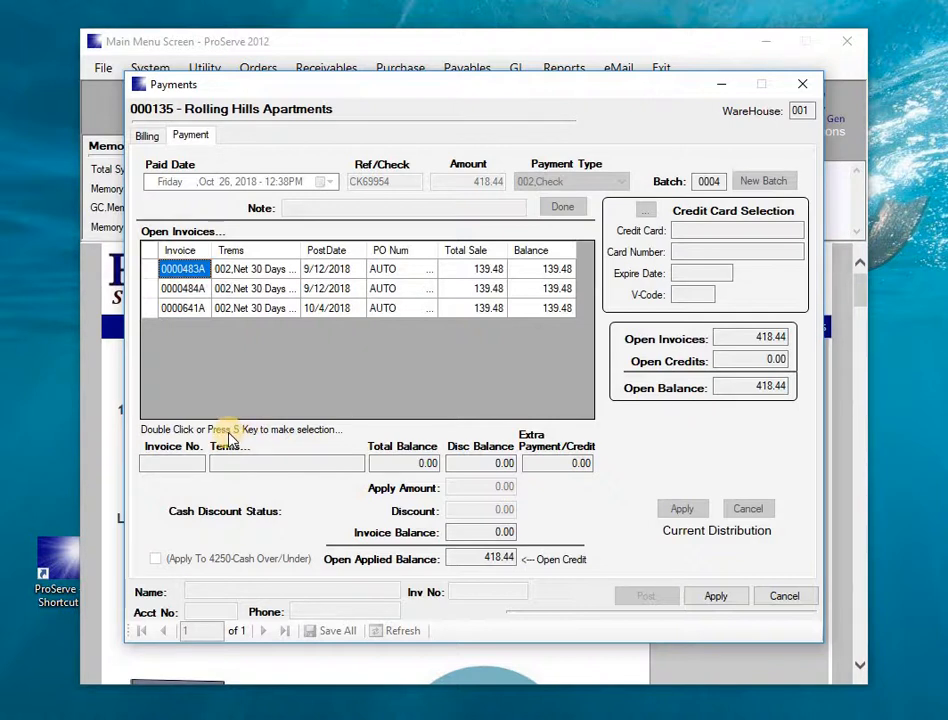
- Apply 139.48 of the payment to invoice 0000483A with no discount
key("s")
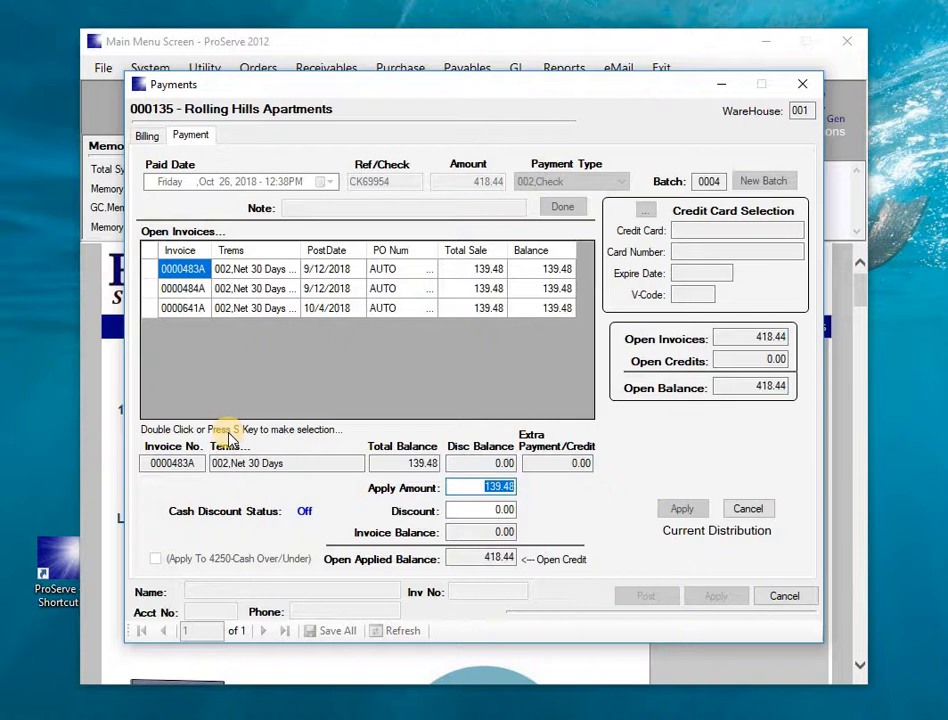
key("Return")
key("Return")
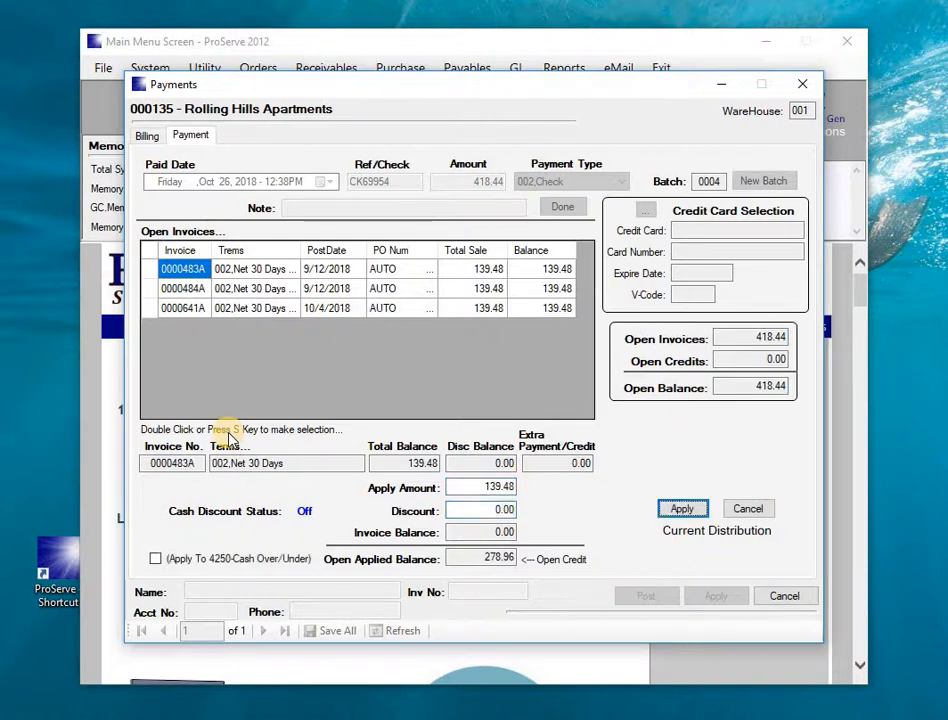
key("Return")
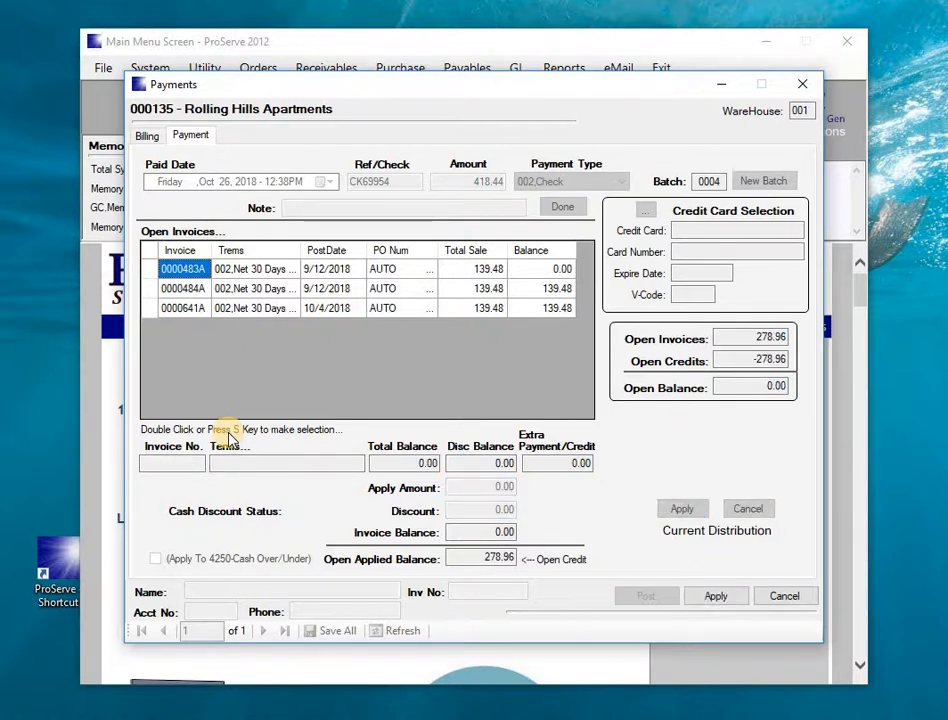
- Apply 139.48 of the payment to invoice 0000484A with no discount
key("Down")
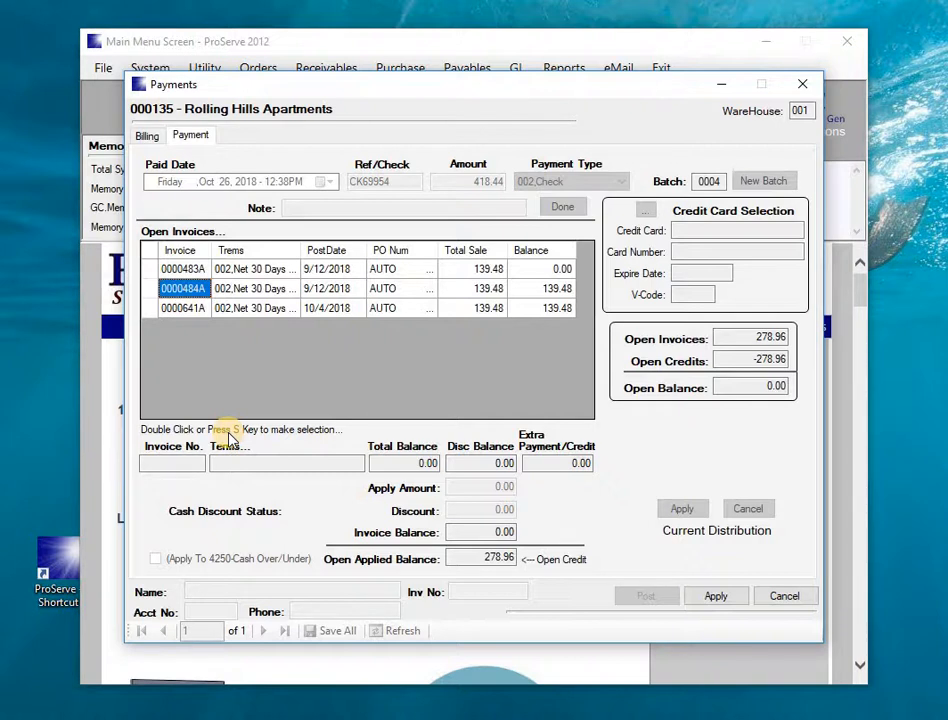
key("s")
key("Return")
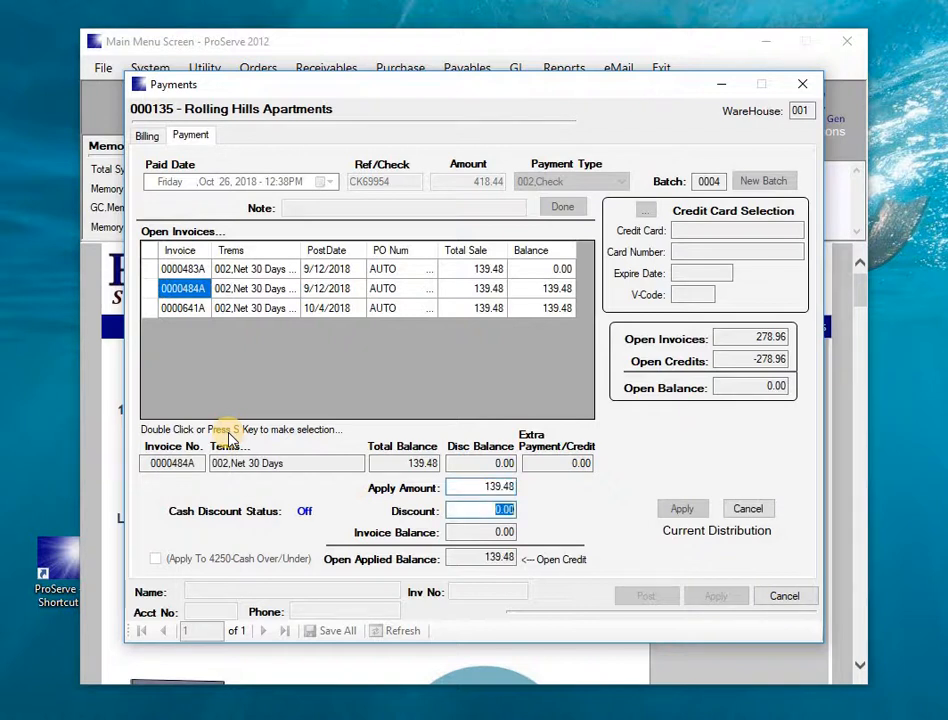
key("Return")
key("Return")
- Apply the remaining 139.48 to invoice 0000641A with no discount
key("Down")
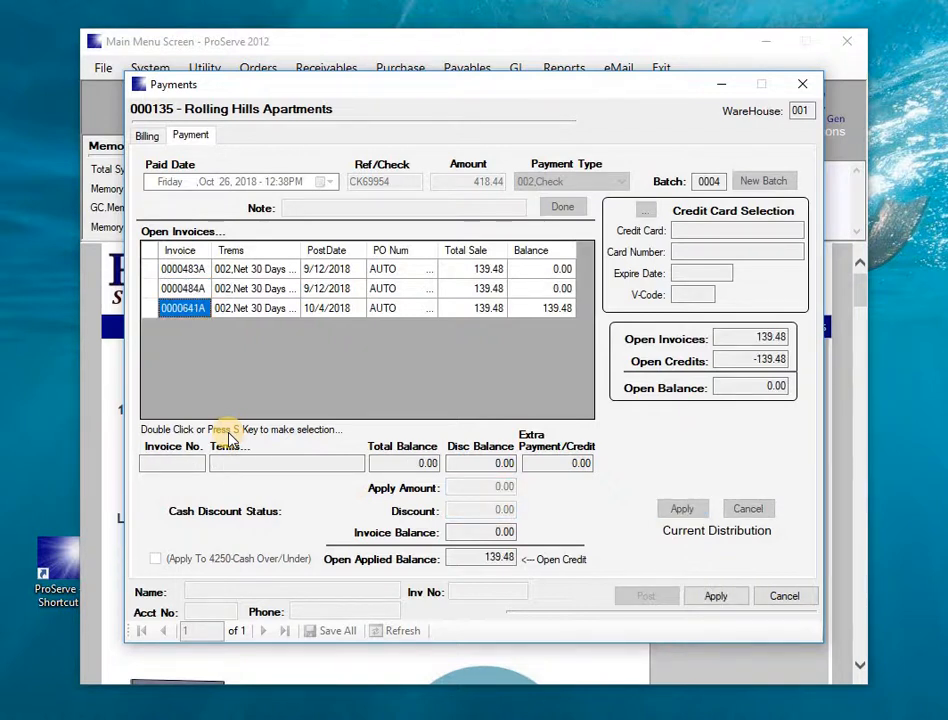
key("s")
key("Return")
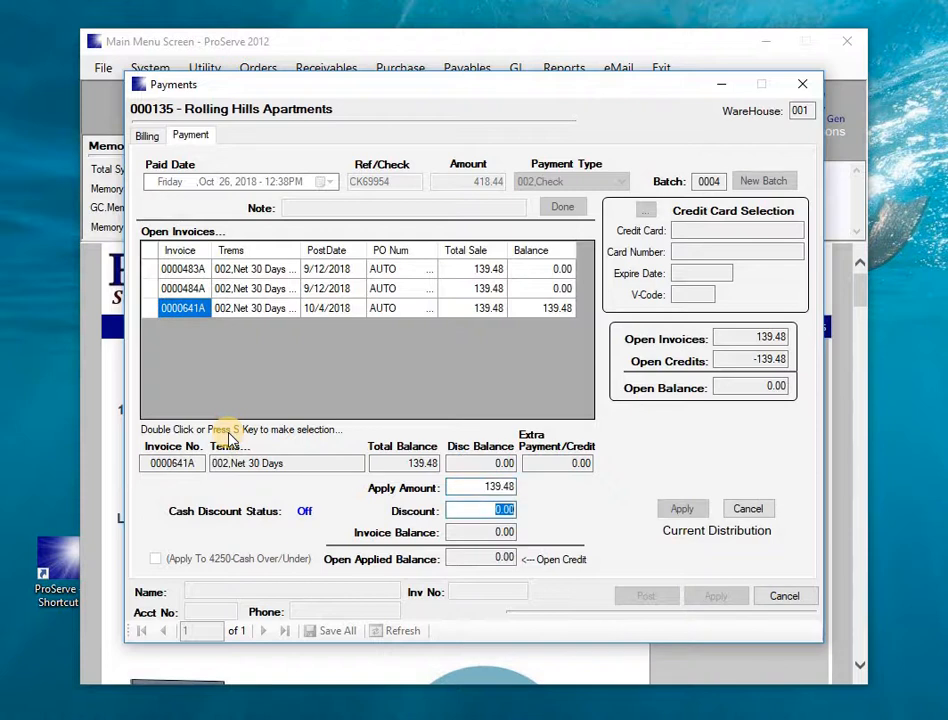
key("Return")
key("Return")
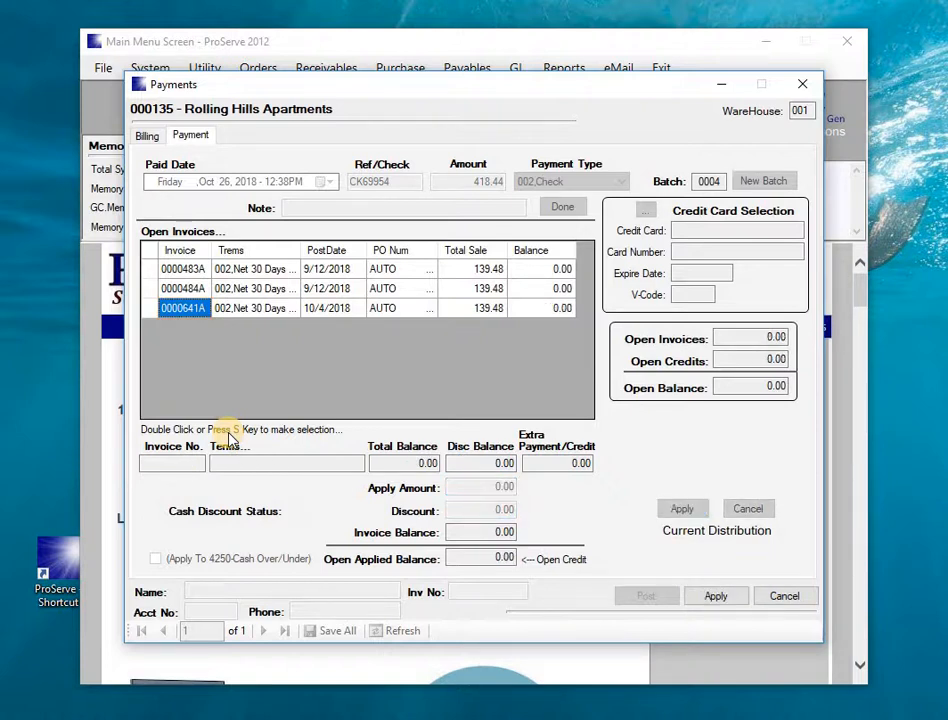
- Check the balances of the three invoices, and apply the distributed payment and save all changes
left_click(521, 275)
left_click(525, 293)
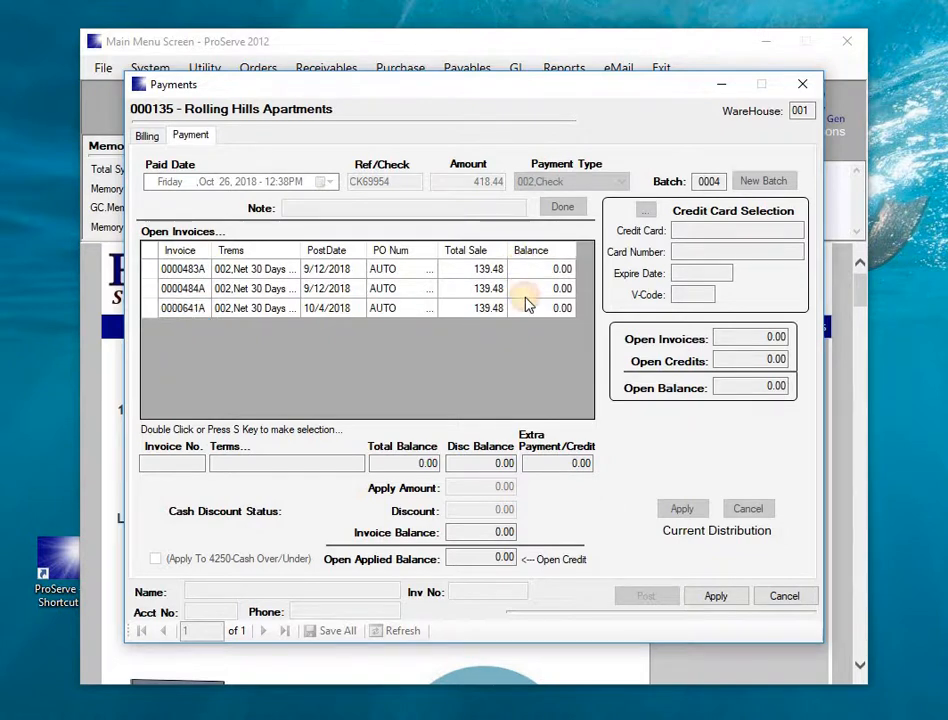
left_click(528, 307)
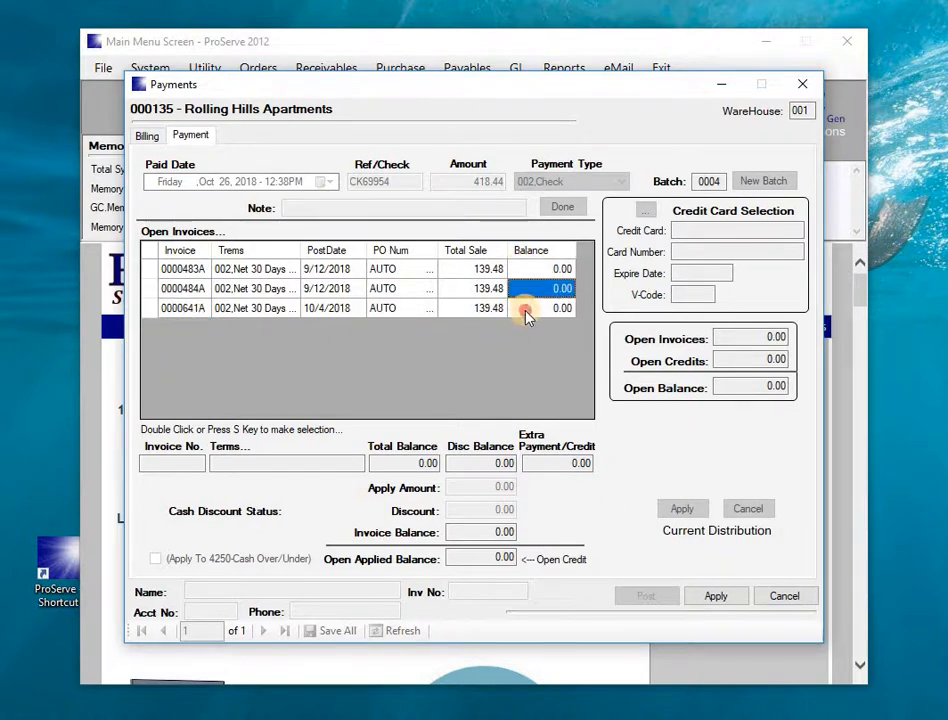
left_click(716, 597)
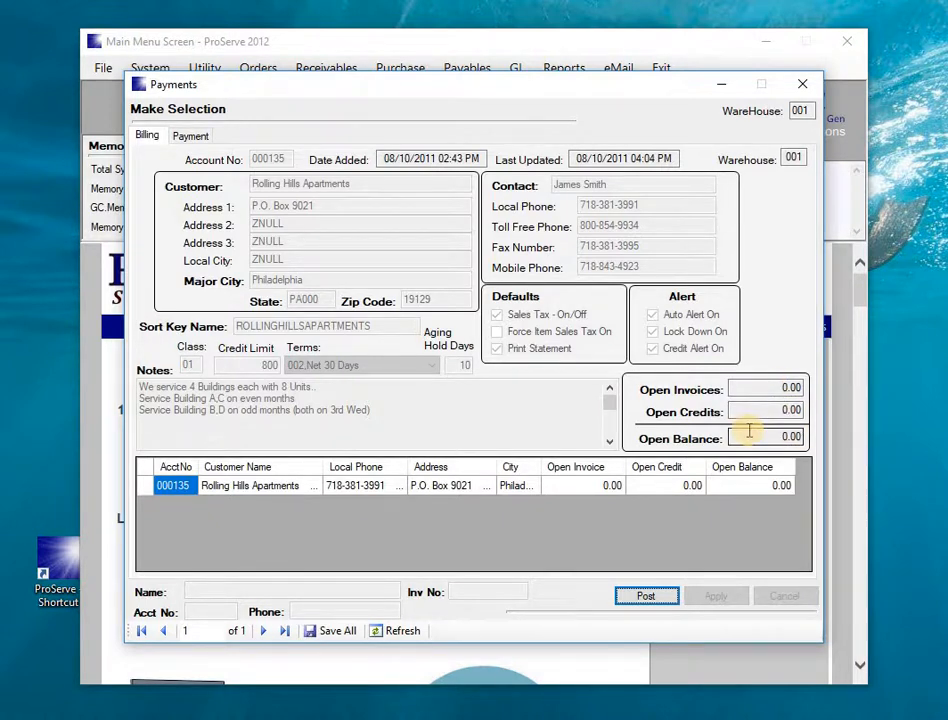
left_click(313, 631)
left_click(510, 437)
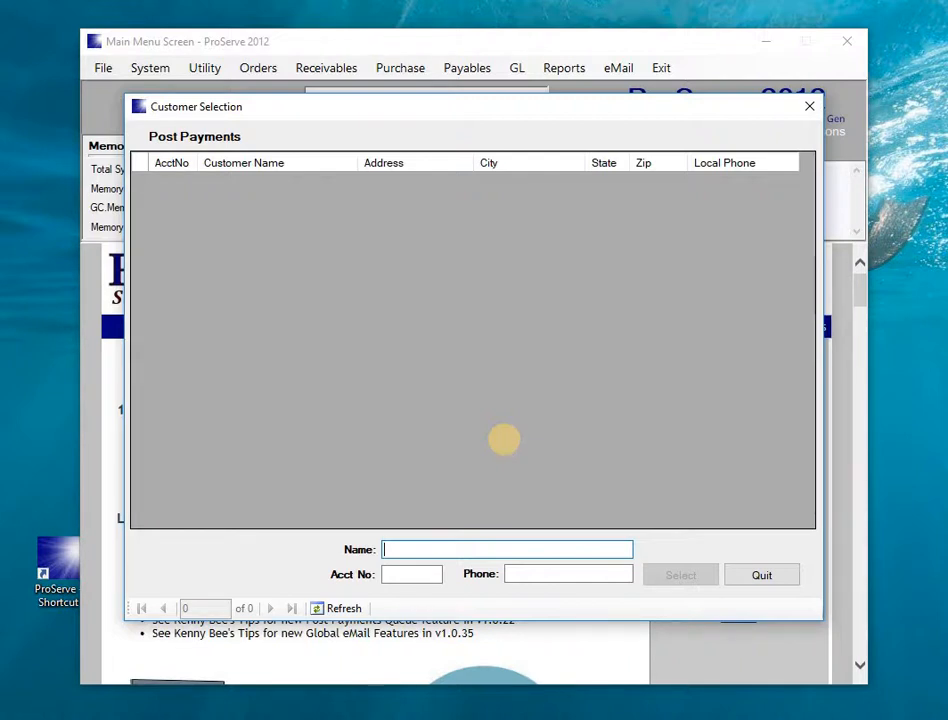
type("OR")
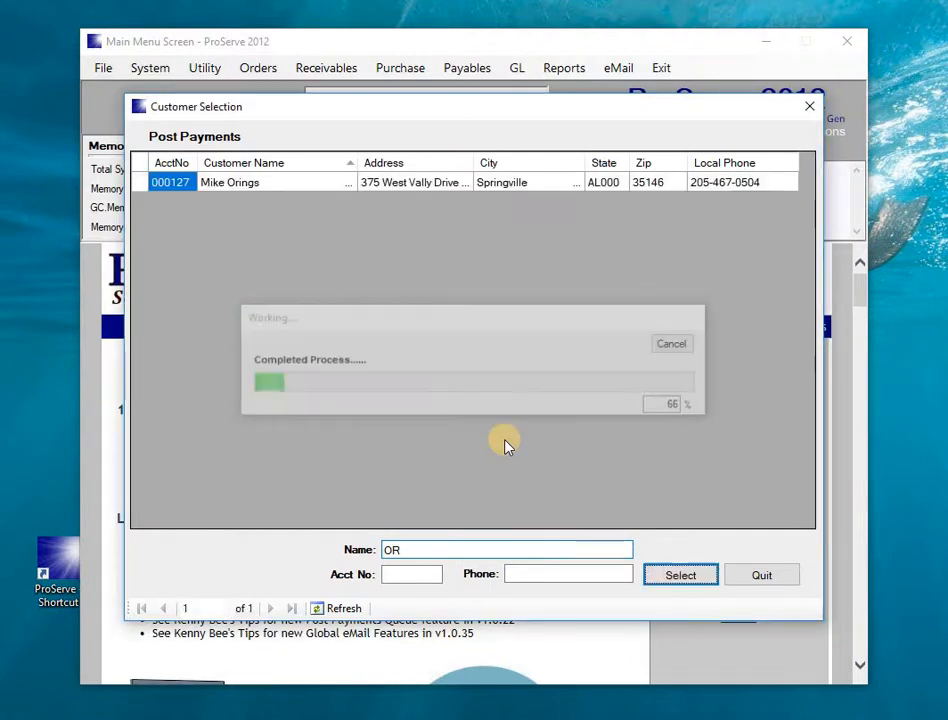
double_click(143, 187)
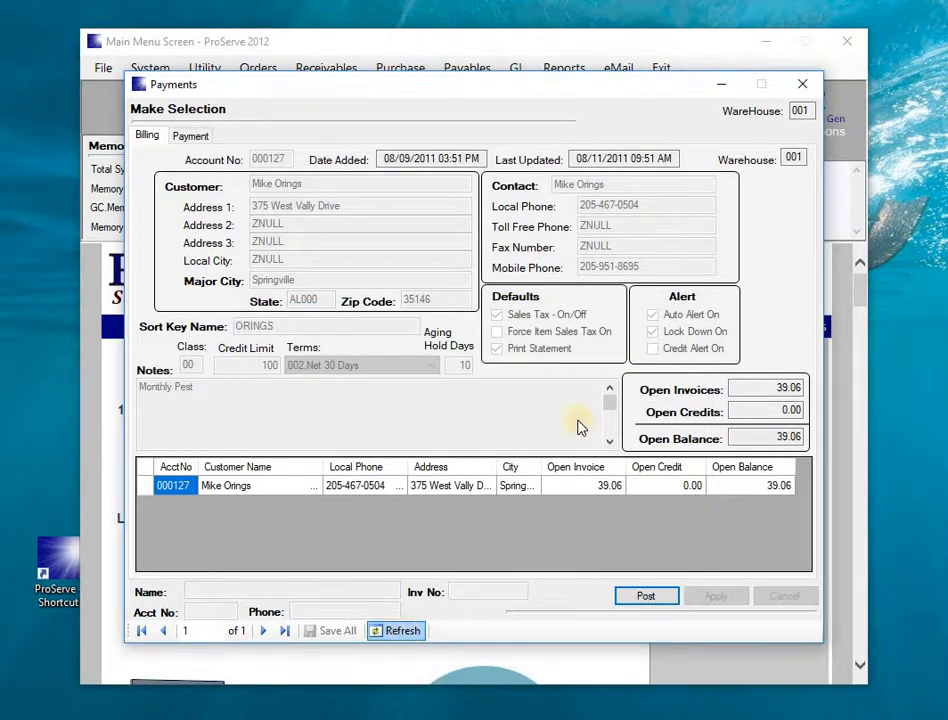
left_click(801, 84)
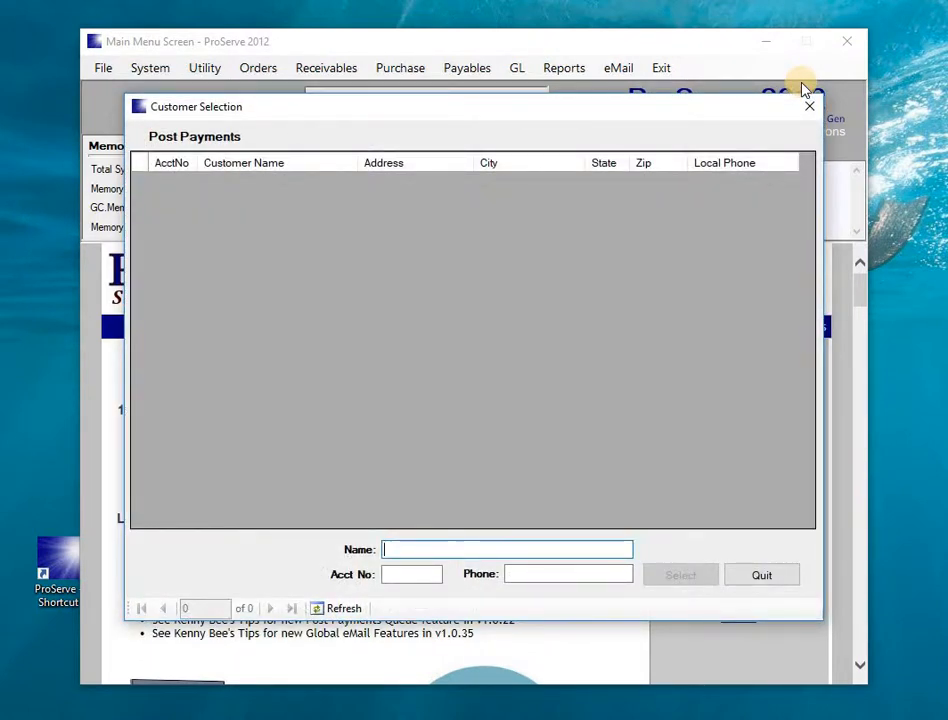
- Find the customer without open invoices by surname and start a new payment on that account
type("ALLEN")
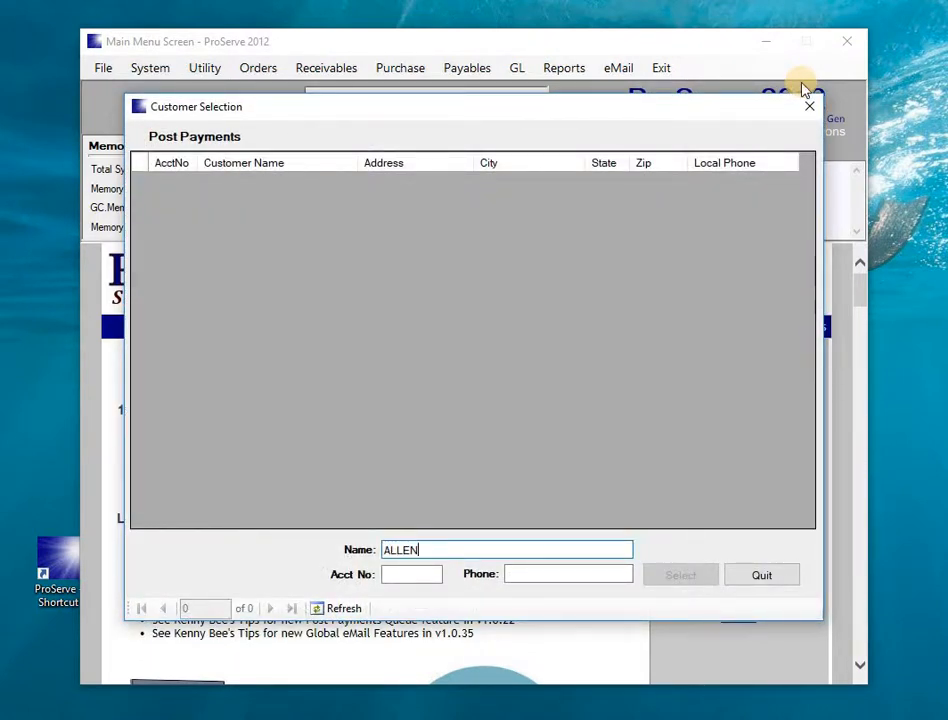
key("Return")
key("Return")
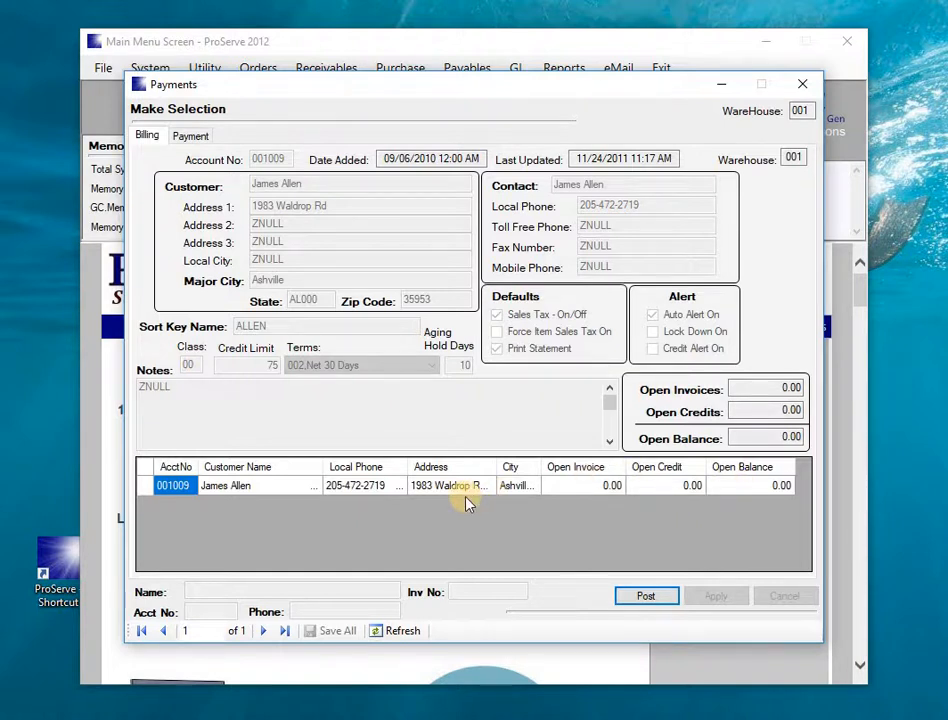
double_click(150, 489)
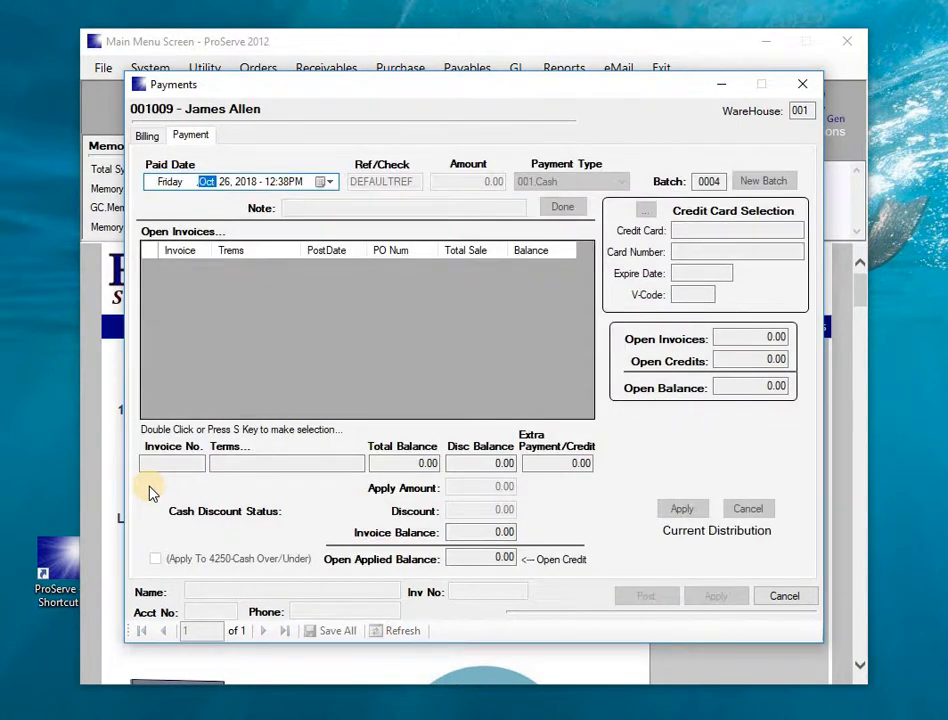
- Keep the paid date and enter check reference CK5912, amount 38.00 and payment type 002,Check
key("Tab")
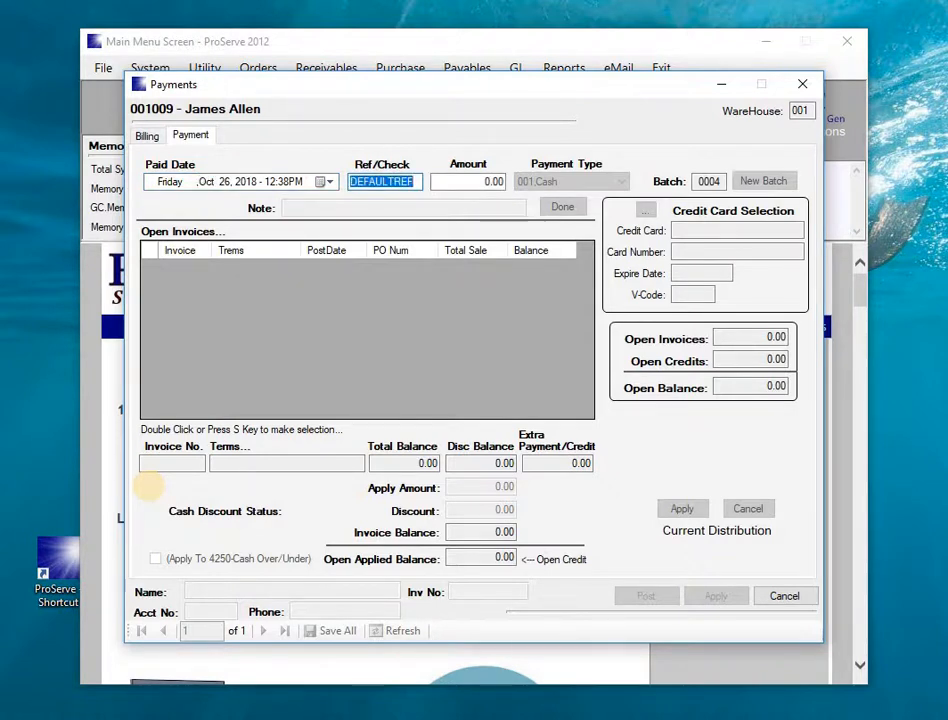
type("CK5912")
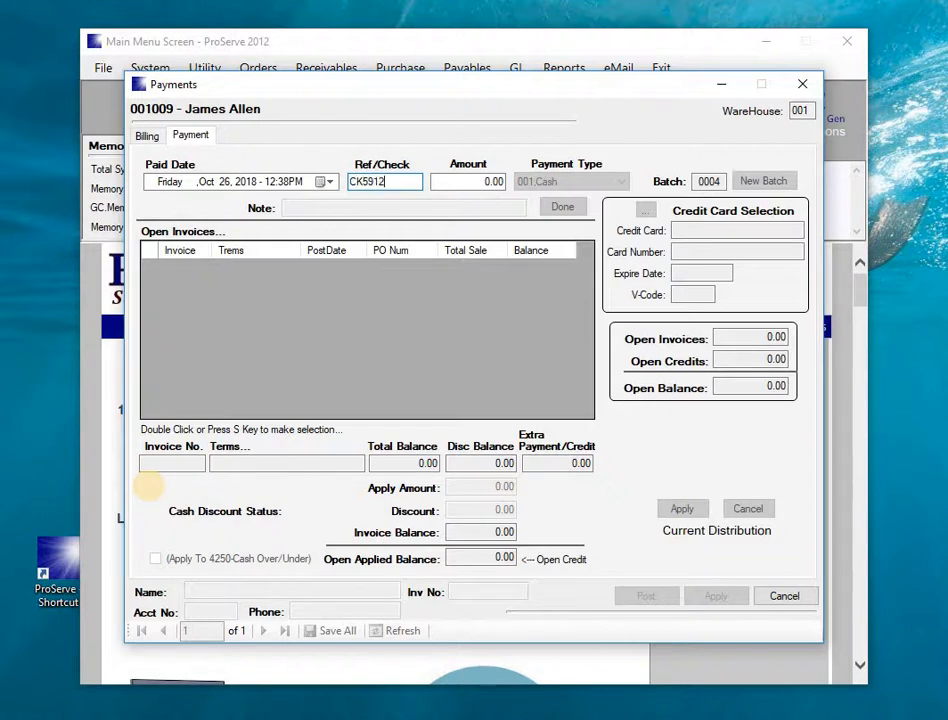
key("Tab")
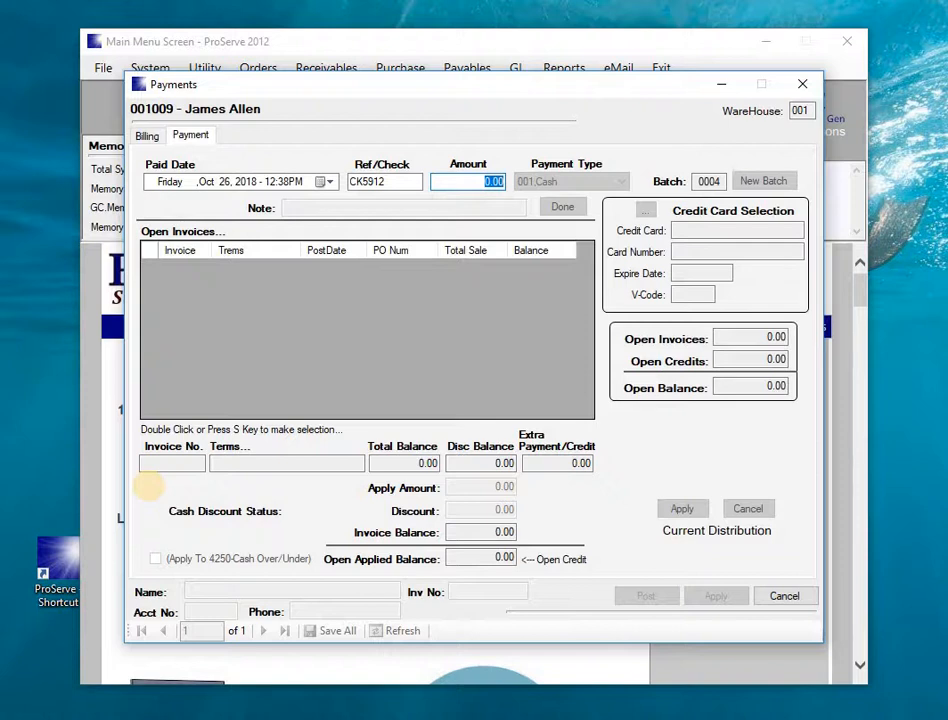
type("38")
key("Return")
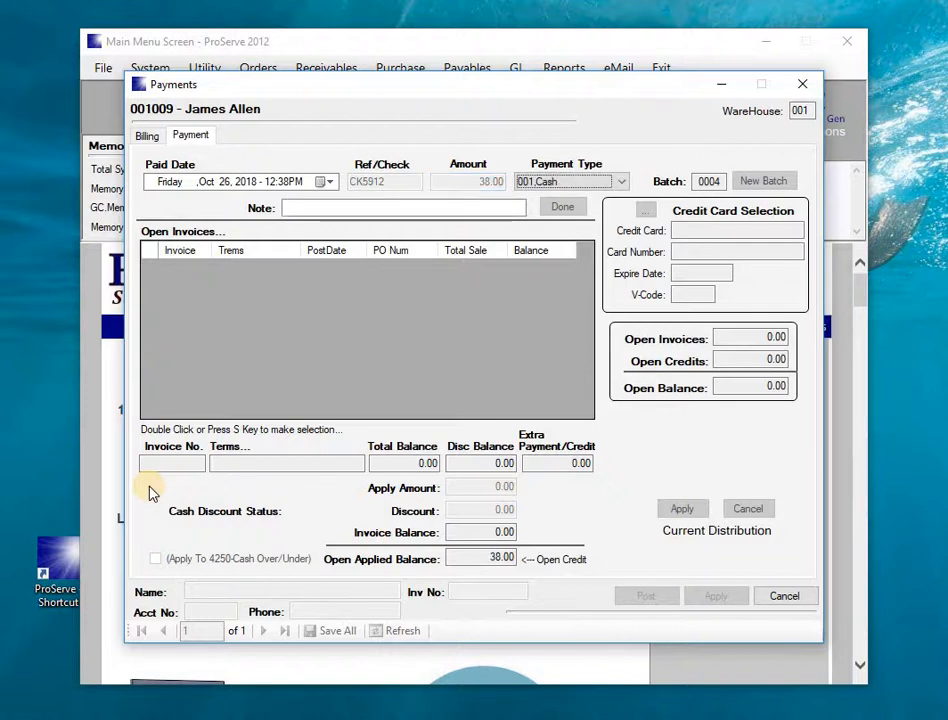
key("Down")
key("Return")
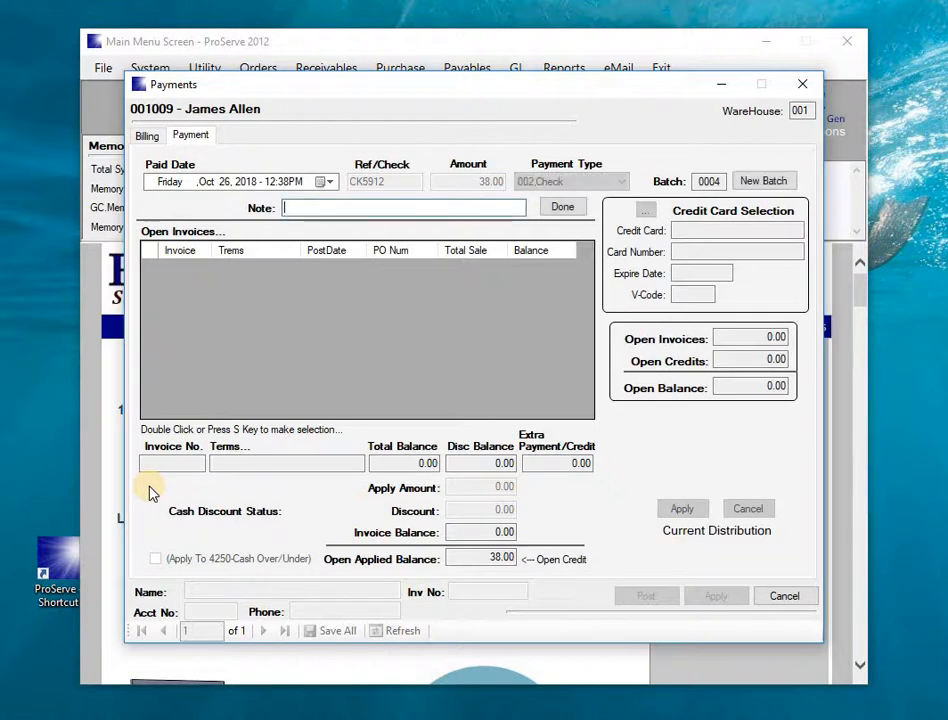
- Leave the note blank, apply the 38.00 payment as an open credit and save all changes
key("Return")
key("Return")
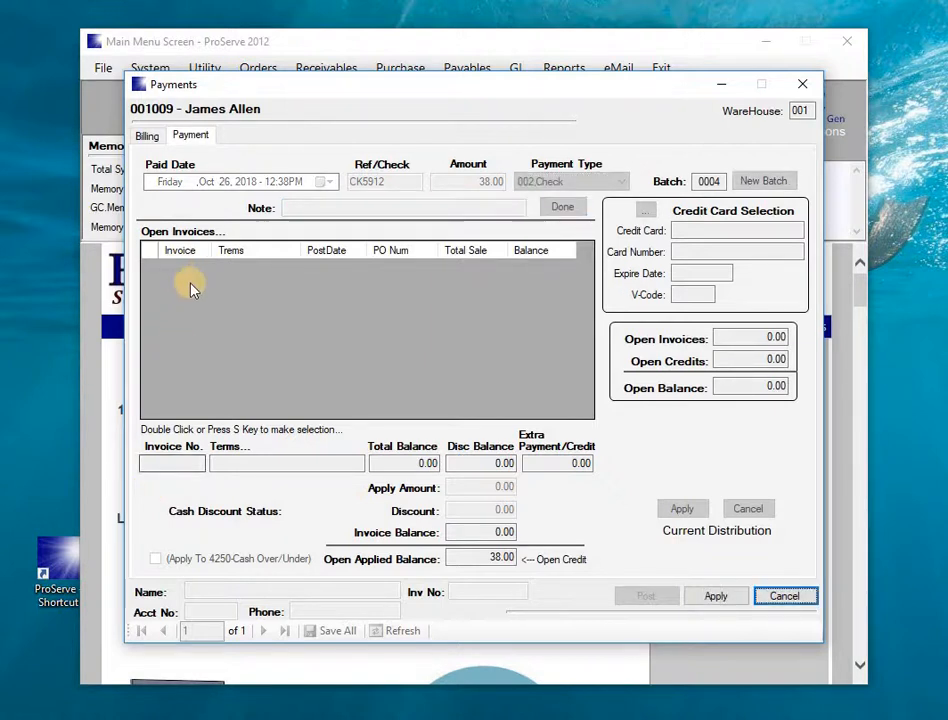
left_click(717, 597)
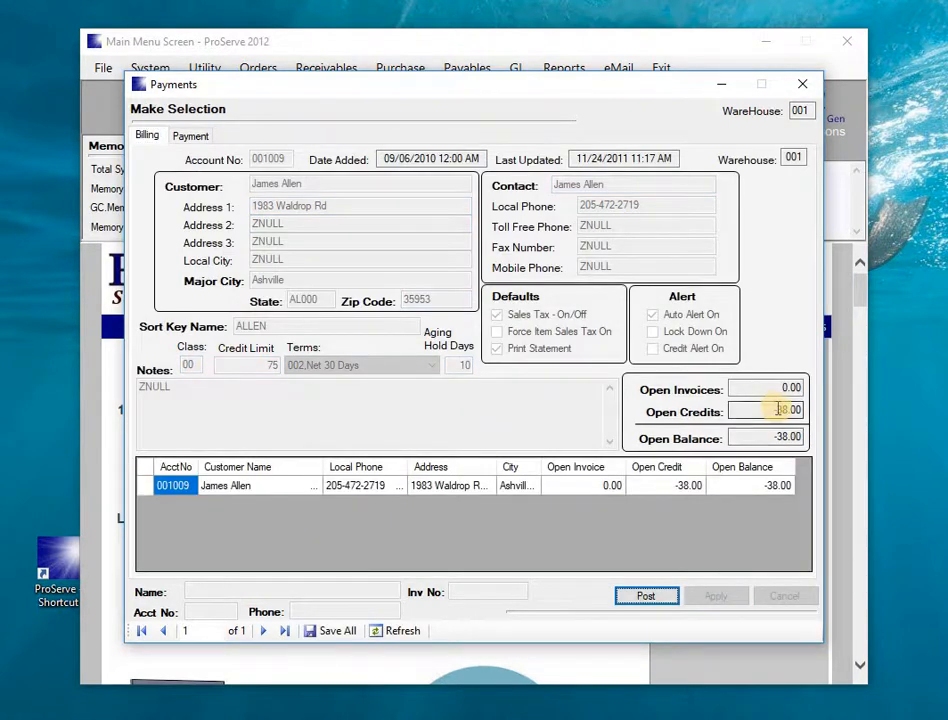
left_click(325, 630)
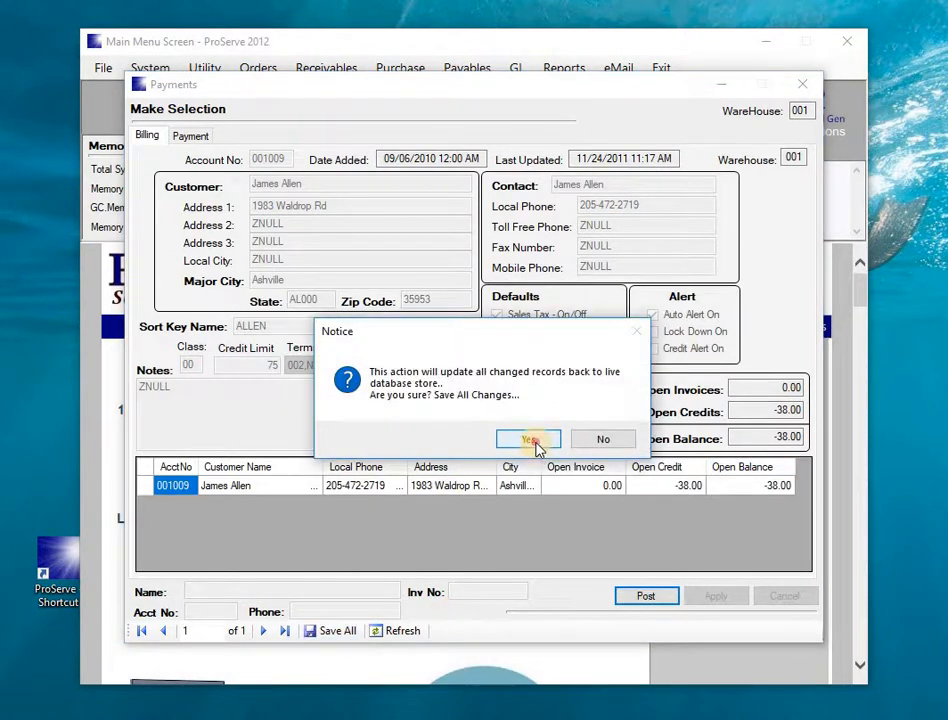
left_click(530, 436)
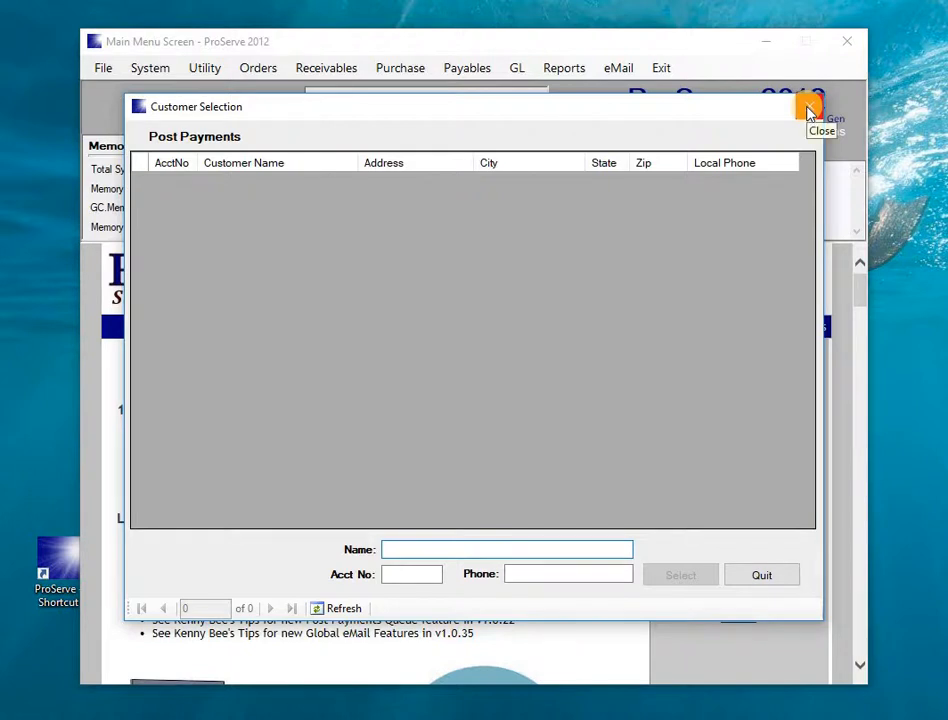
- Leave payment posting, open the customer's single file by surname and examine the aging details for open credits and balance
left_click(808, 110)
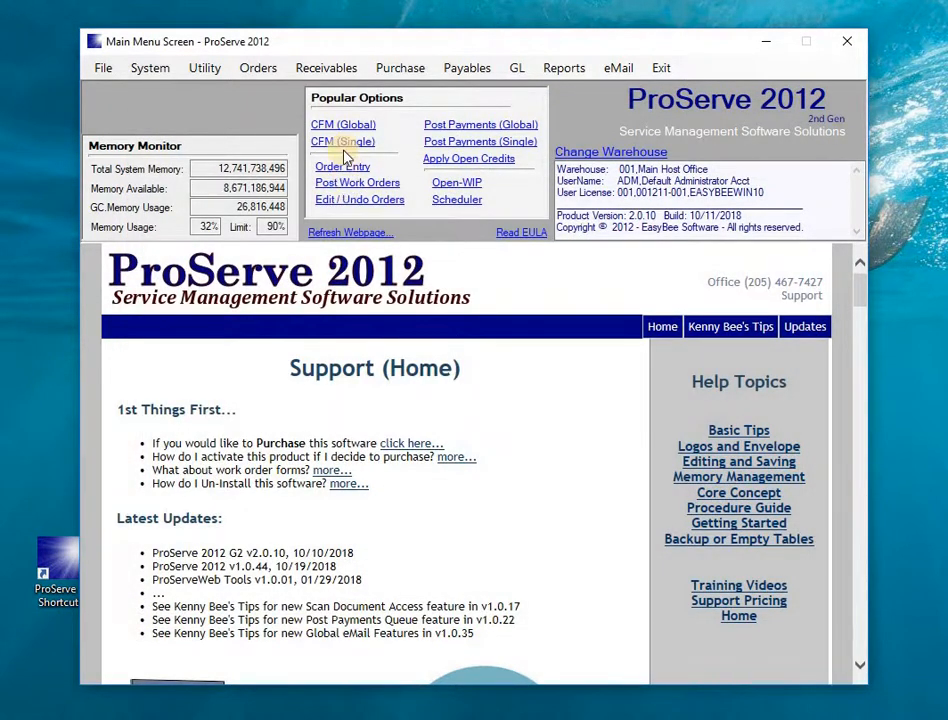
left_click(342, 144)
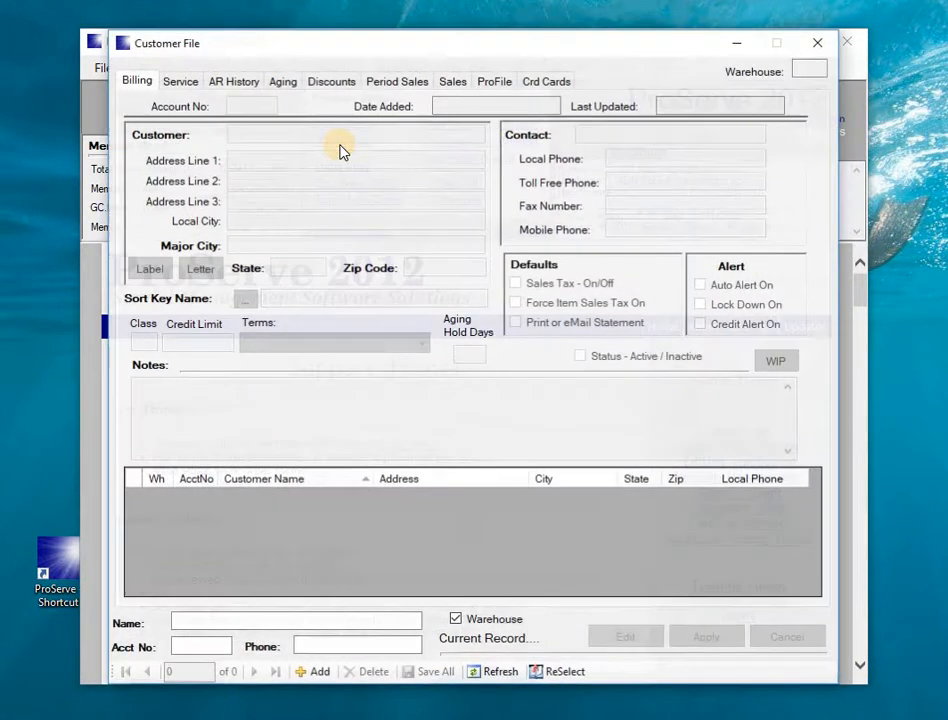
type("ALLEN")
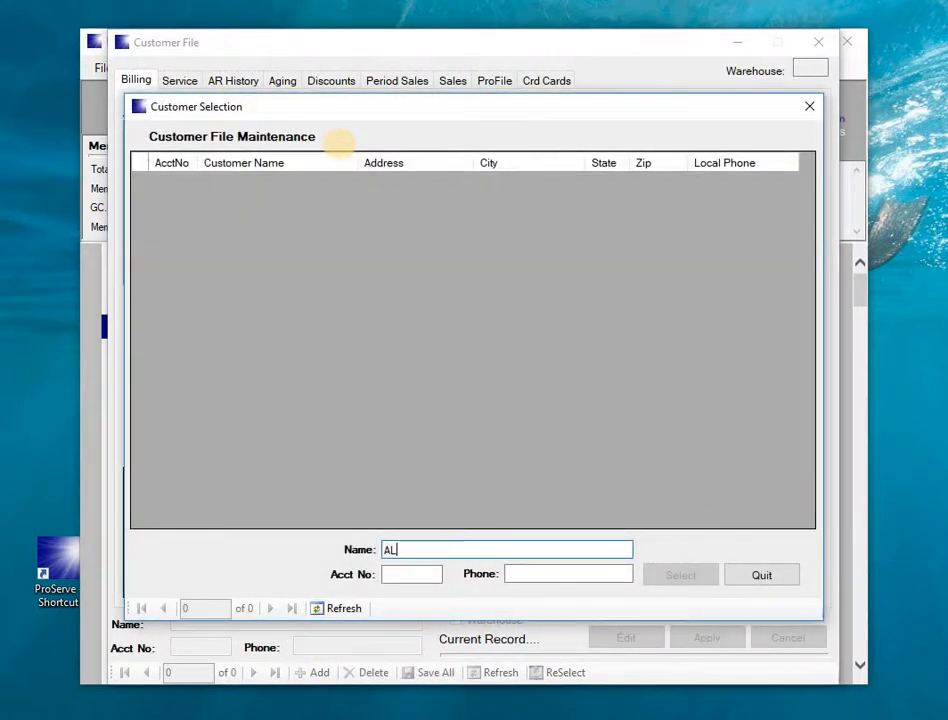
key("Return")
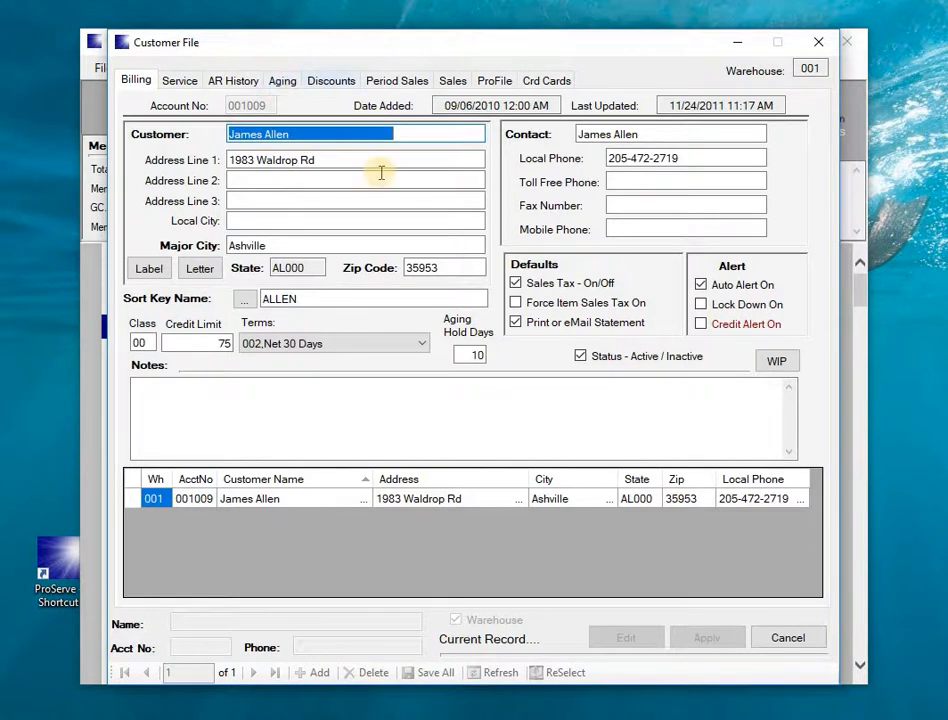
left_click(284, 82)
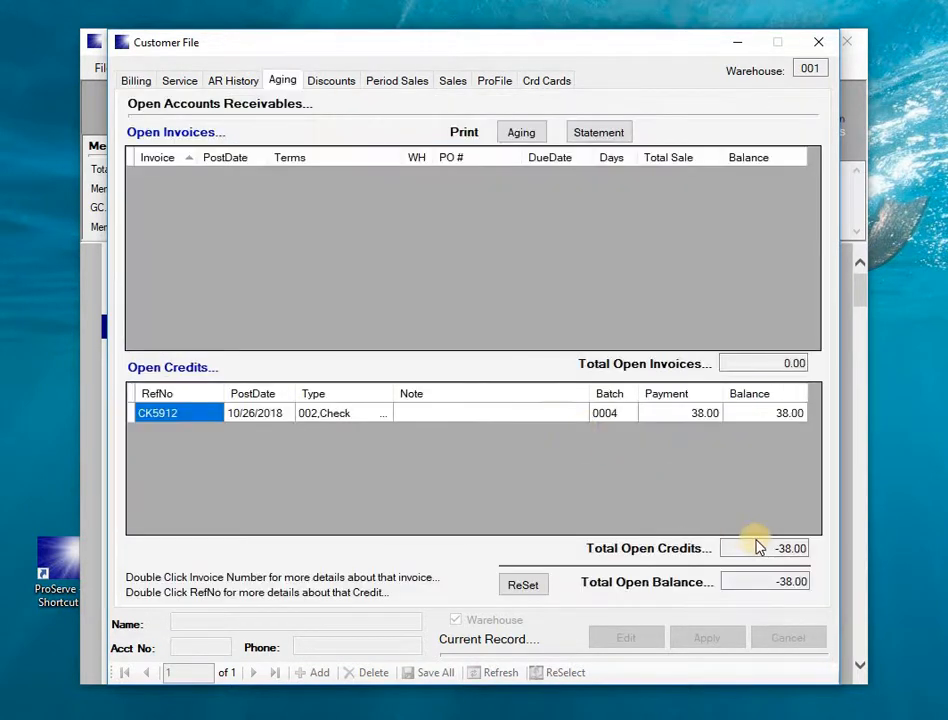
left_click(774, 547)
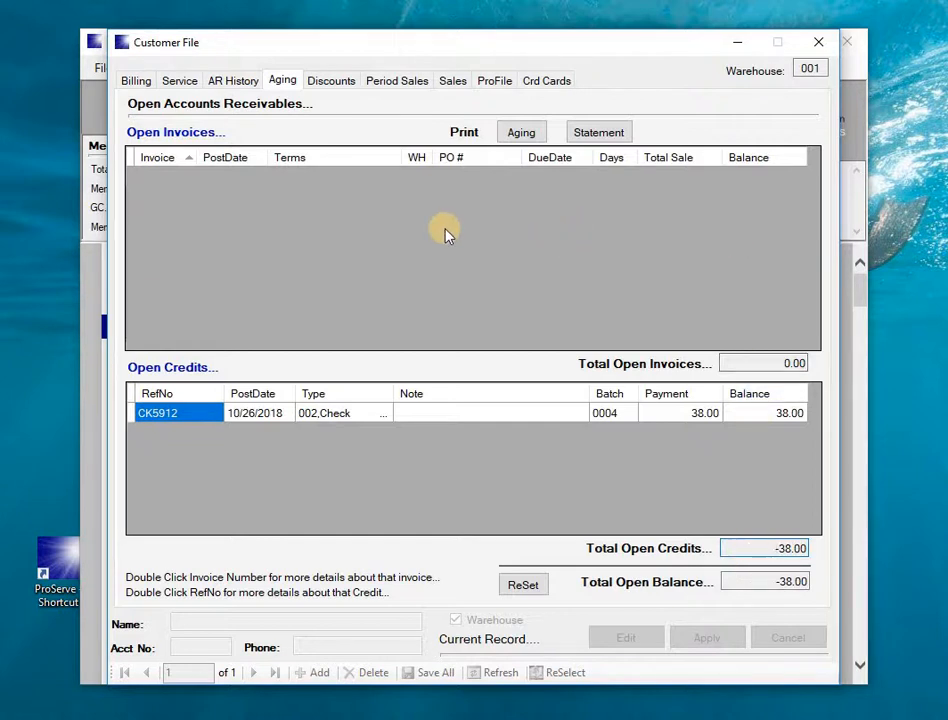
- Review the customer's open work-in-process orders from the billing details, then close the inquiry and customer file
left_click(137, 81)
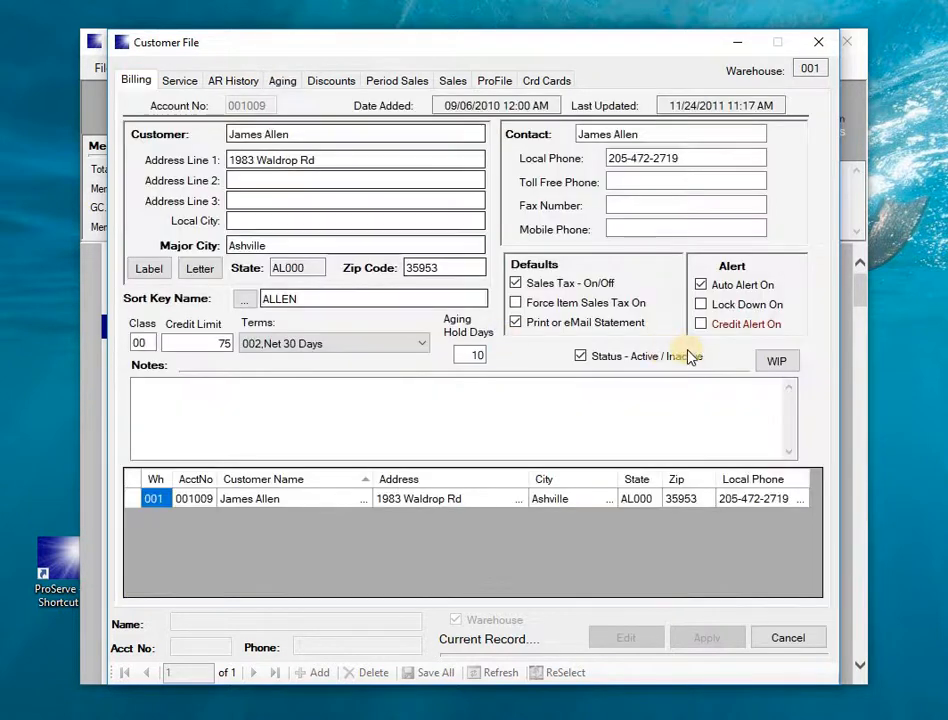
left_click(768, 362)
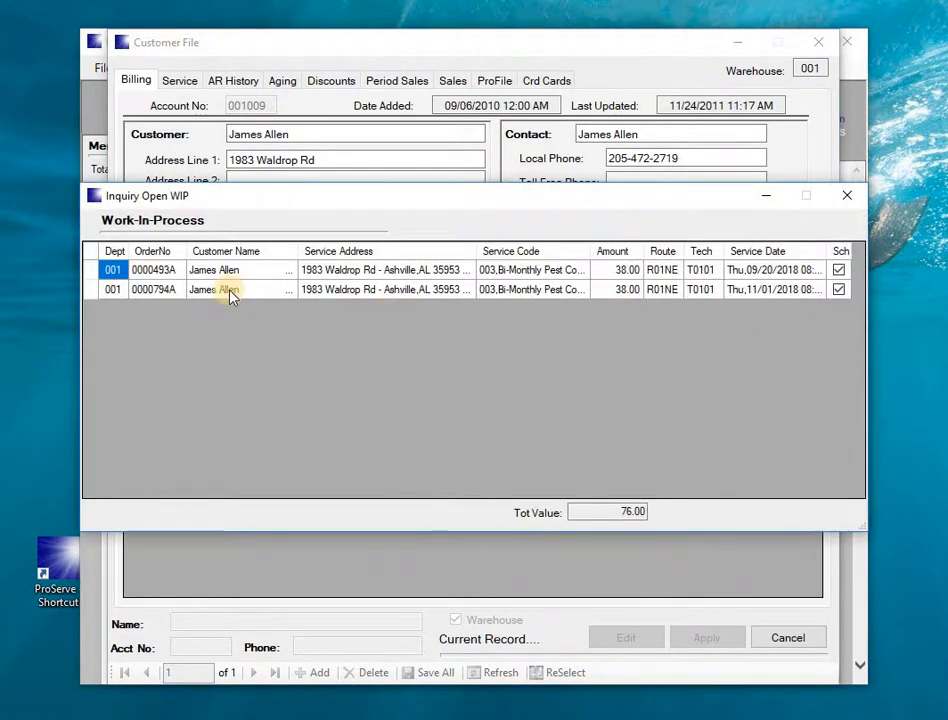
left_click(199, 271)
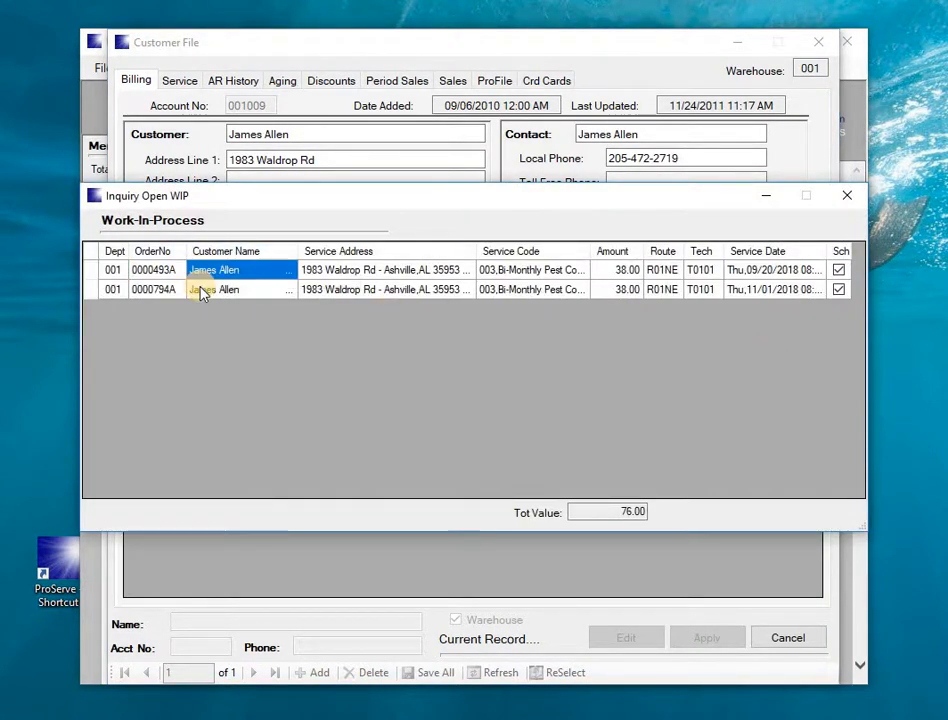
left_click(201, 289)
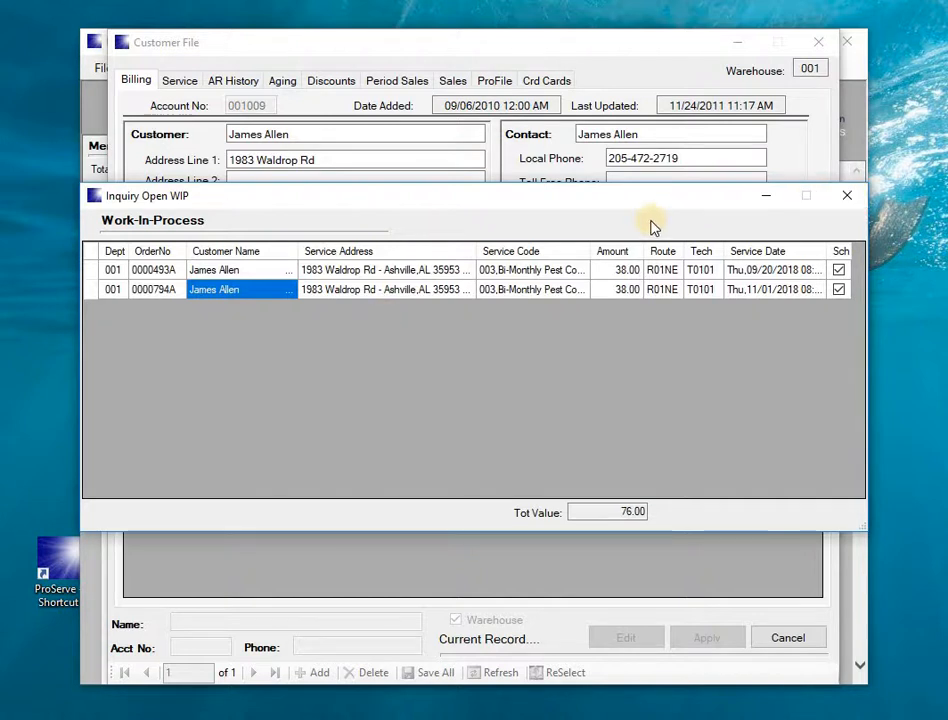
left_click(843, 199)
left_click(818, 42)
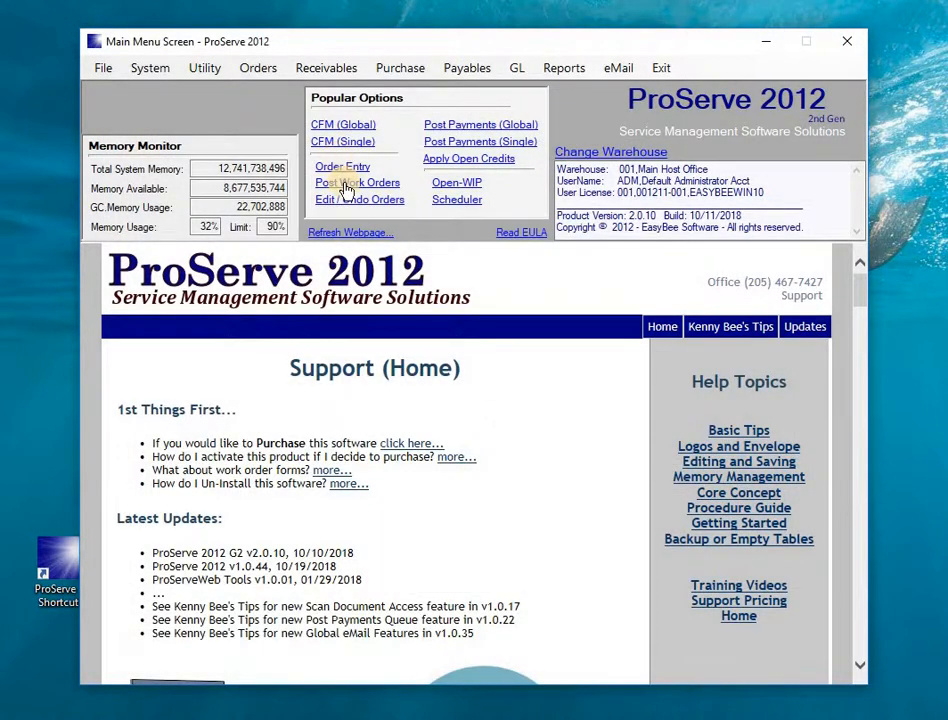
- Open the customer's September 20 work order for posting and keep the October 26, 2018 post date
left_click(345, 188)
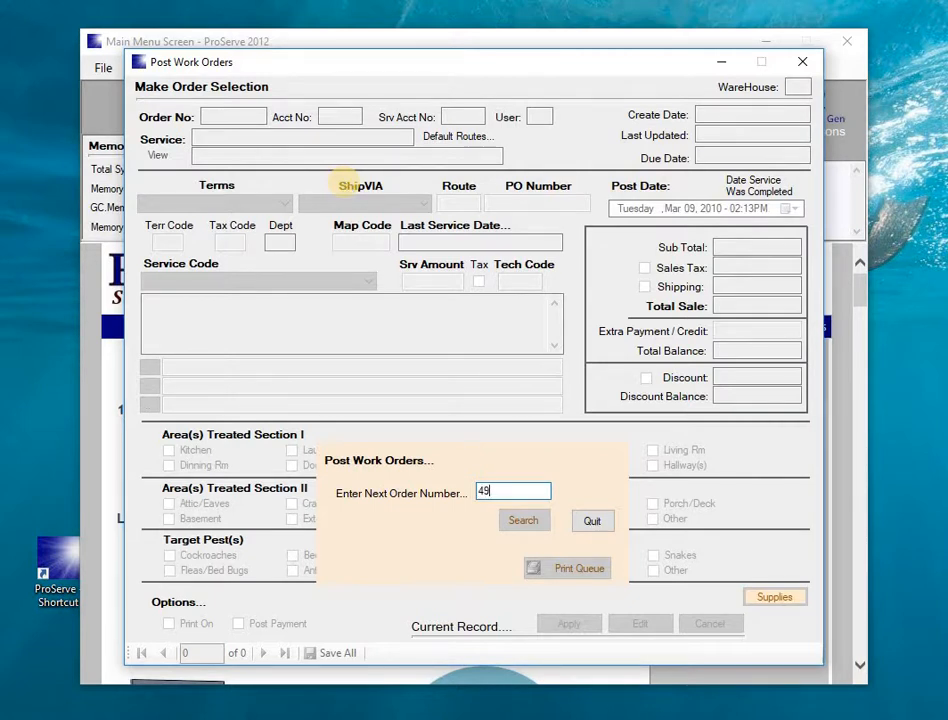
type("493A")
key("Return")
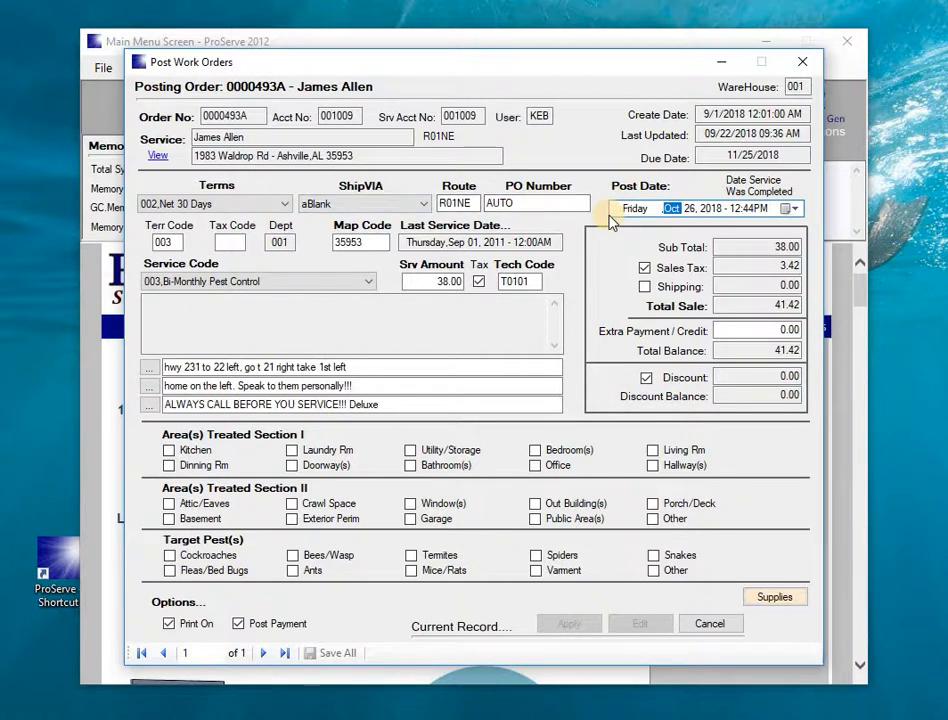
key("Tab")
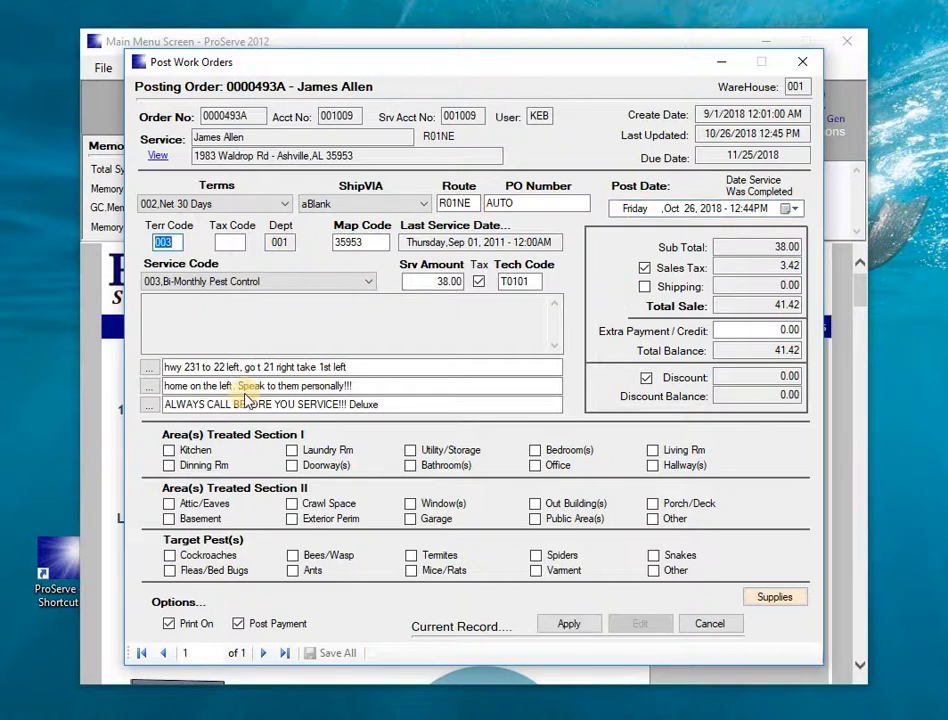
- Mark Kitchen and Bathroom(s) as treated areas and Cockroaches as the target pest, and turn off Post Payment
left_click(170, 451)
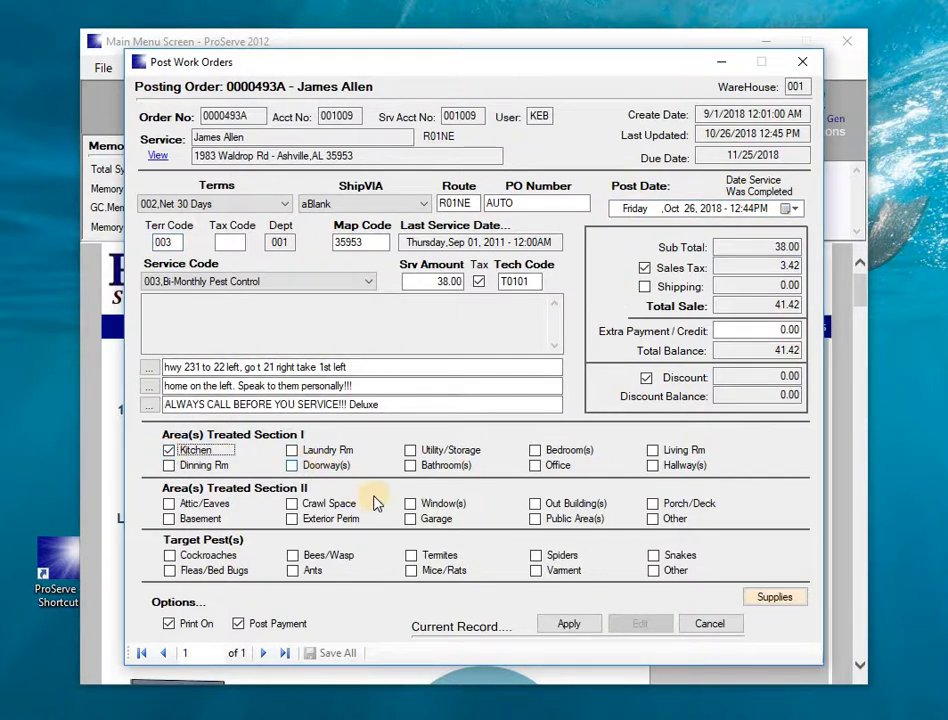
left_click(171, 555)
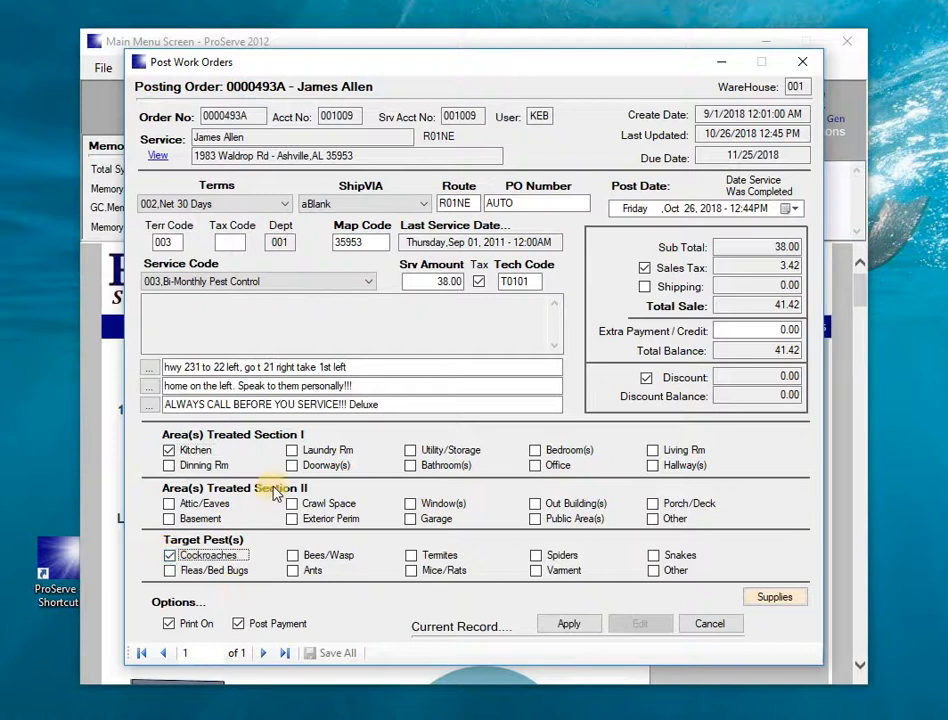
left_click(415, 469)
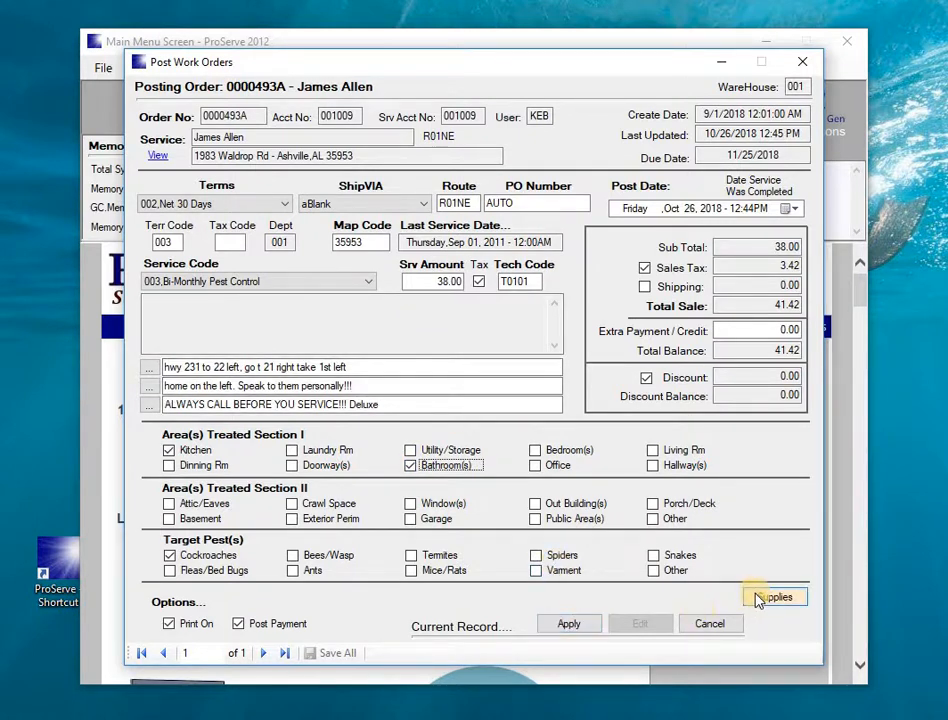
left_click(239, 624)
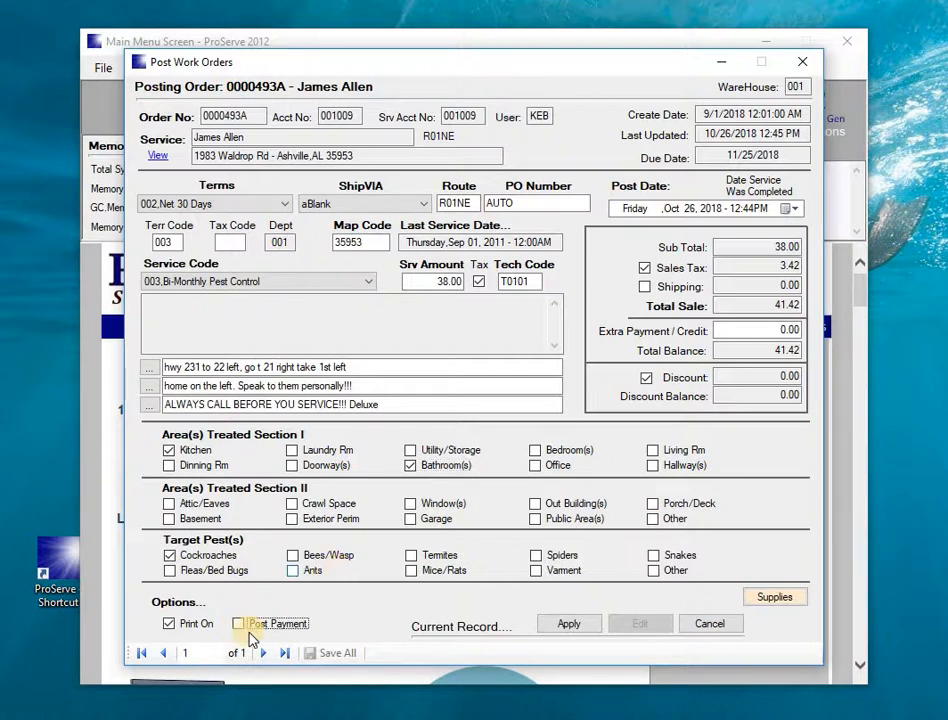
- Apply the work order posting, agree to apply the account's open credits and save all changes
left_click(587, 625)
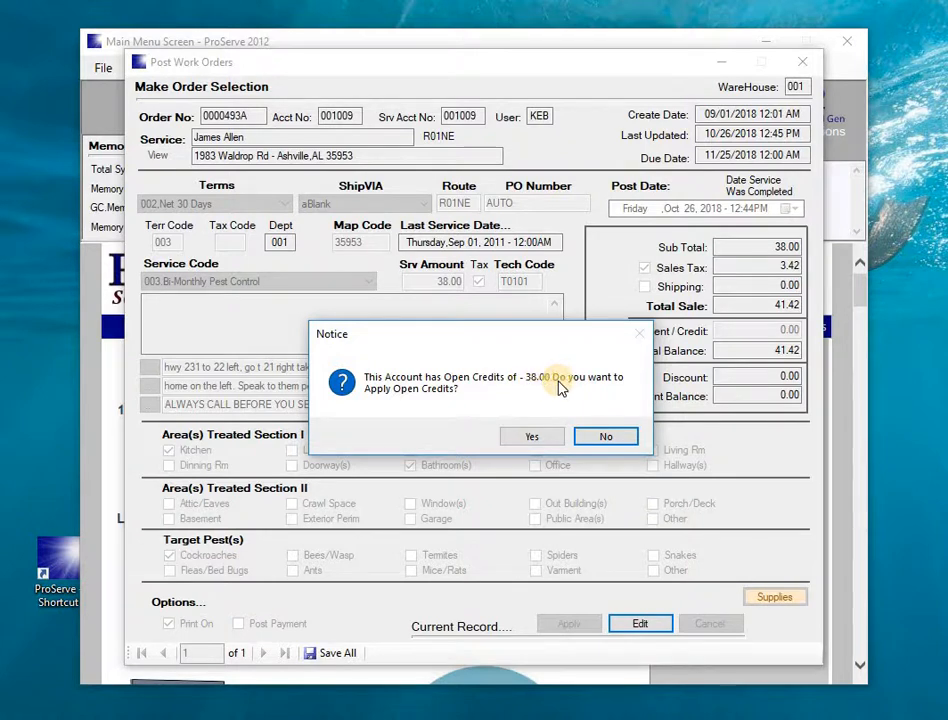
left_click(527, 439)
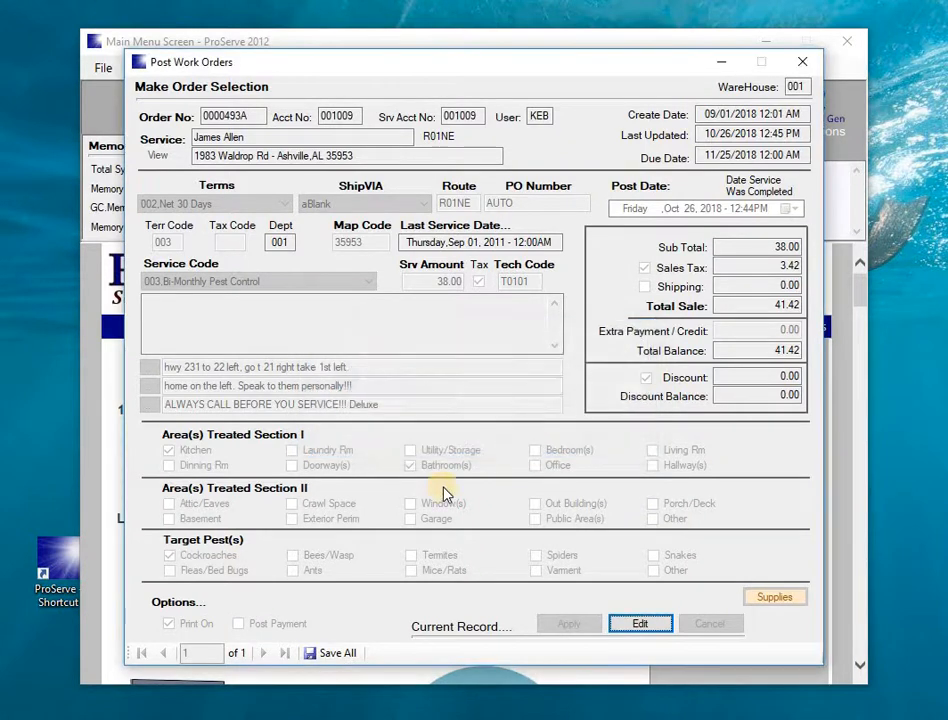
left_click(336, 653)
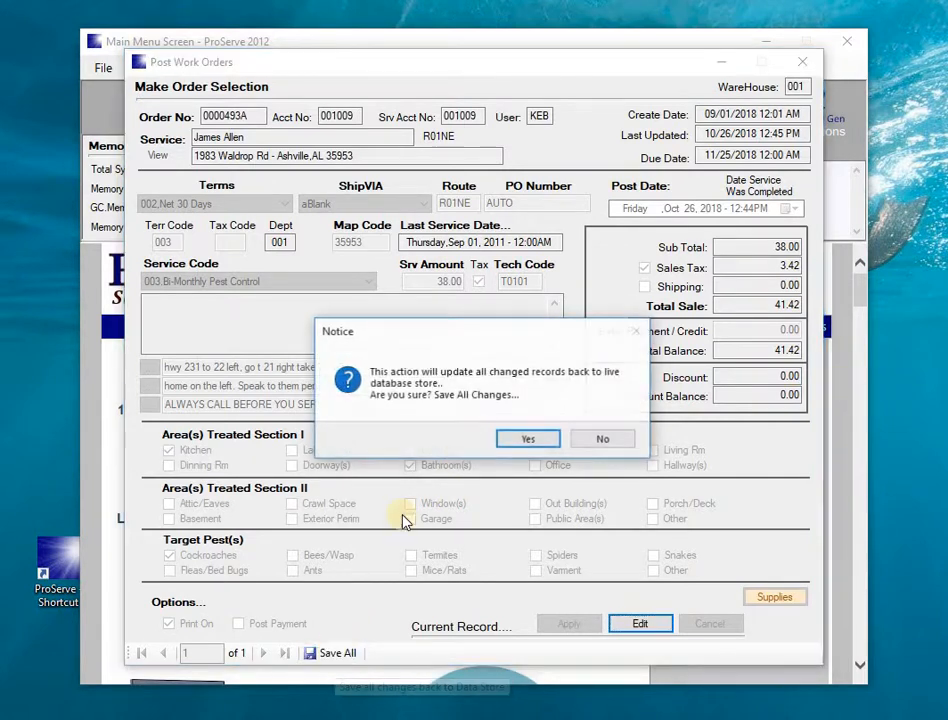
left_click(509, 446)
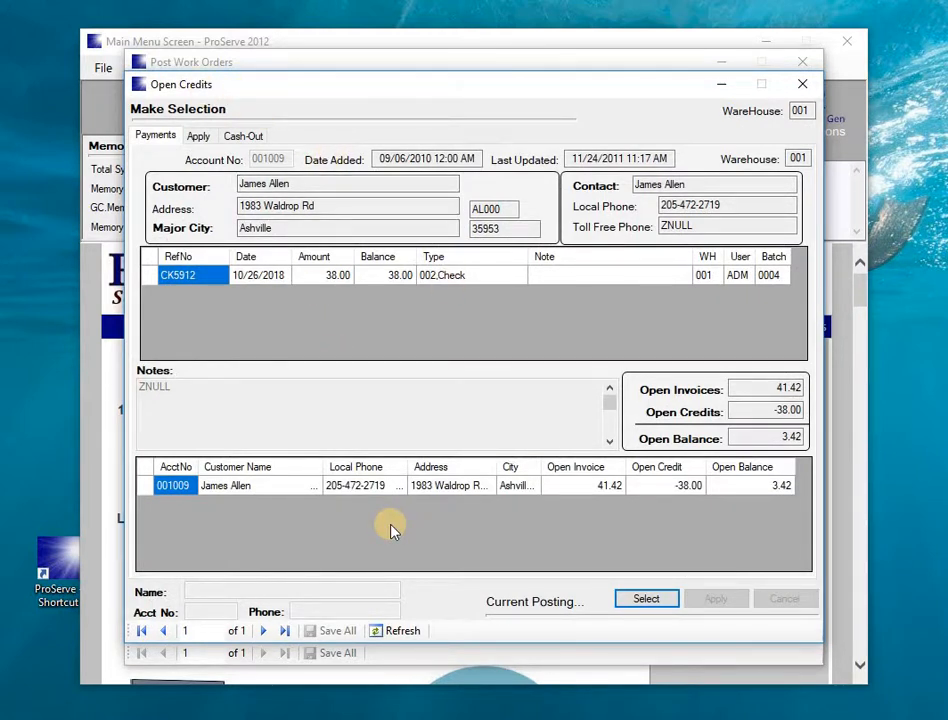
- Select the CK5912 open credit and distribute 38.00 plus a 3.42 discount to the customer's open invoice
key("Return")
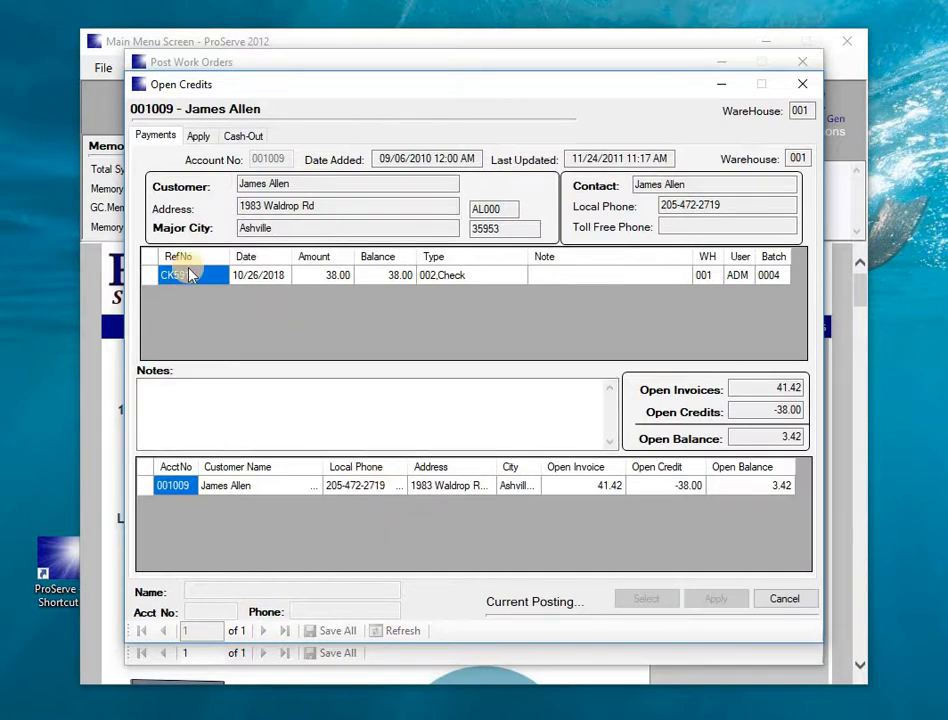
double_click(146, 279)
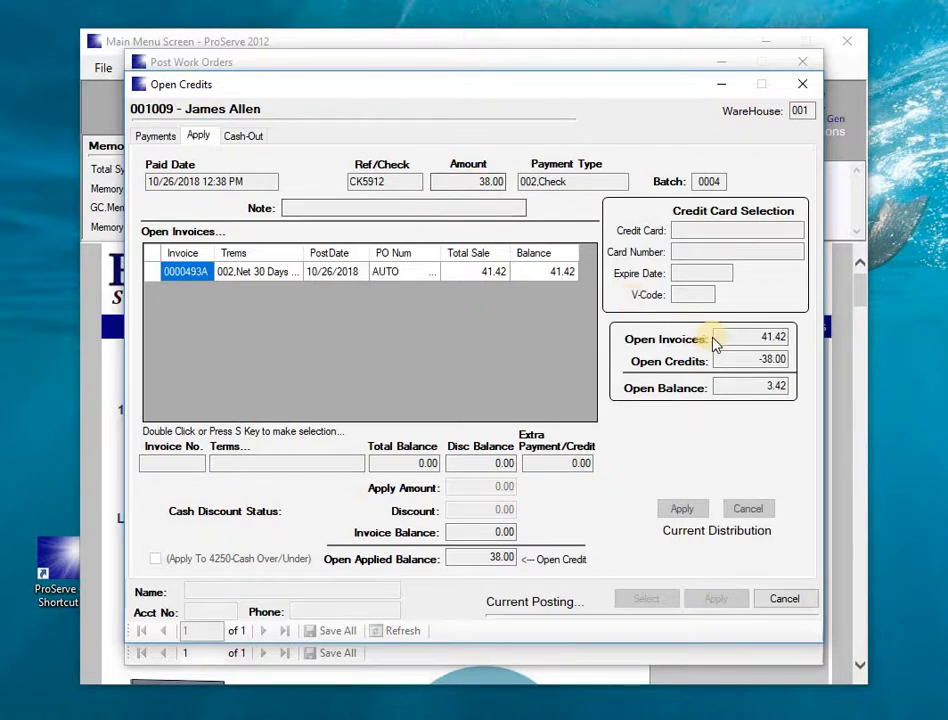
double_click(154, 274)
key("Tab")
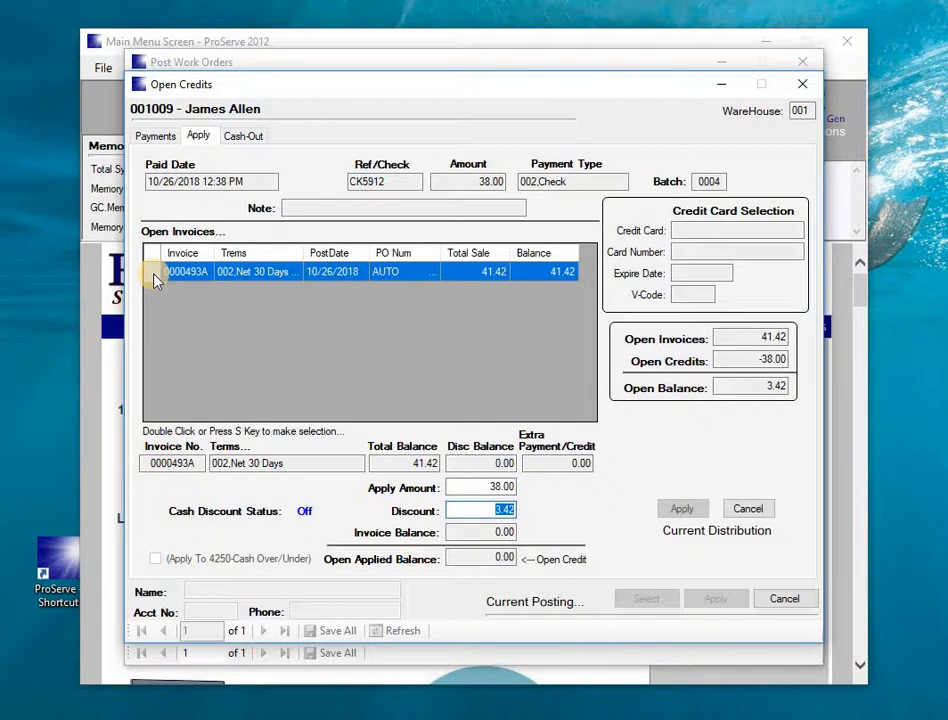
key("Tab")
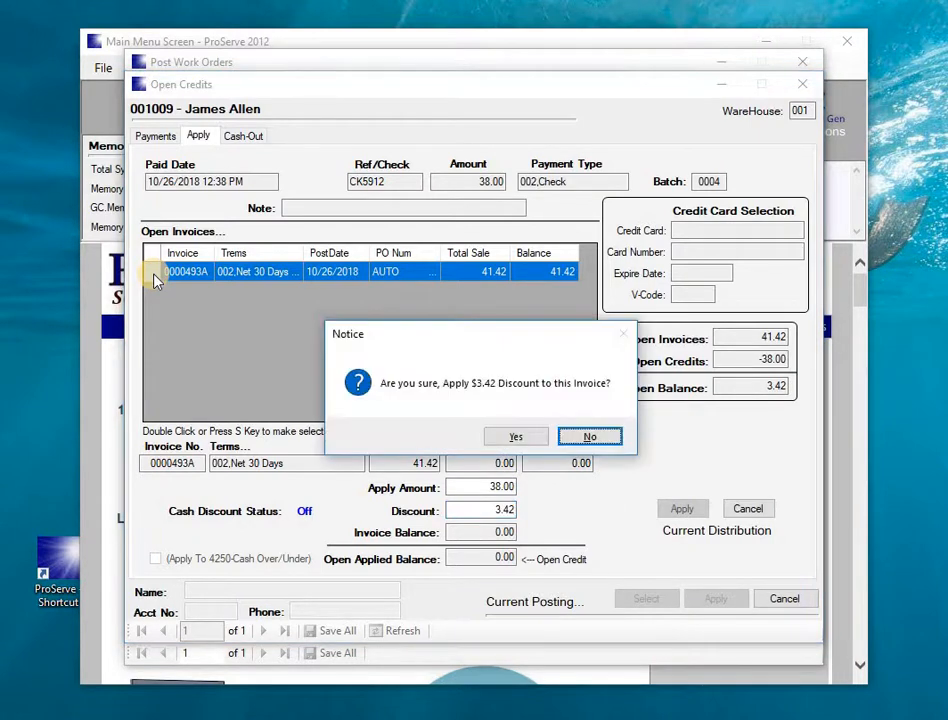
key("y")
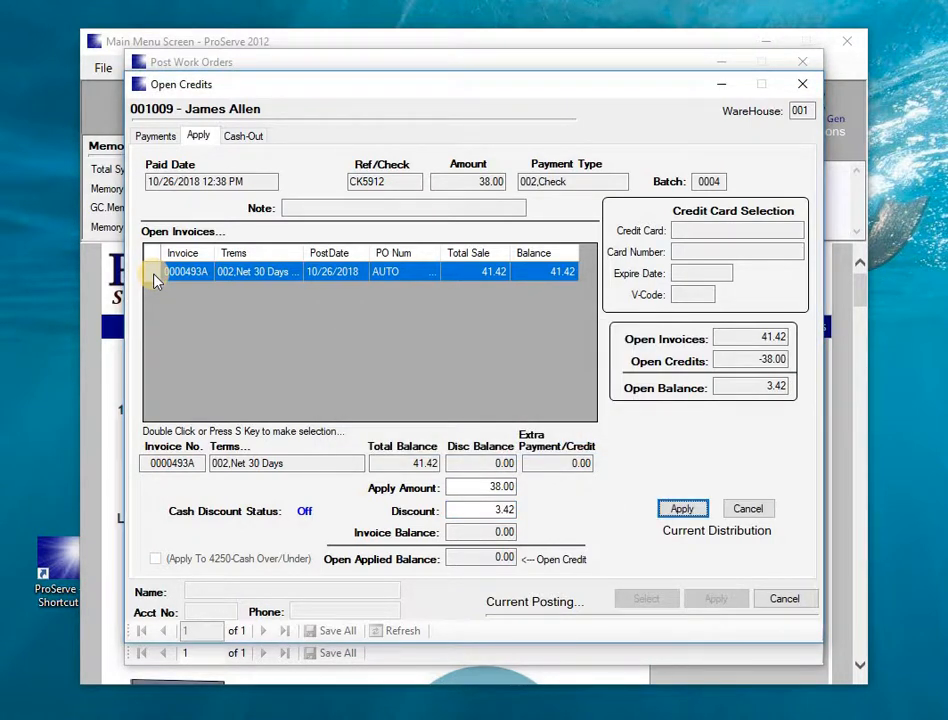
key("Return")
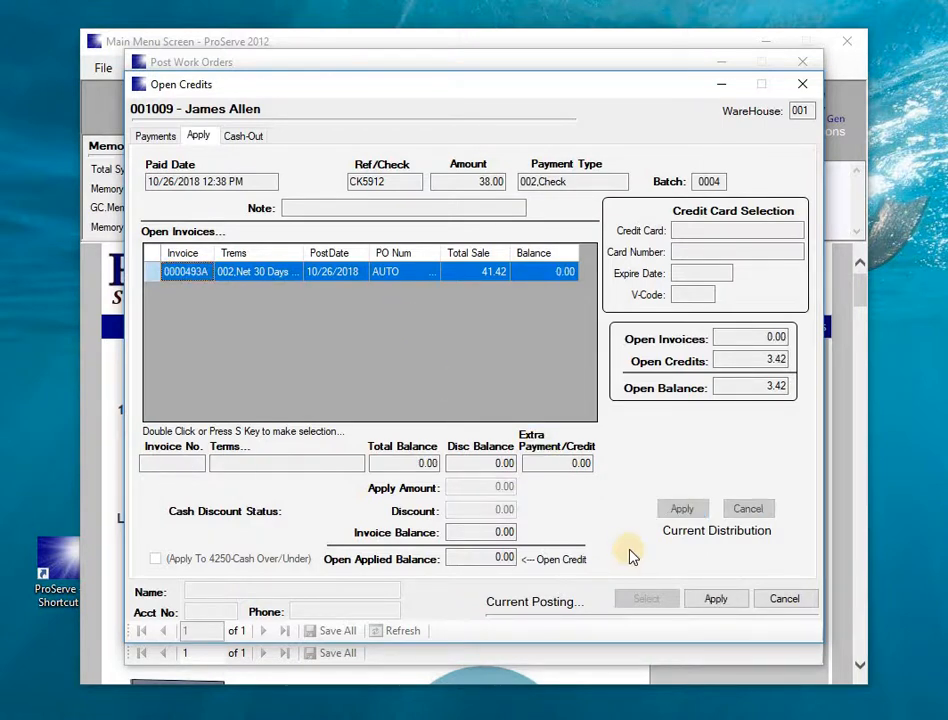
- Apply the open credit posting, save all changes and quit work order posting
left_click(700, 599)
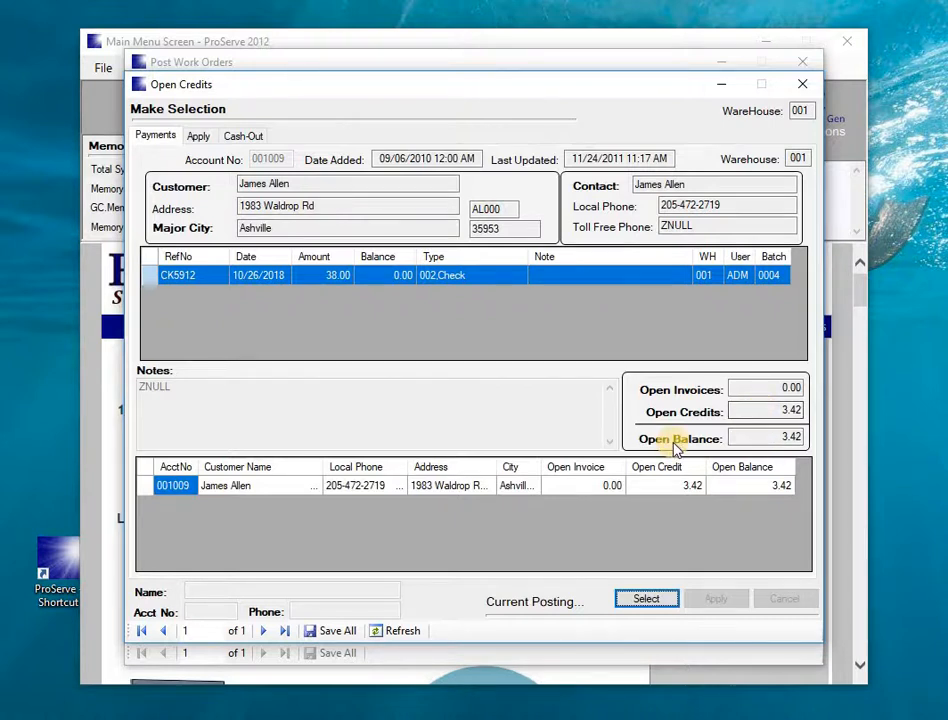
left_click(335, 632)
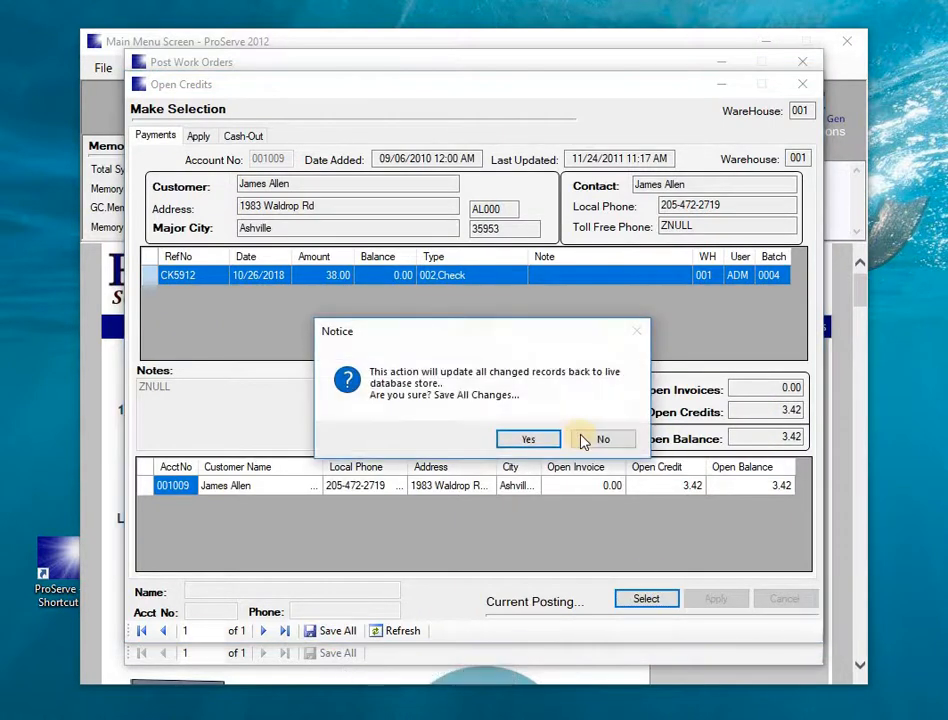
left_click(540, 438)
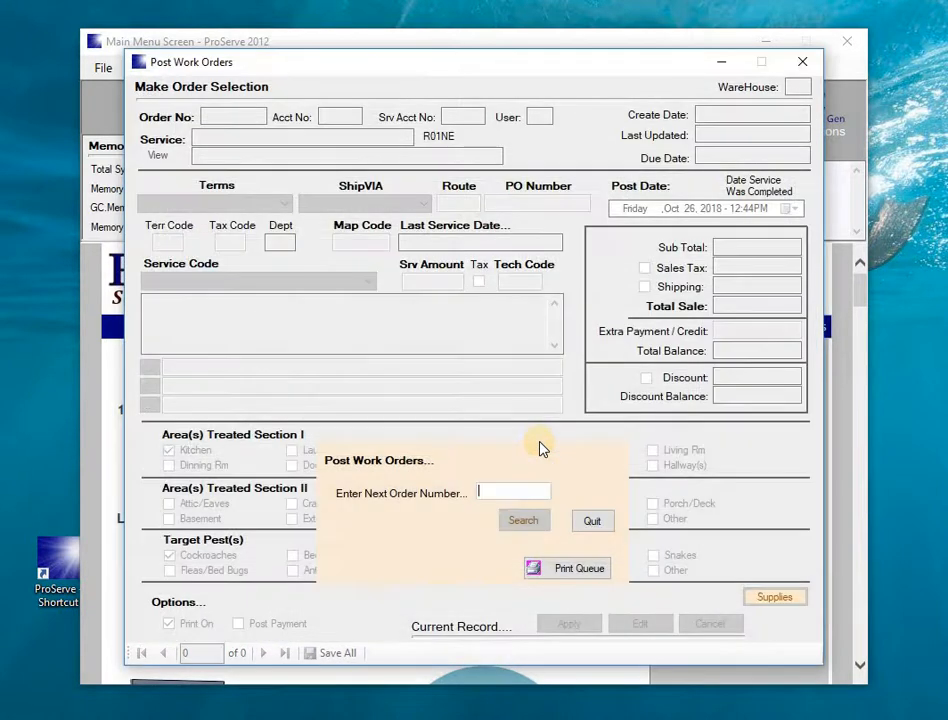
left_click(592, 520)
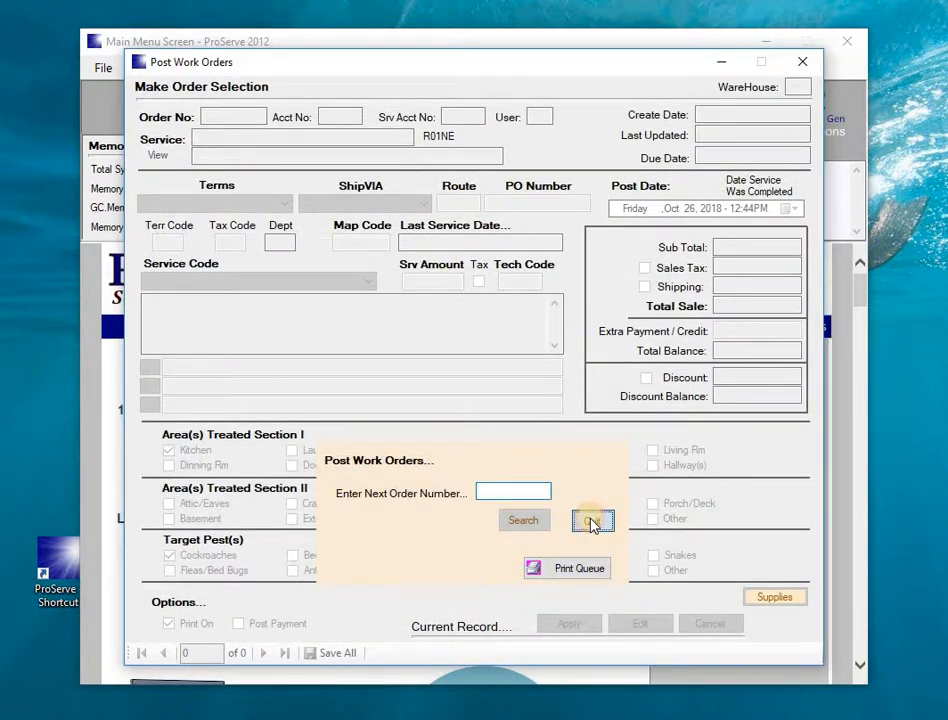
left_click(548, 437)
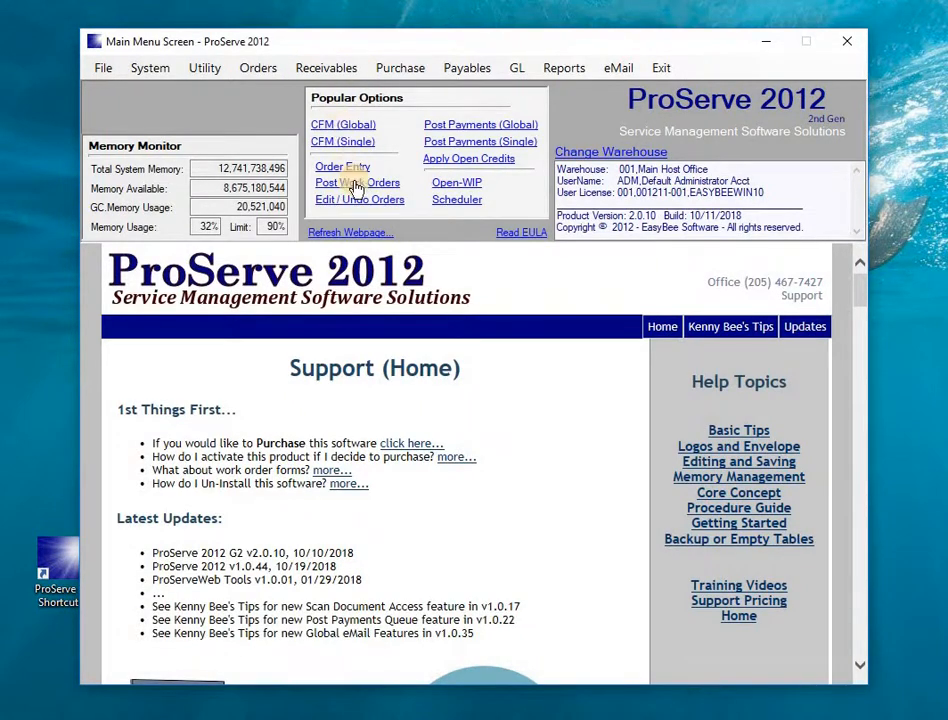
- Open the customer's single file again by searching for the surname
left_click(349, 147)
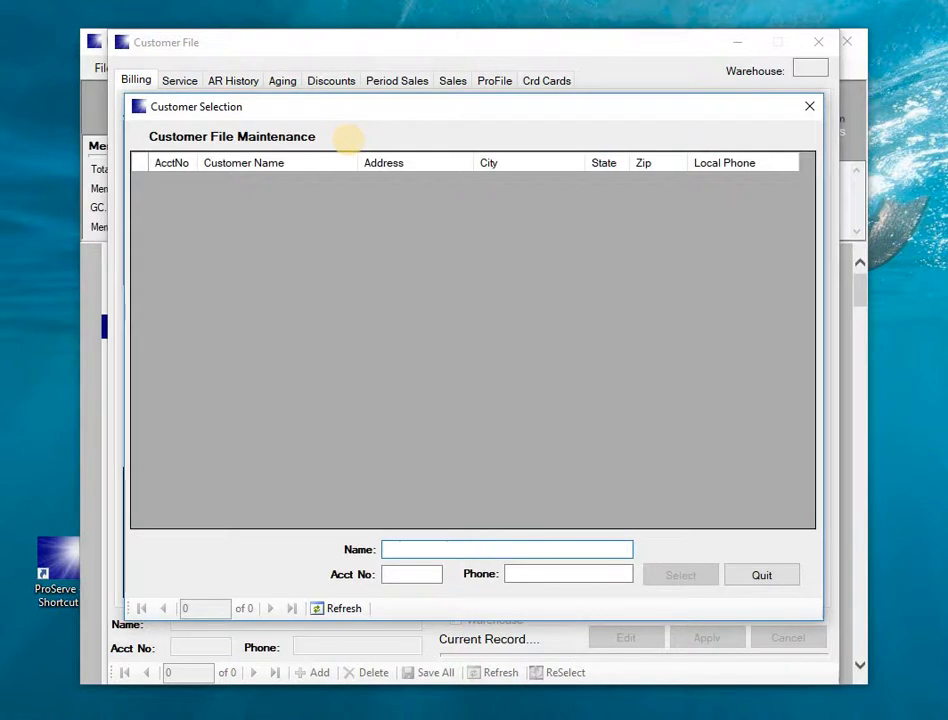
type("ALLEN")
key("Return")
key("Return")
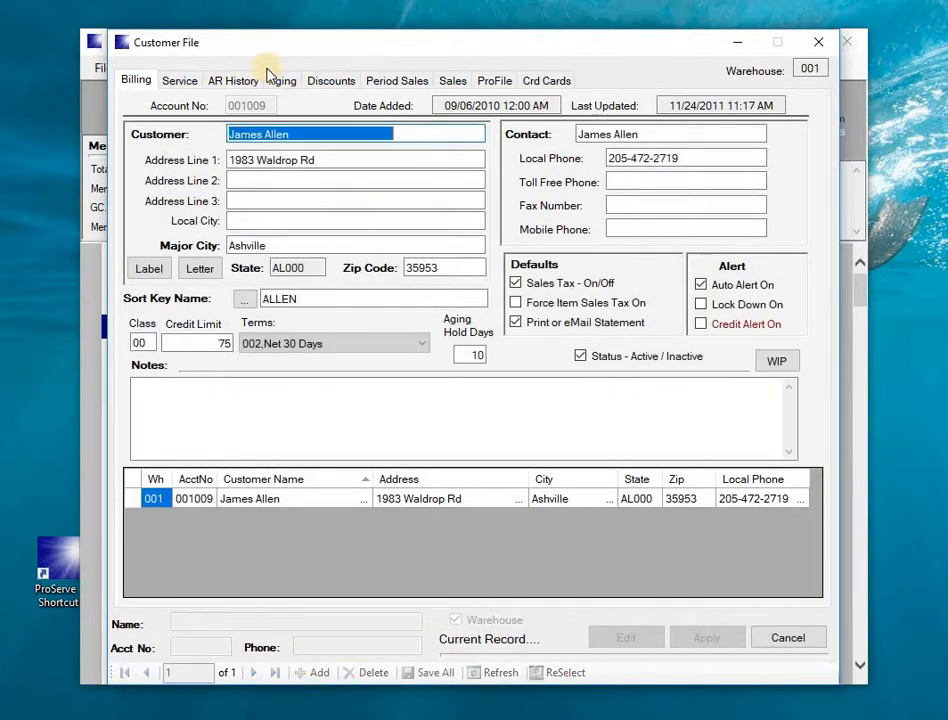
- Review the customer's total open credits, total open balance and the sales debit in the AR history
left_click(283, 88)
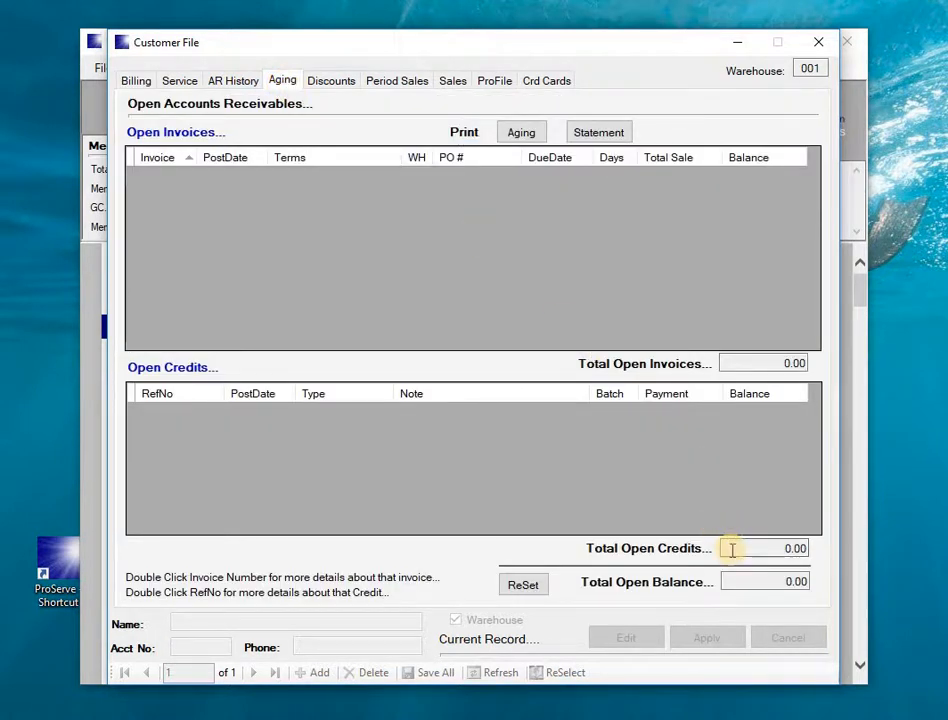
left_click_drag(730, 548, 821, 552)
left_click_drag(743, 579, 842, 581)
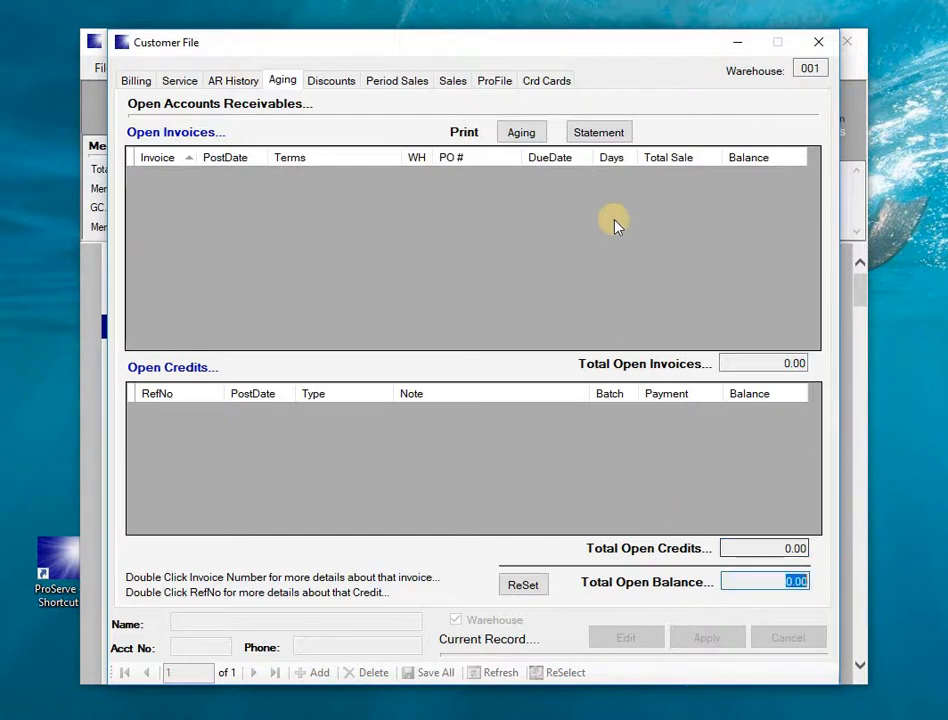
left_click(229, 81)
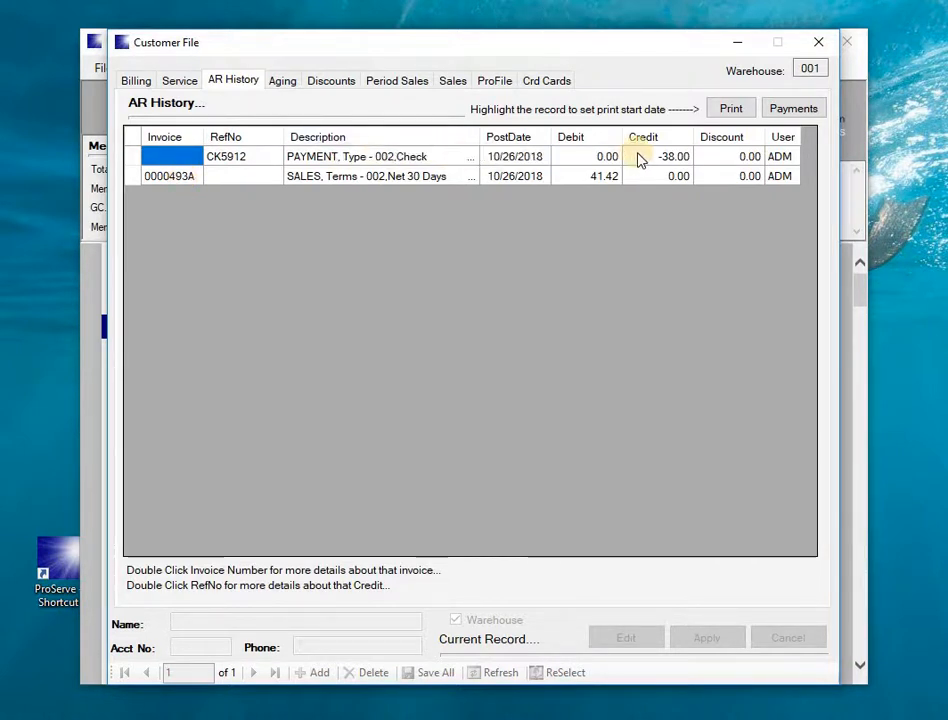
left_click(574, 180)
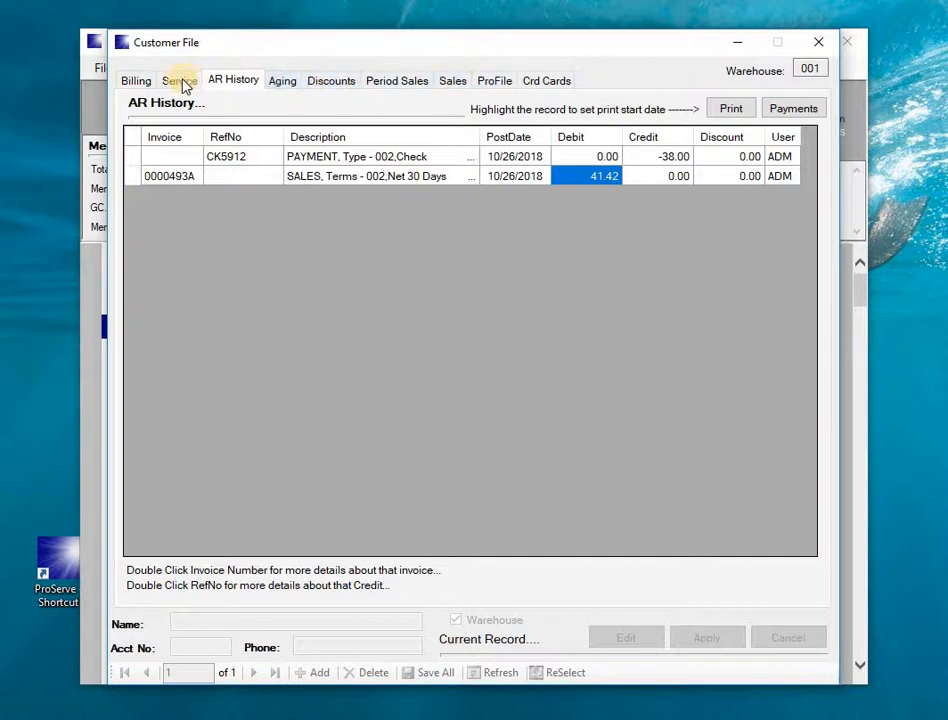
- Inspect the distributed amount and discount of payment CK5912, then close the customer file
double_click(219, 161)
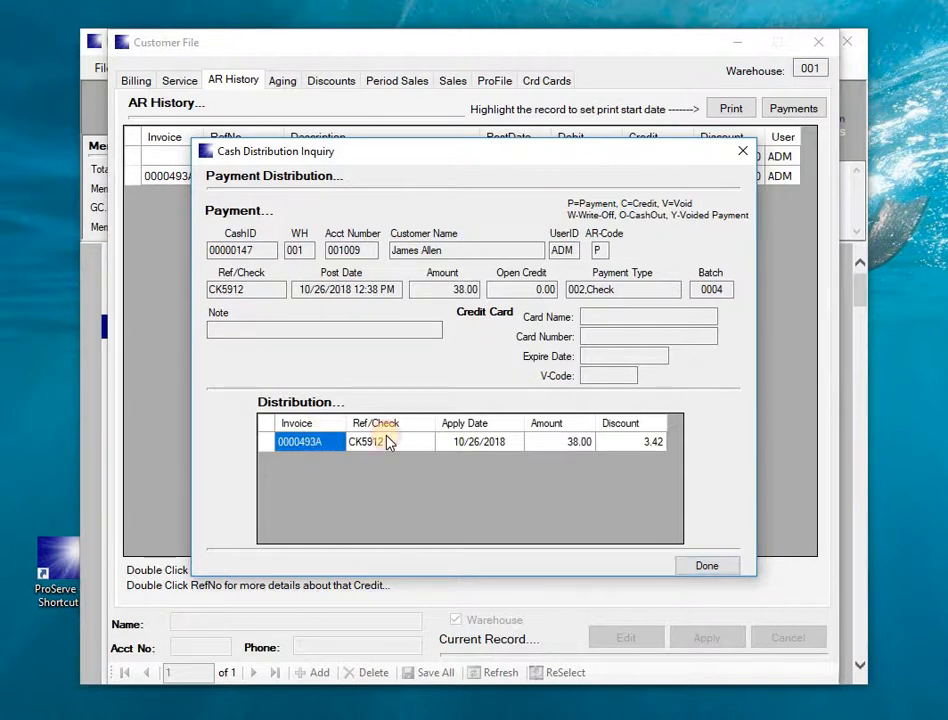
left_click(576, 441)
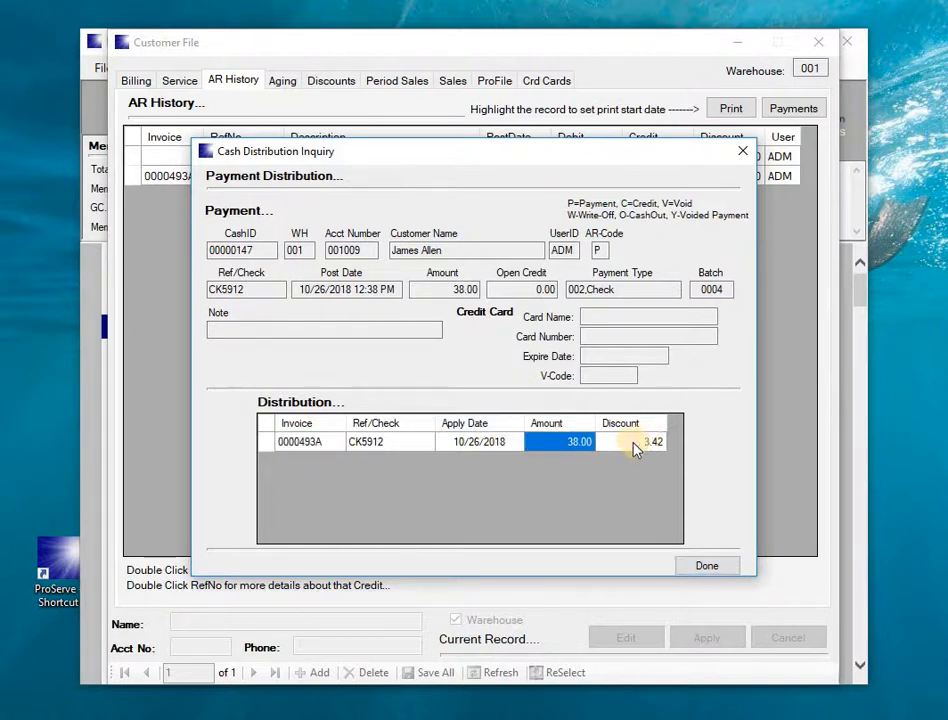
left_click(633, 441)
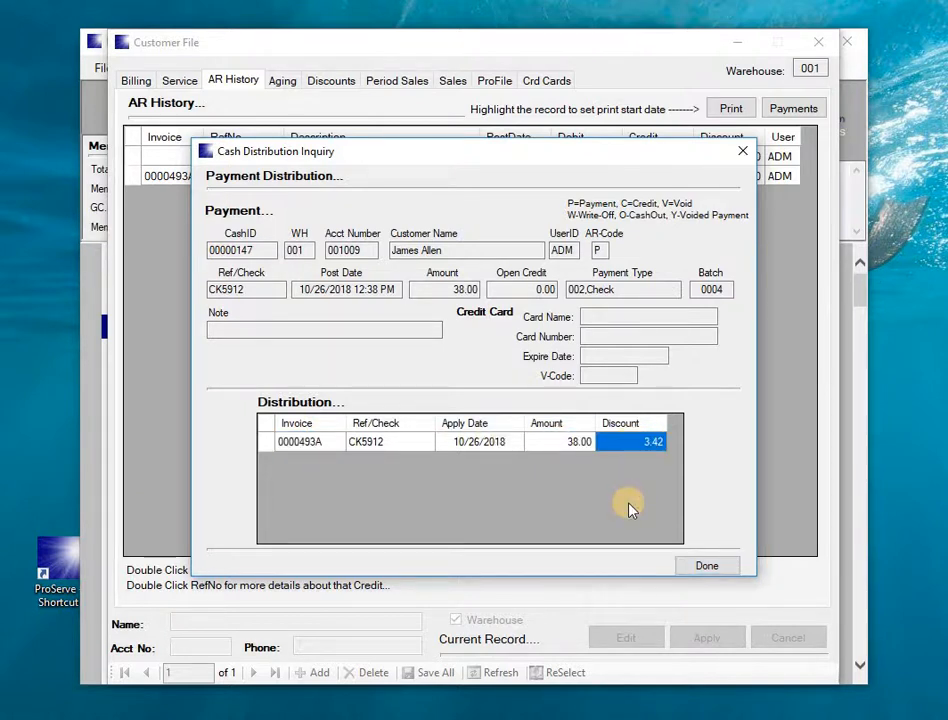
left_click(712, 568)
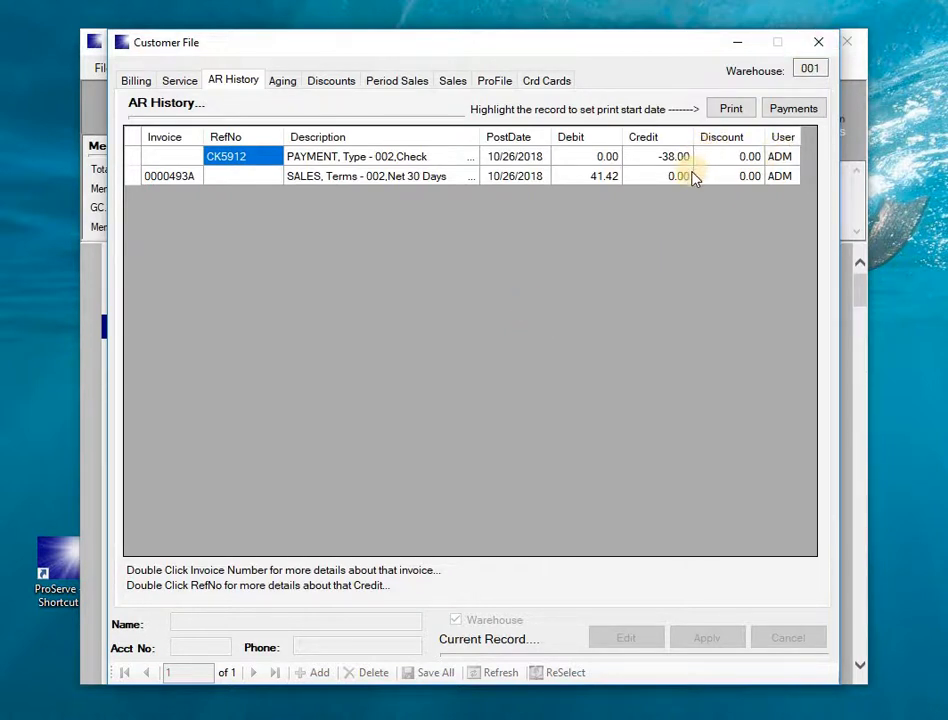
left_click(820, 48)
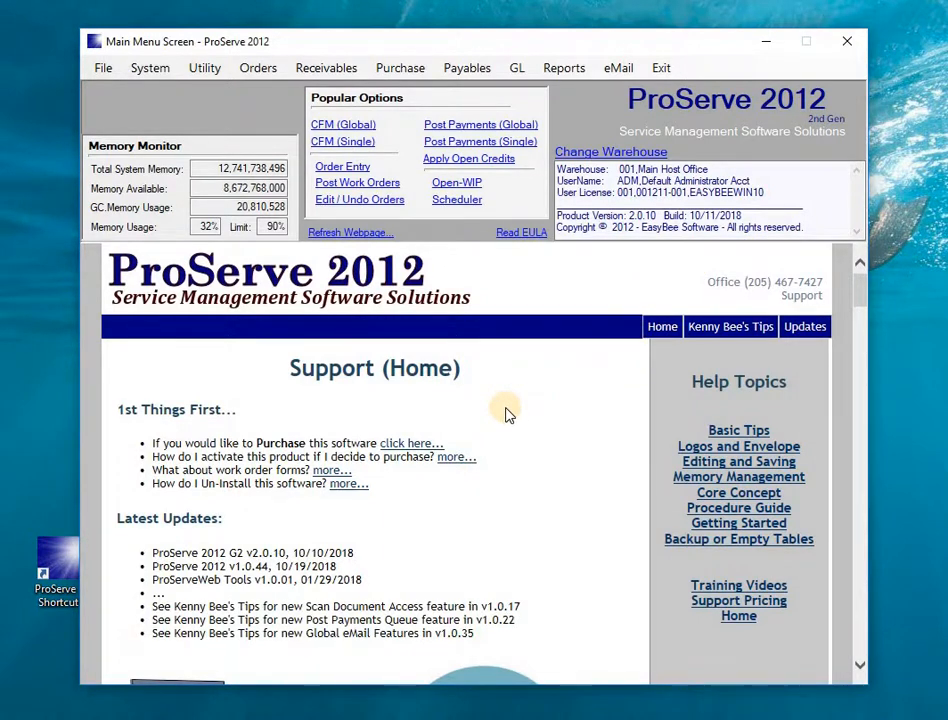
- Open the single customer file of Rolling Hills Apartments by searching for the name ROLL
left_click(350, 146)
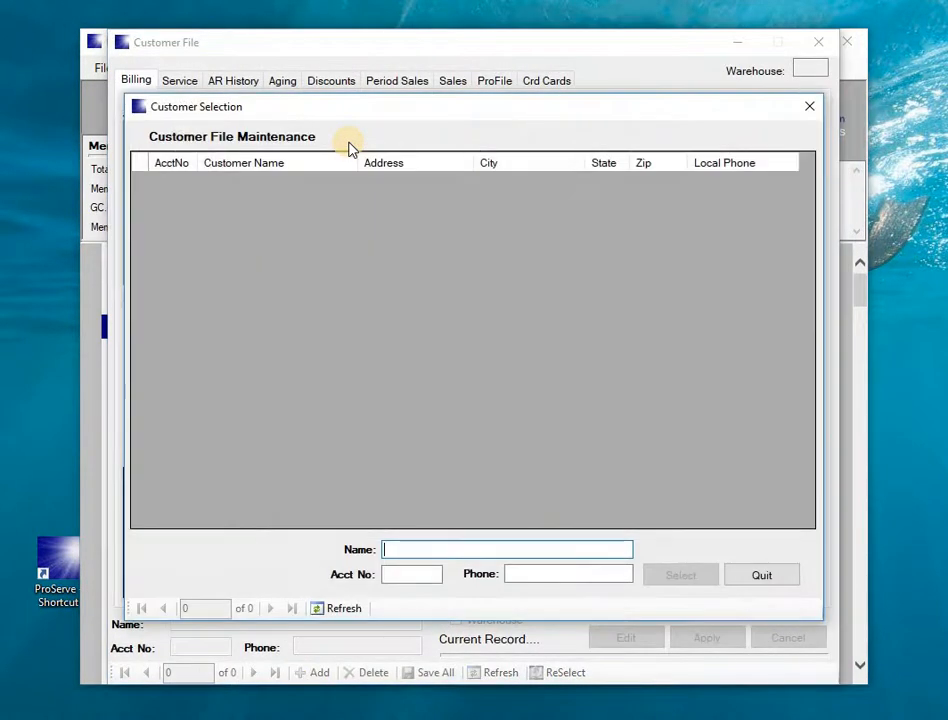
type("ROOL")
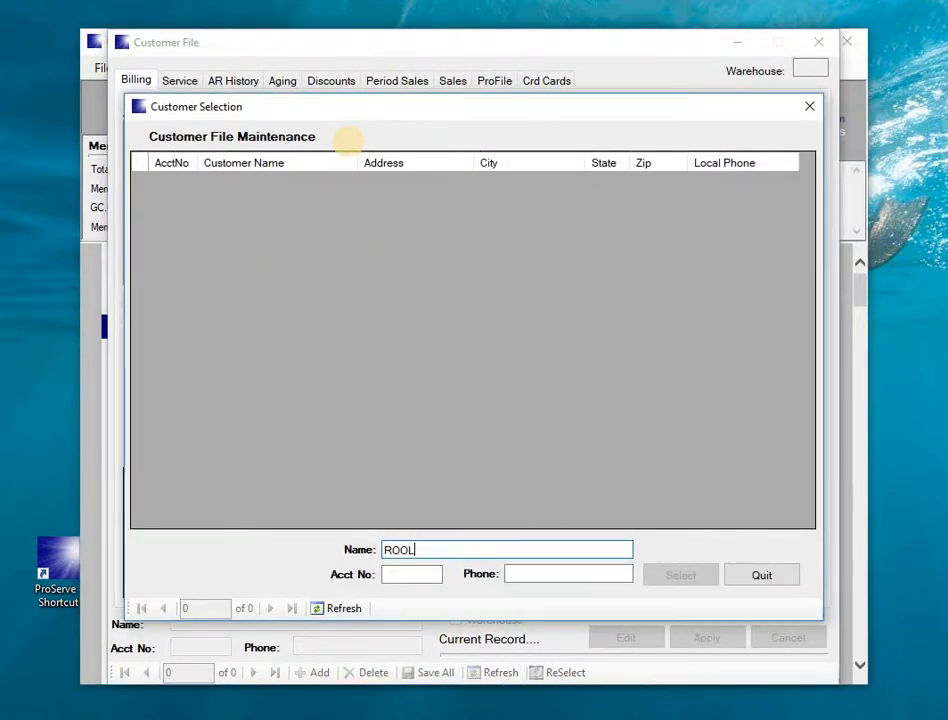
key("Return")
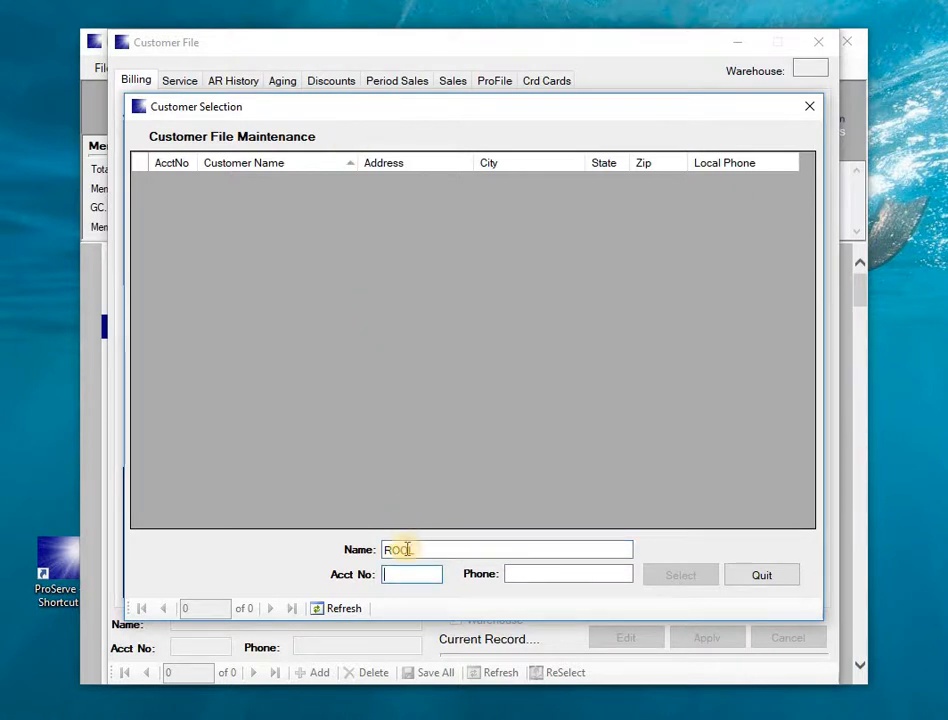
left_click(404, 549)
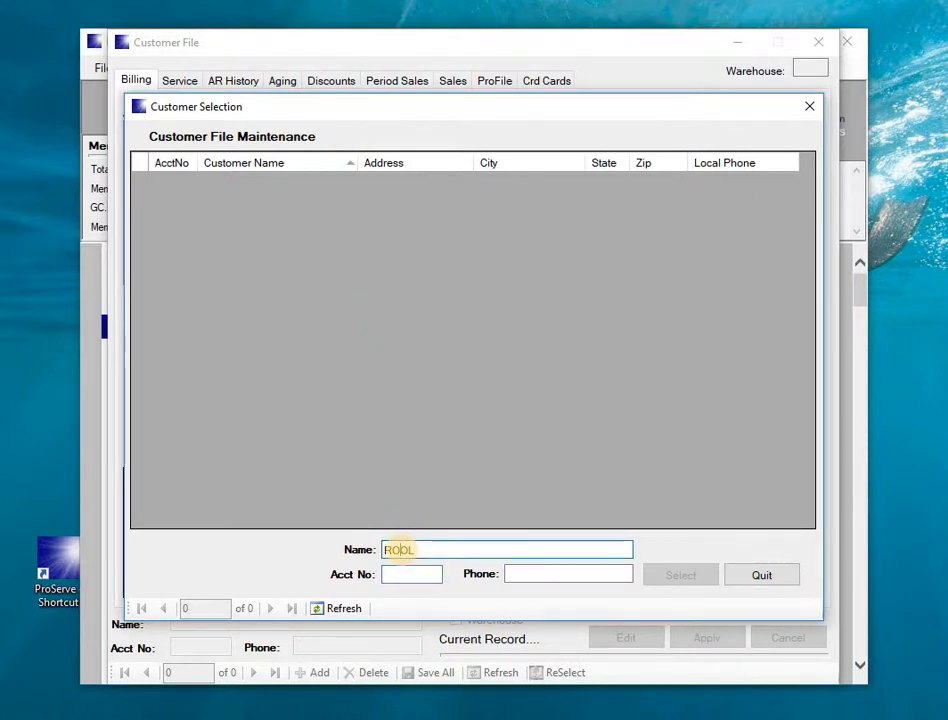
key("Return")
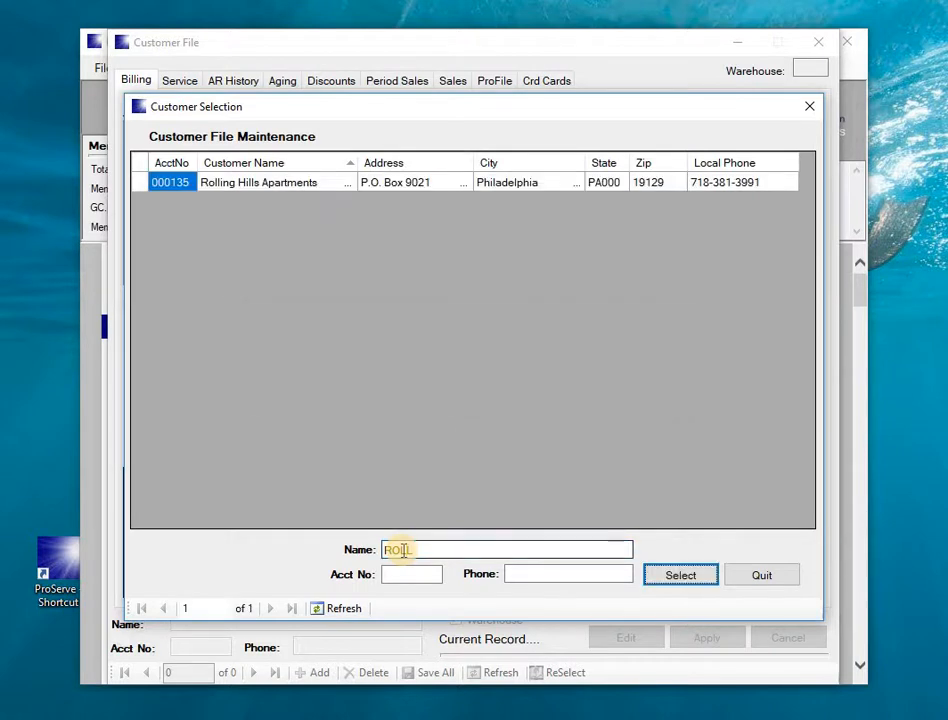
key("Return")
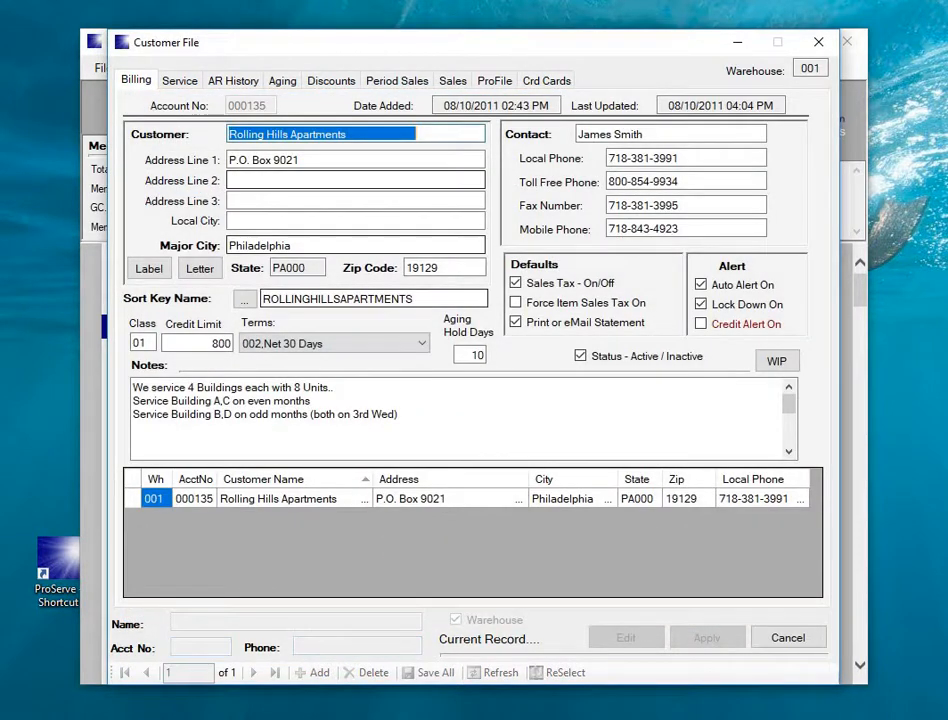
- Review the Rolling Hills Apartments aging, then compare the three 2018 sales debits with the CK69954 credit in the AR history
left_click(283, 82)
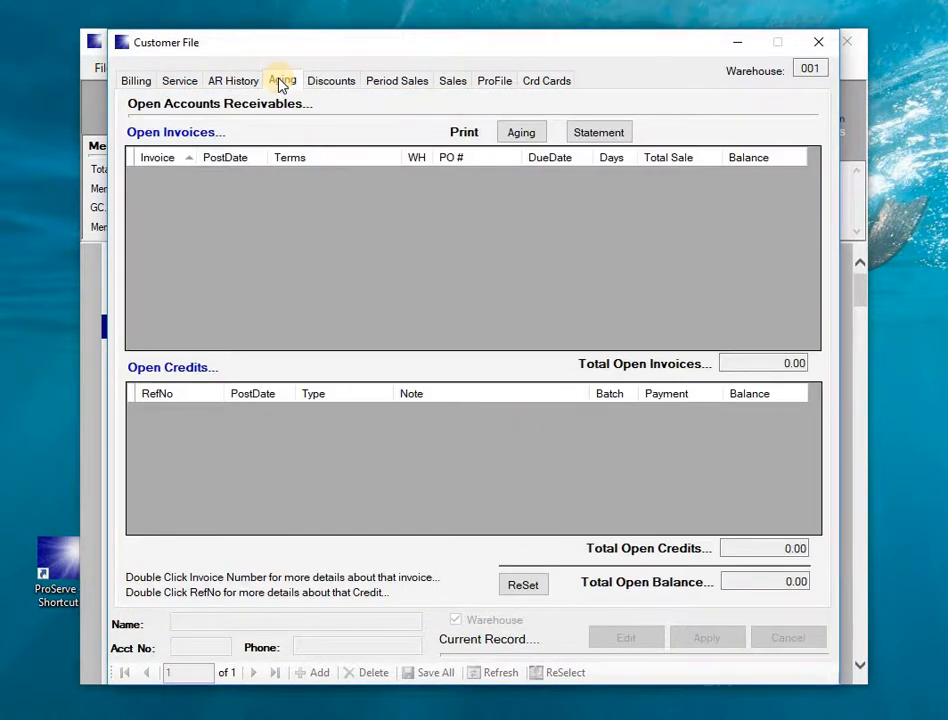
left_click(251, 84)
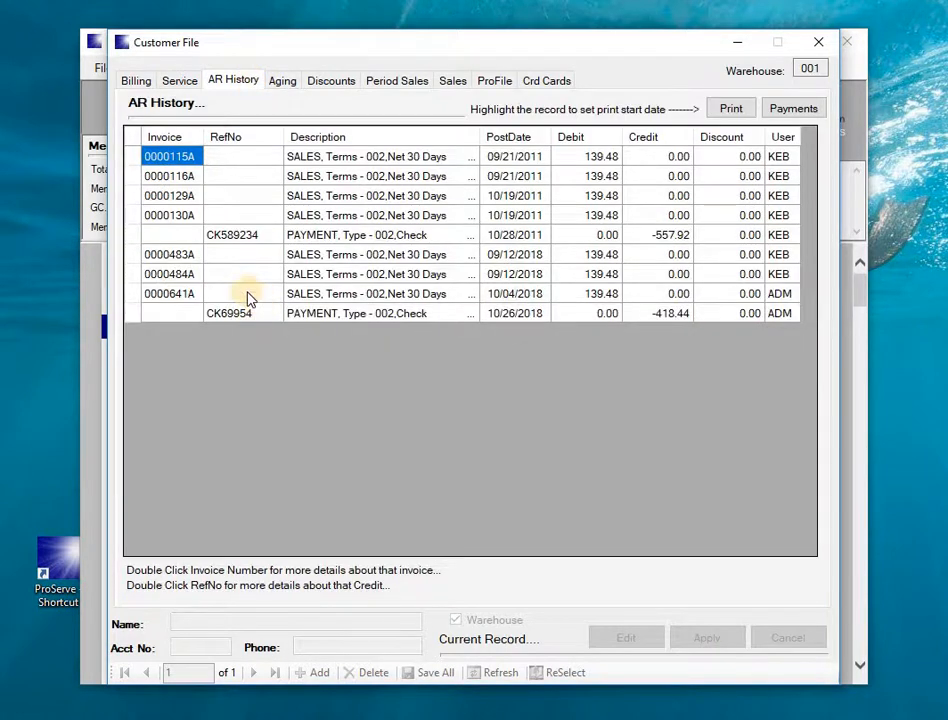
left_click(222, 255)
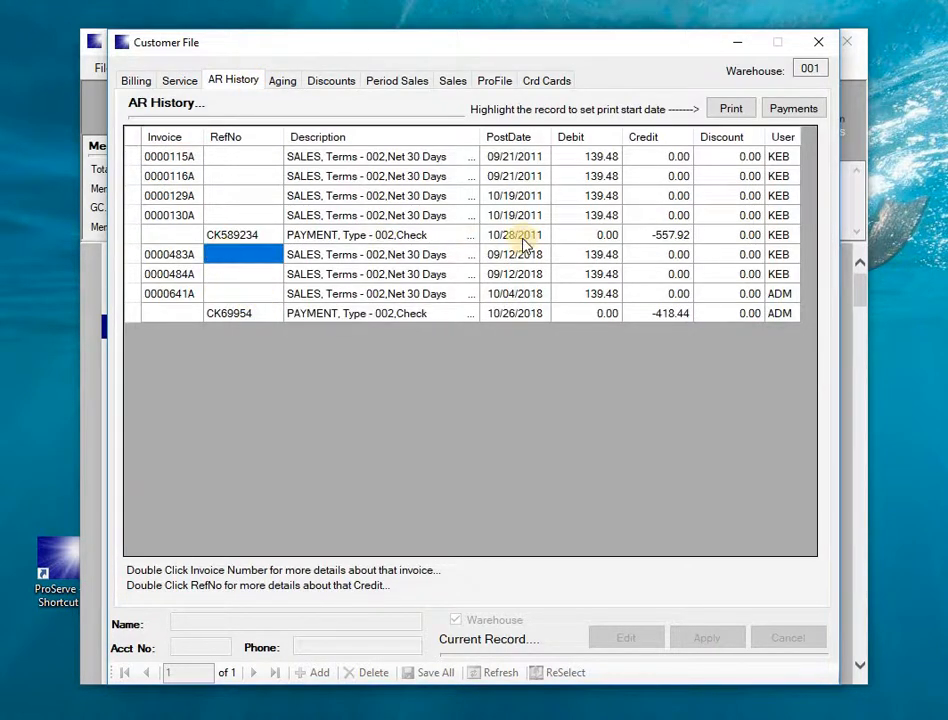
left_click(565, 254)
left_click(567, 273)
left_click(571, 292)
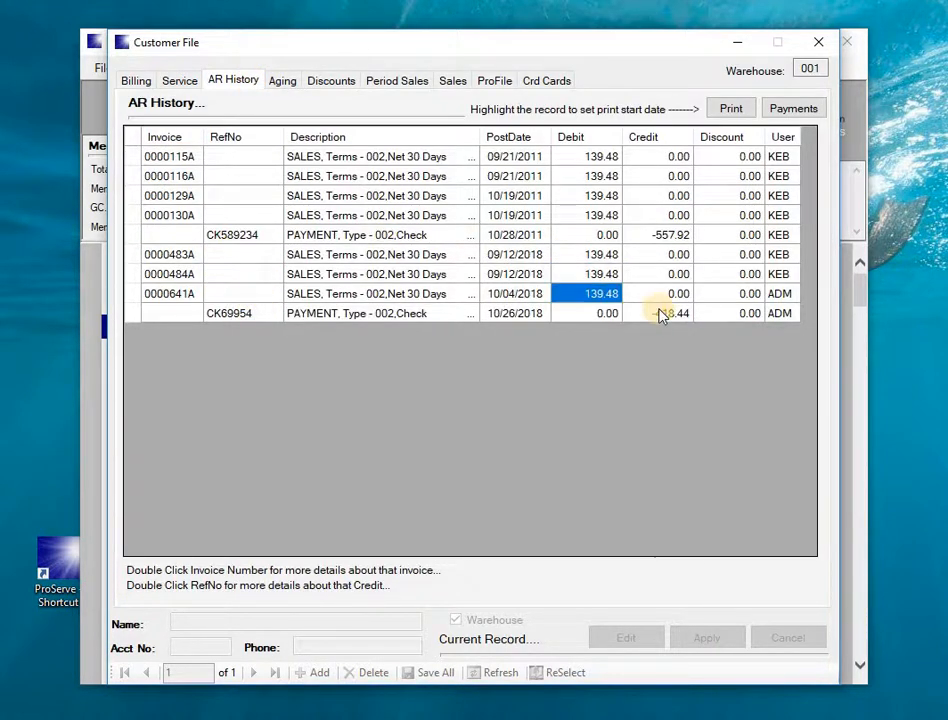
left_click(661, 314)
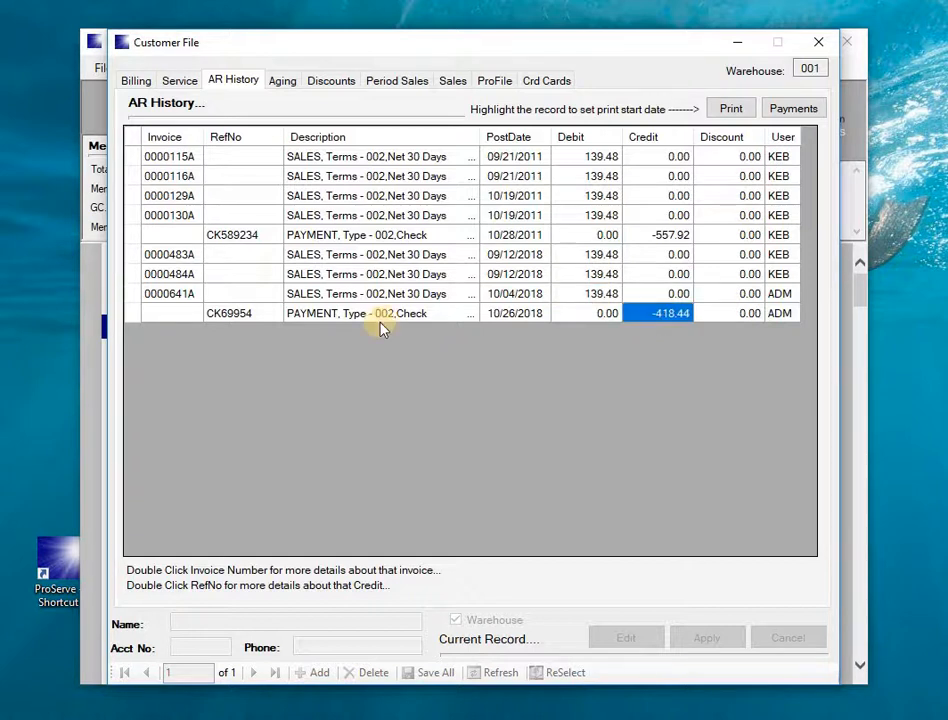
- Inspect how payment CK69954 is distributed across its three invoices, then close the customer file
double_click(246, 316)
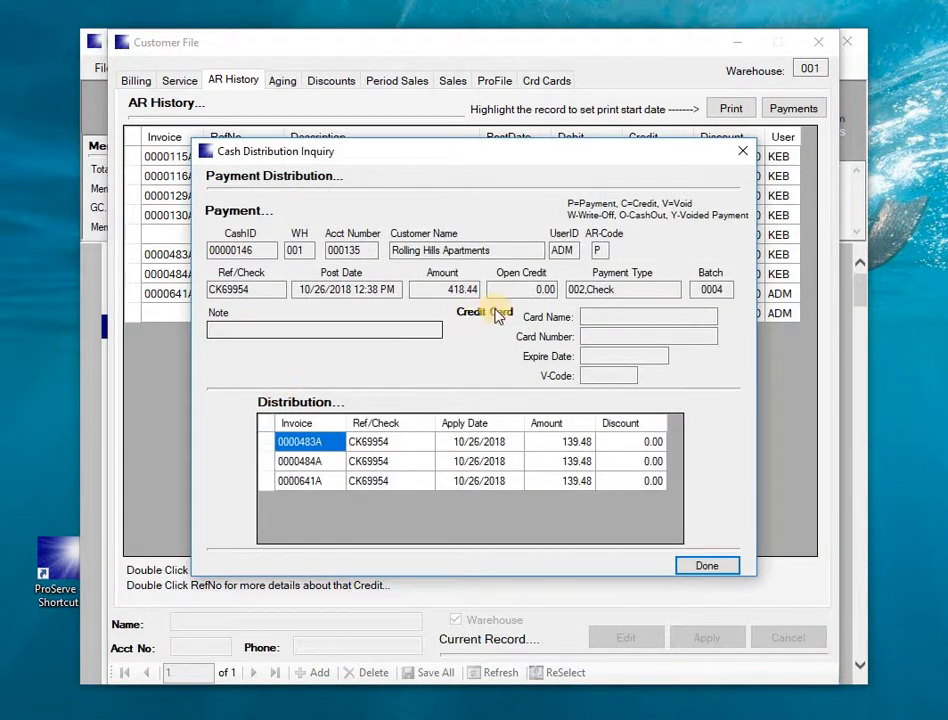
left_click(264, 441)
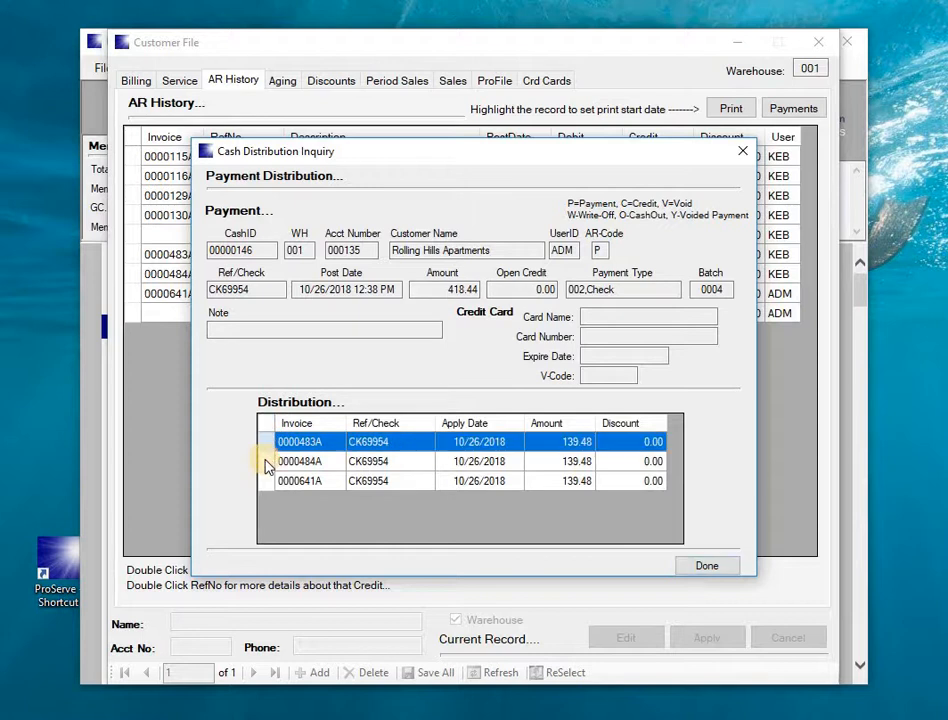
left_click(265, 461)
left_click(266, 481)
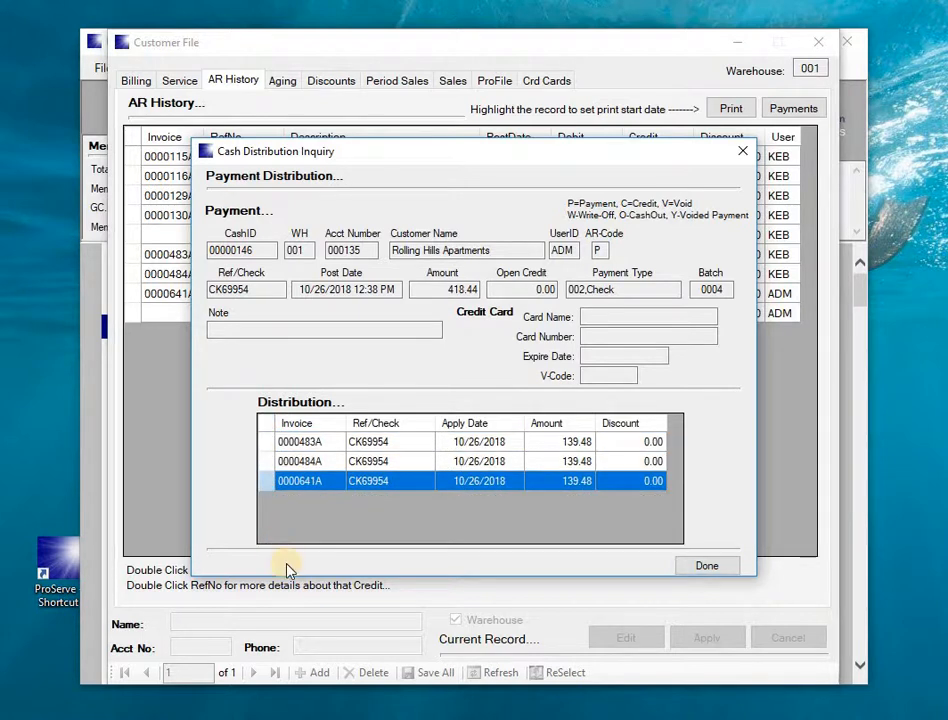
left_click(741, 150)
left_click(822, 48)
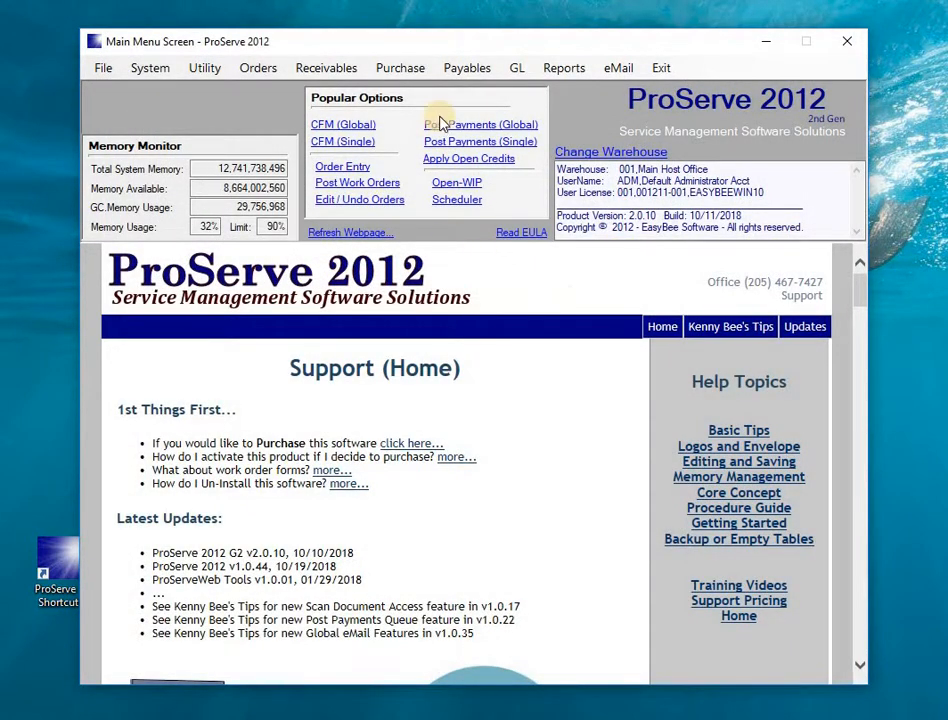
- Open single-customer payment posting, find the customer by the first two letters of the surname and start a payment
left_click(455, 147)
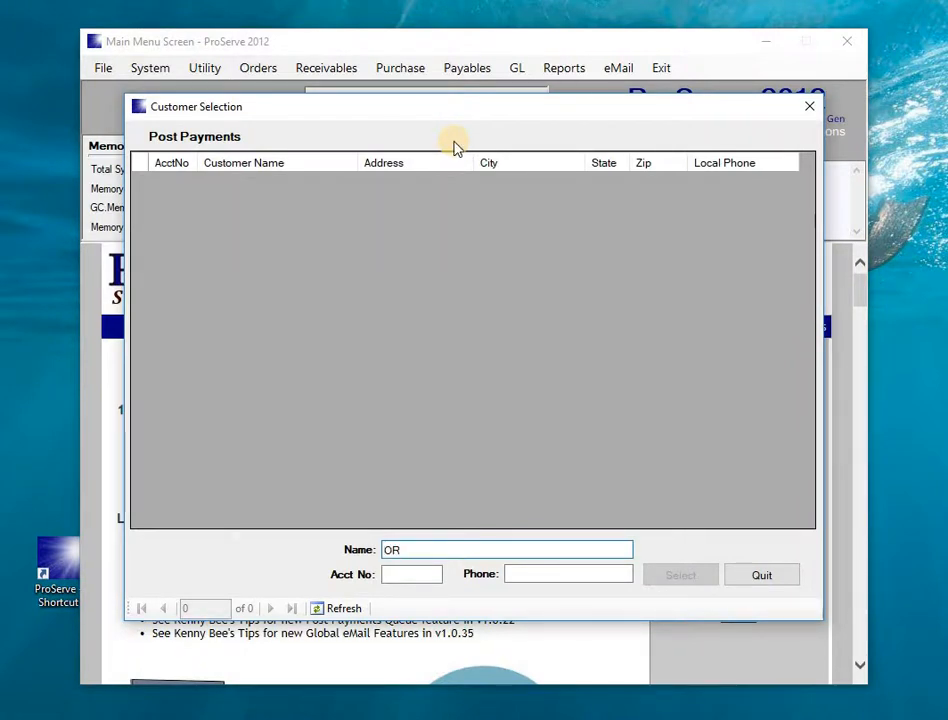
type("OR")
key("Return")
key("Return")
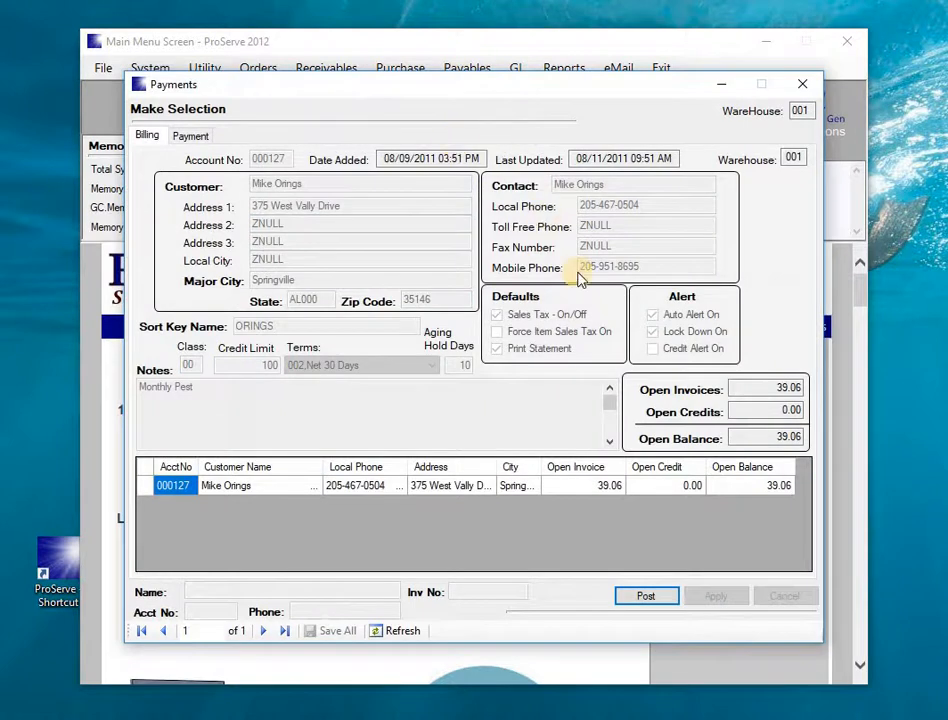
double_click(741, 489)
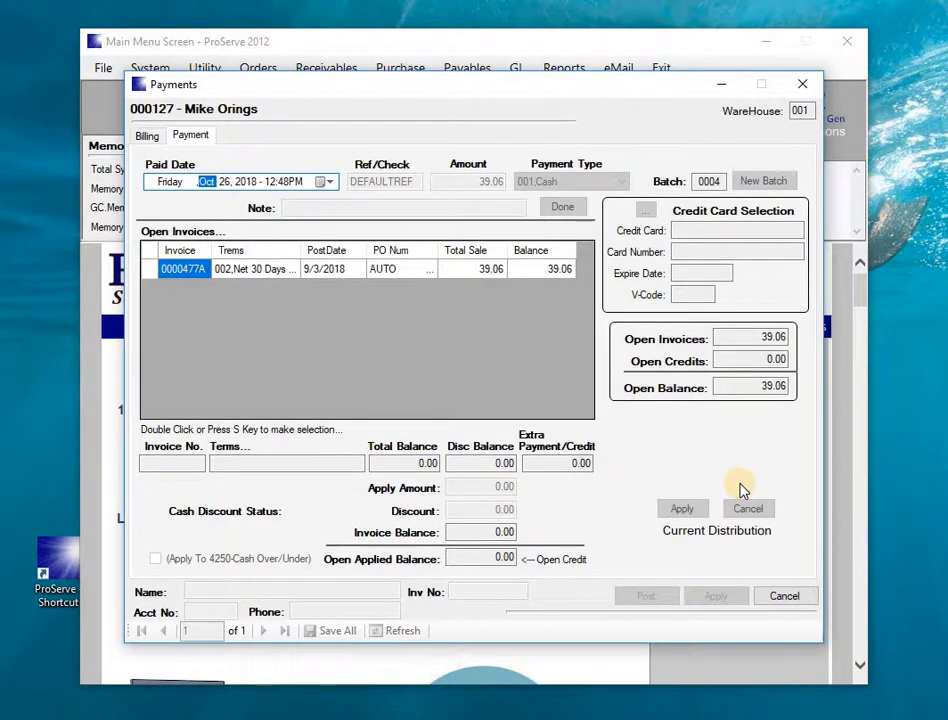
- Enter reference CK6884, keep the amount of 39.06, set the payment type to 002,Check and finish without a note
key("Tab")
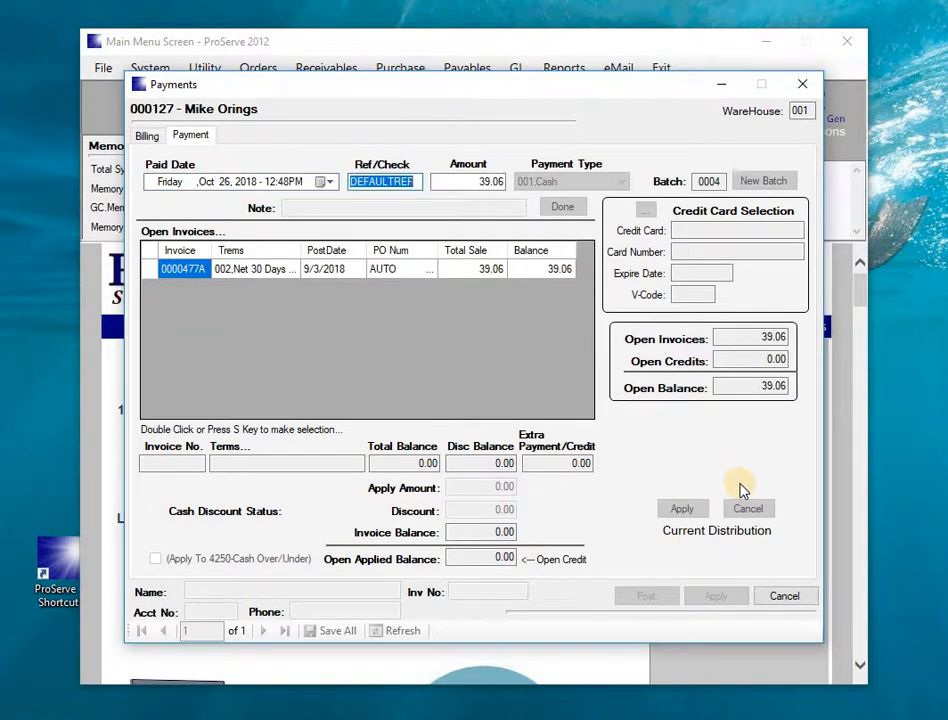
type("CK6884")
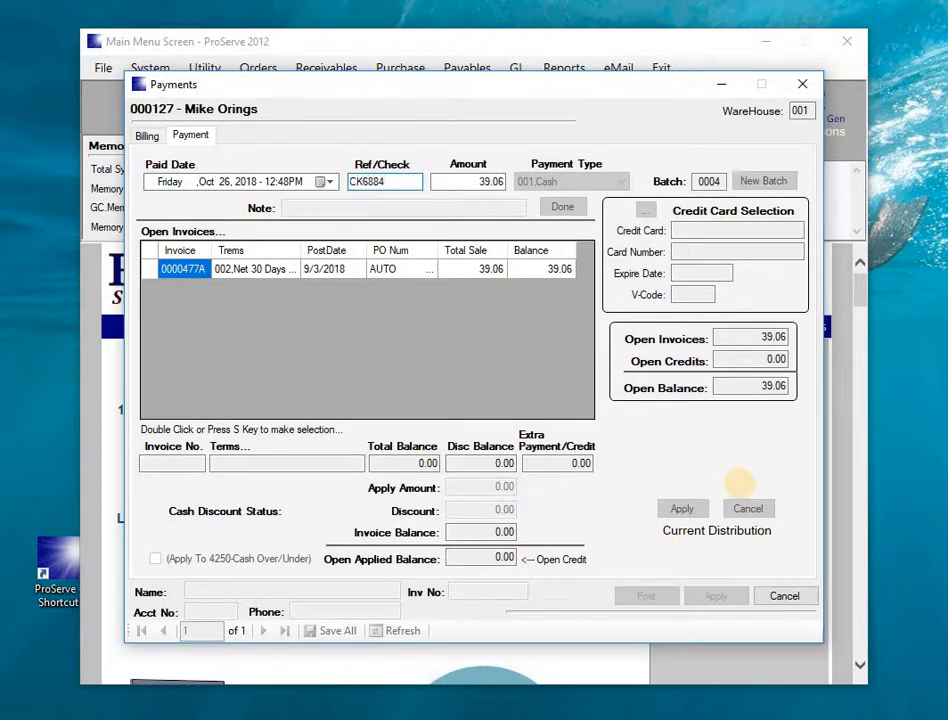
key("Tab")
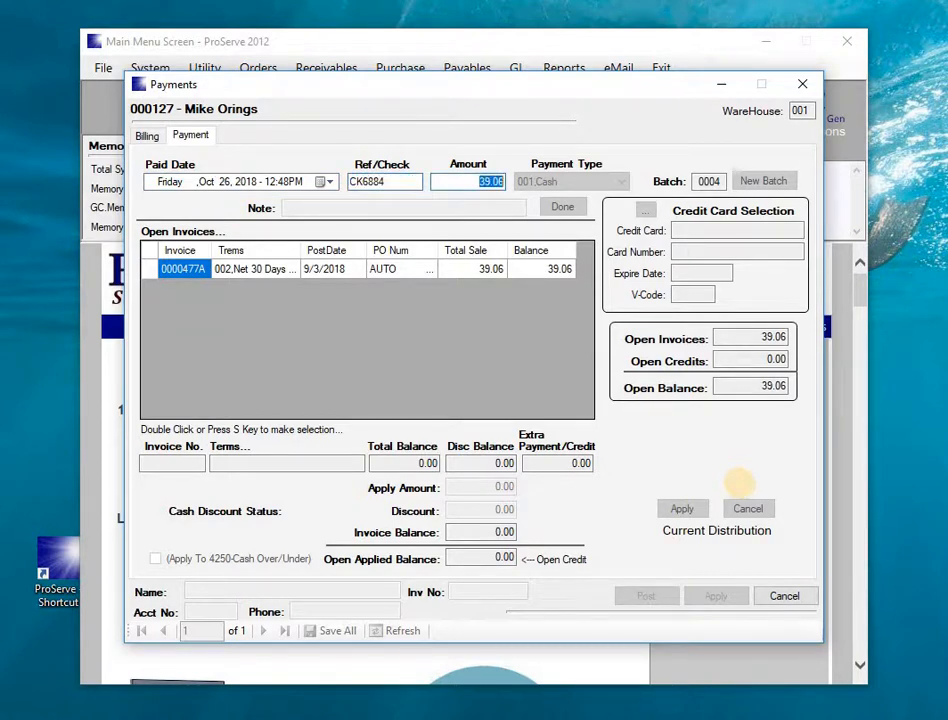
key("Tab")
key("Down")
key("Tab")
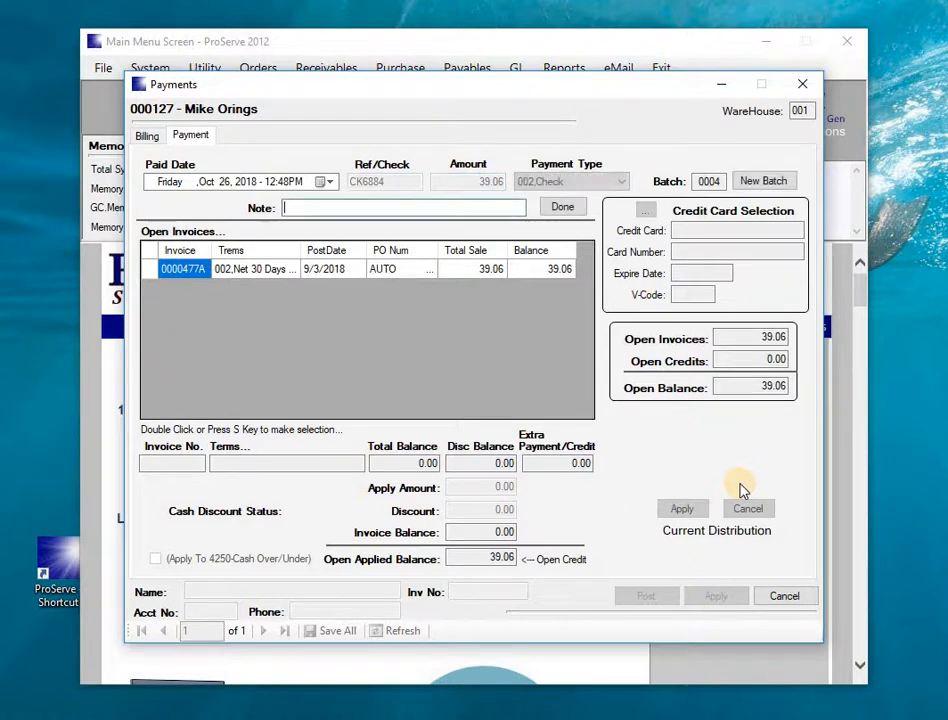
key("Tab")
key("Return")
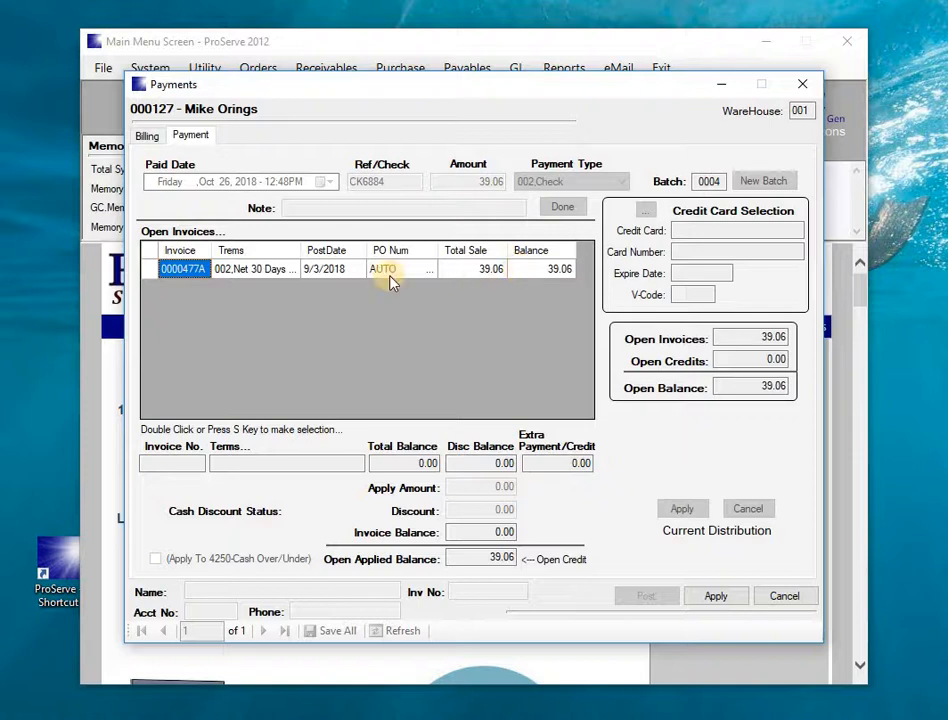
- Select the customer's open invoice and apply a 39.06 distribution with a 0.00 discount to it
double_click(152, 272)
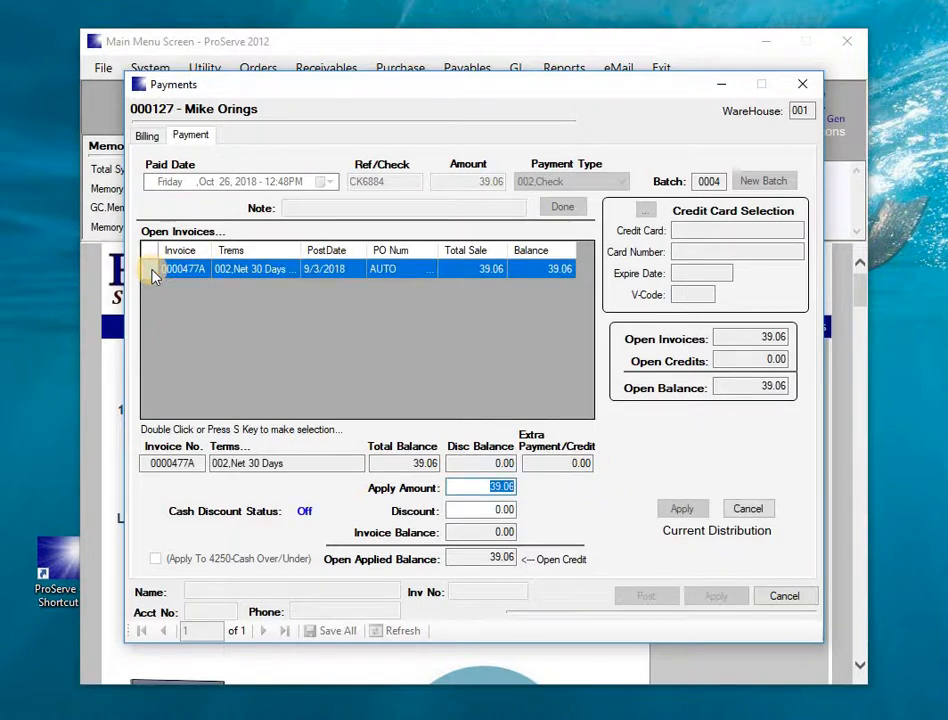
key("Return")
key("Return")
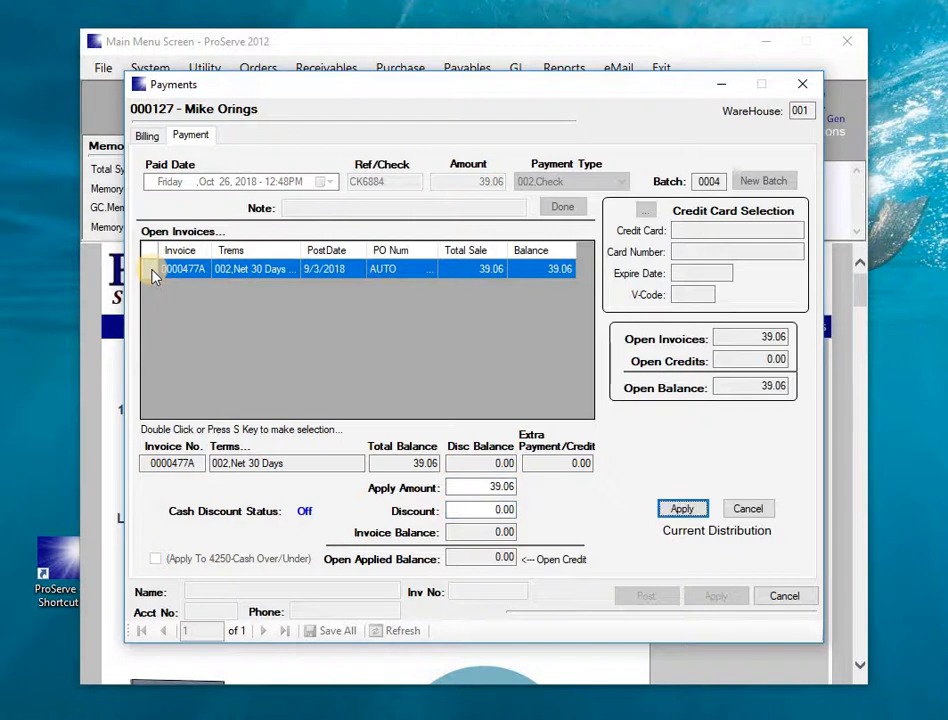
key("Return")
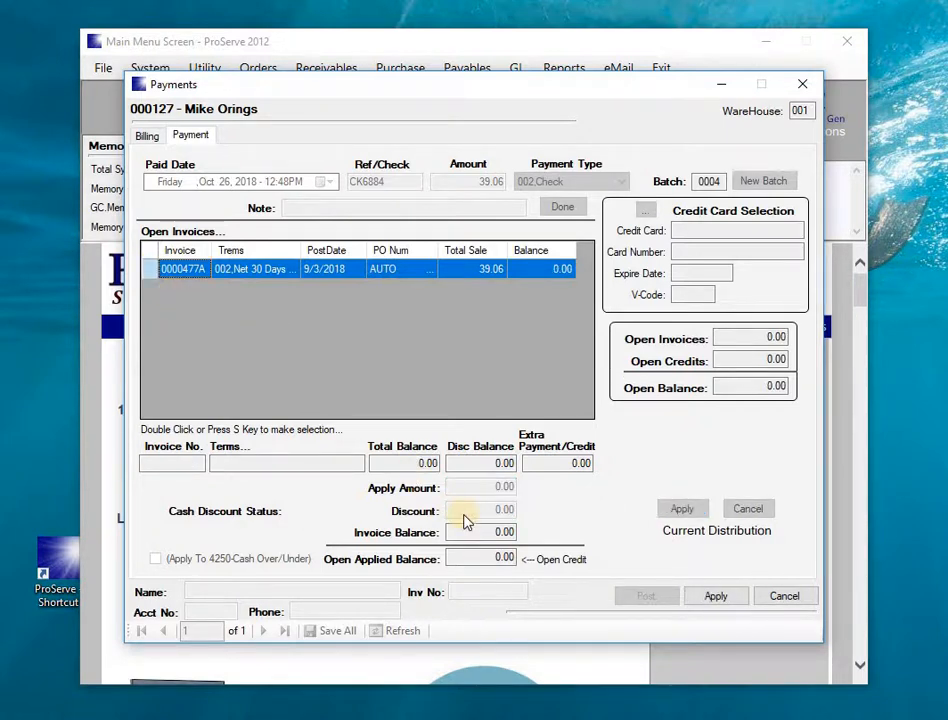
- Apply the finished payment, save all changes to the live database and close single-customer payment posting
left_click(712, 596)
left_click(332, 631)
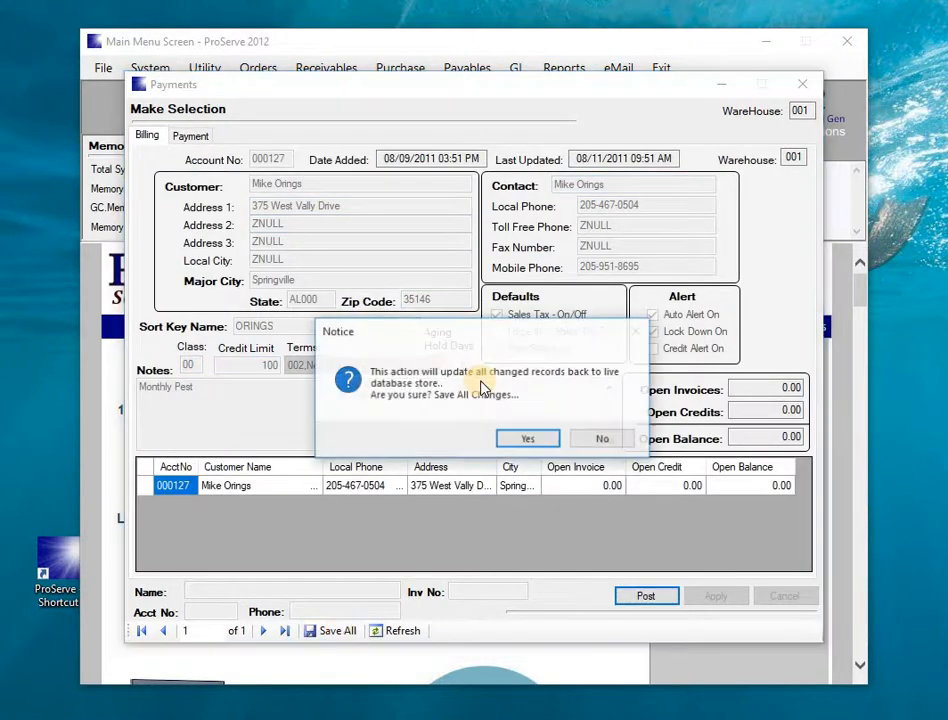
left_click(506, 438)
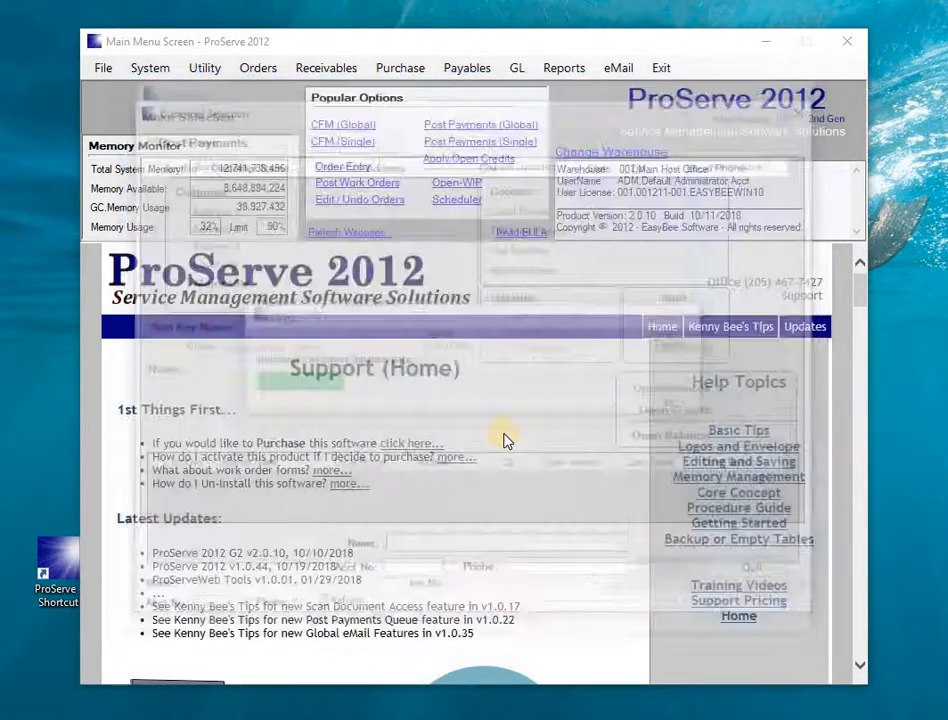
left_click(801, 108)
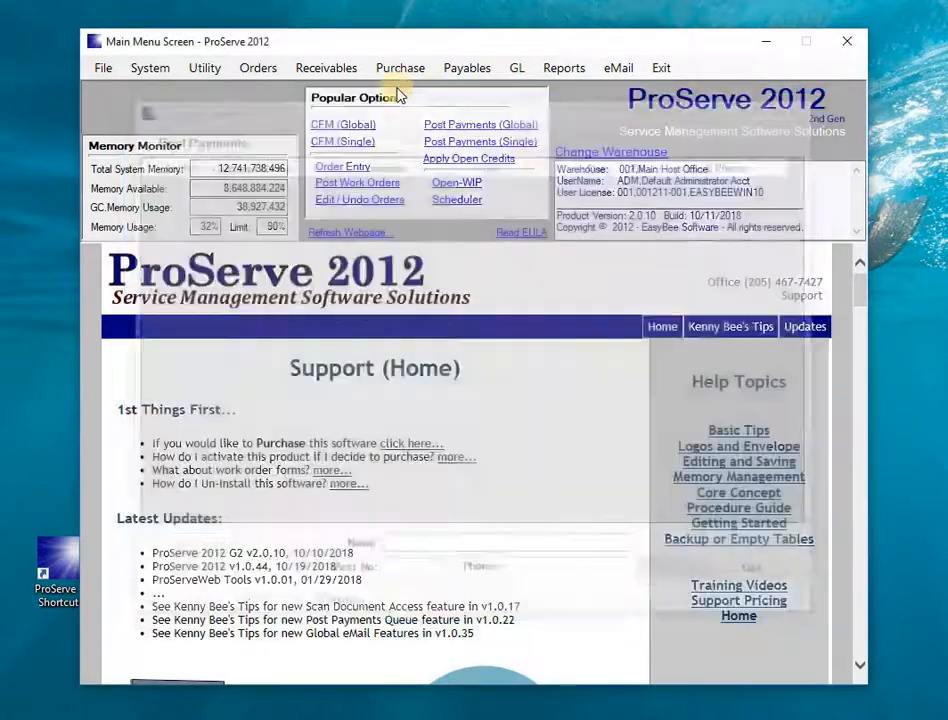
- Open the single customer file, find the customer by the first two letters of the surname and check their aging
left_click(342, 146)
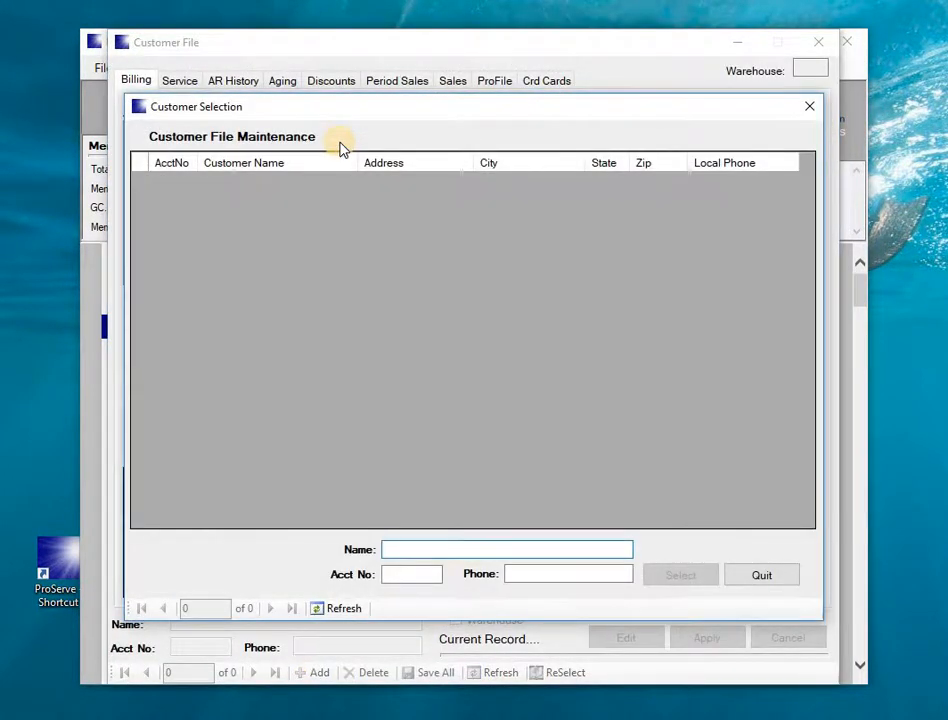
type("OR")
key("Return")
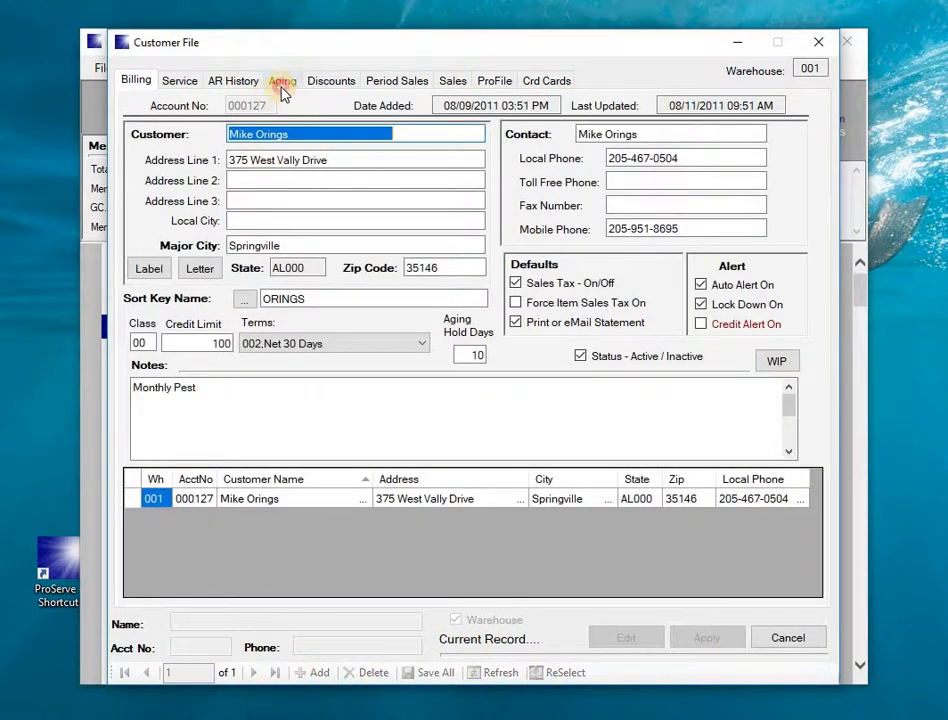
left_click(282, 84)
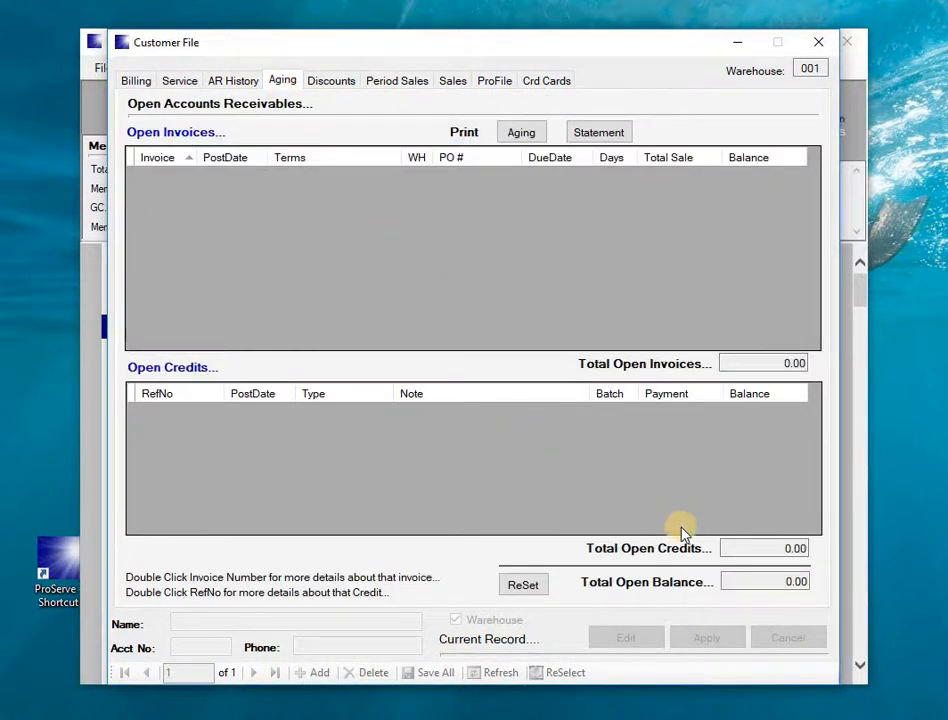
- Review the customer's AR history, inspecting the 09/03/2018 invoice and the distribution of payment CK6884, then close the customer file
left_click(249, 83)
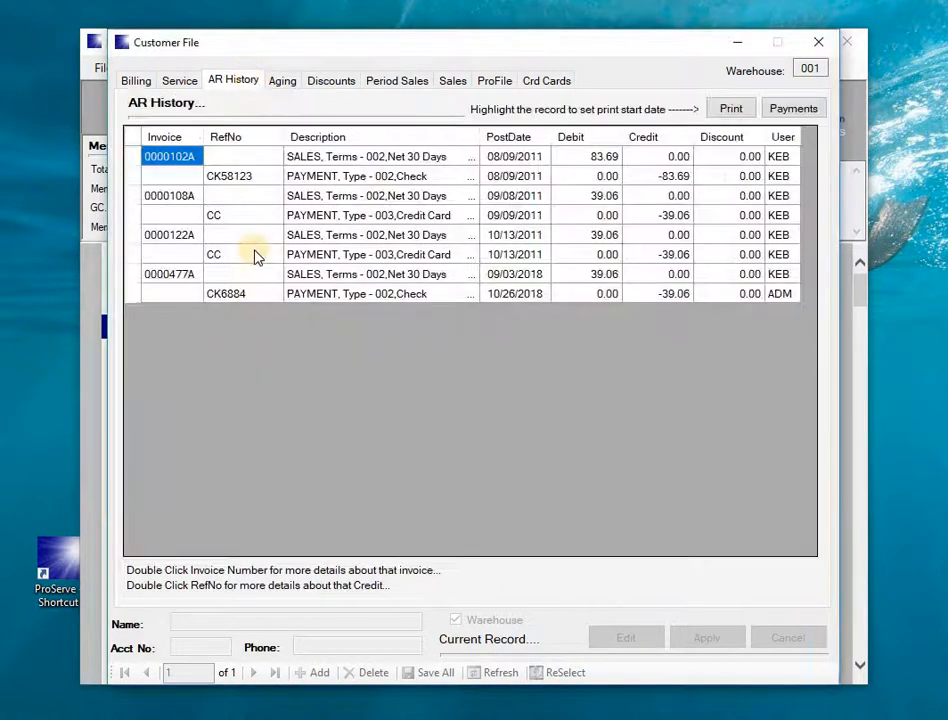
left_click(183, 280)
double_click(183, 280)
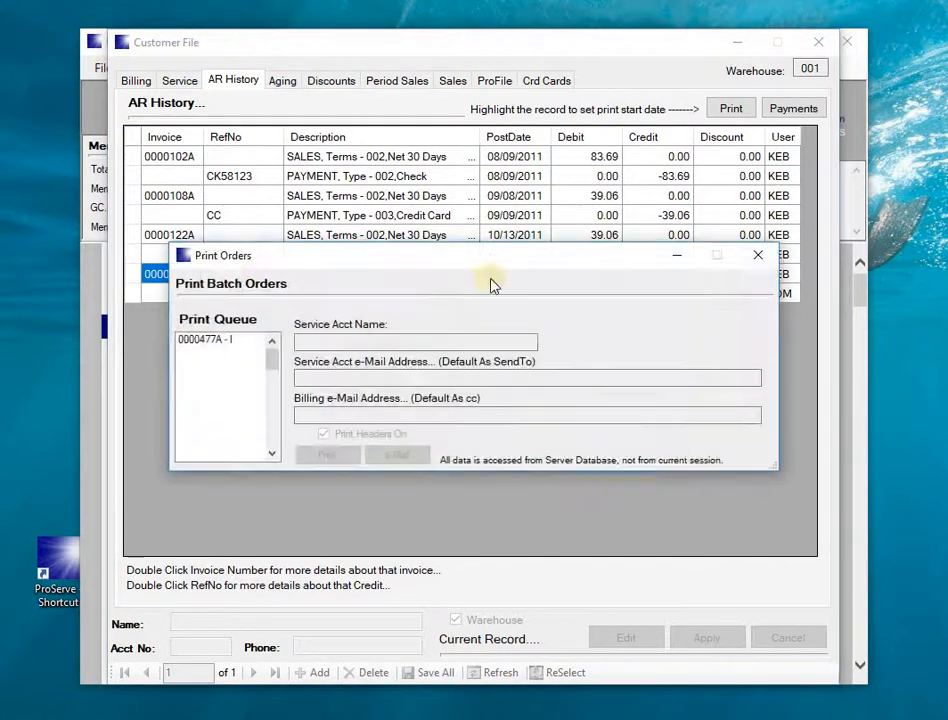
left_click(764, 257)
double_click(232, 294)
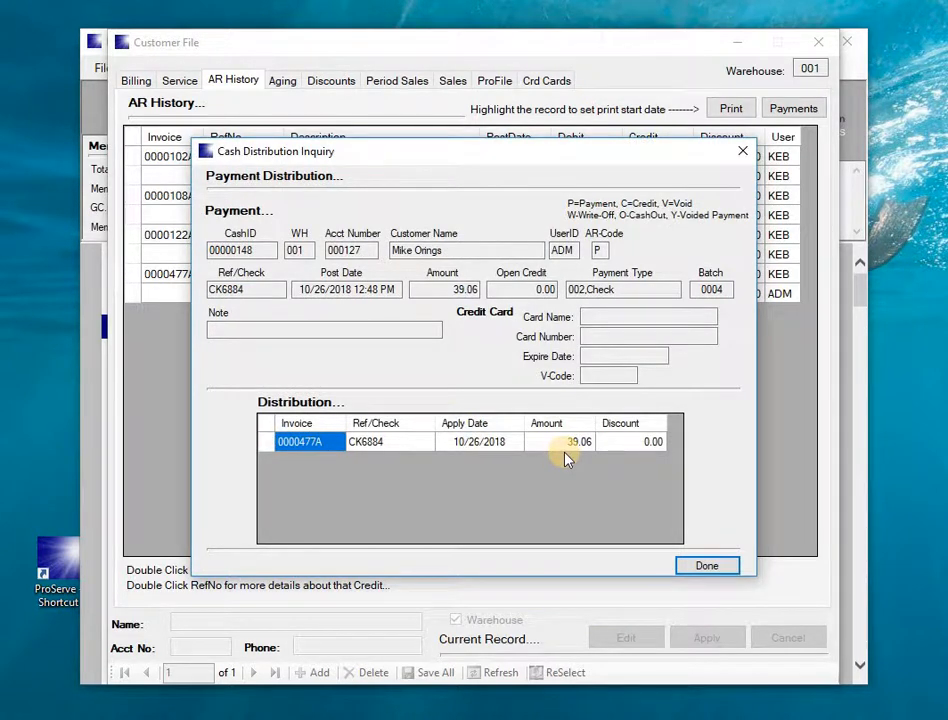
left_click(740, 153)
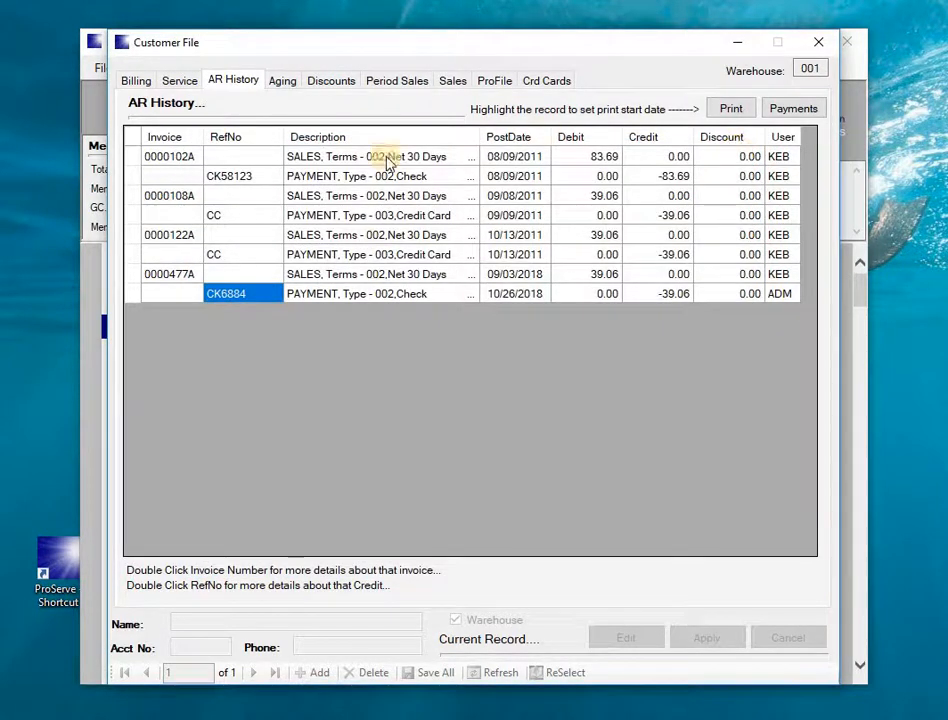
left_click(817, 42)
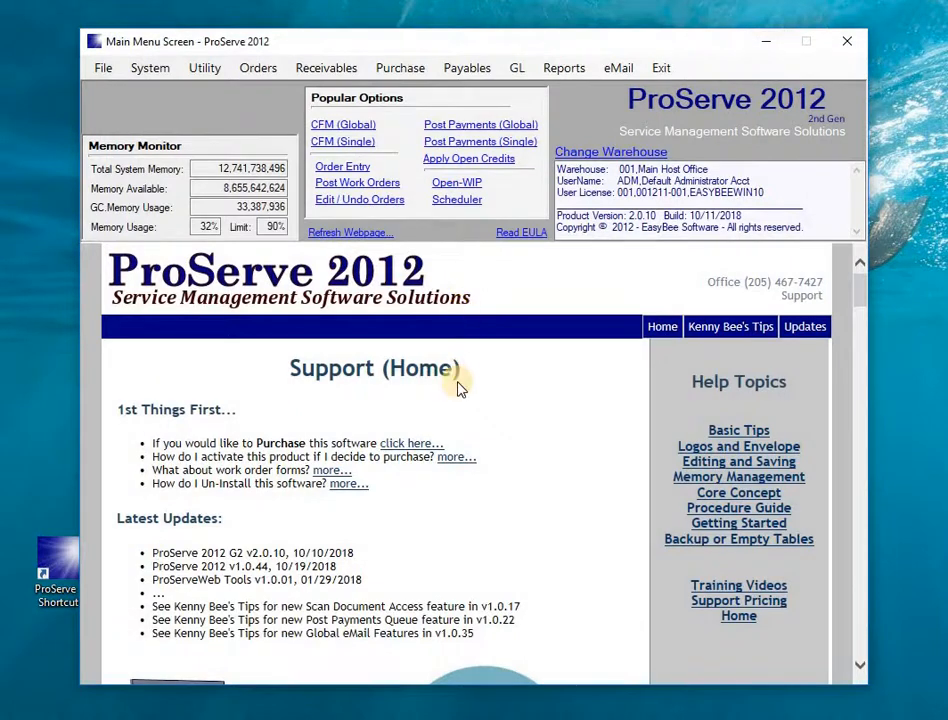